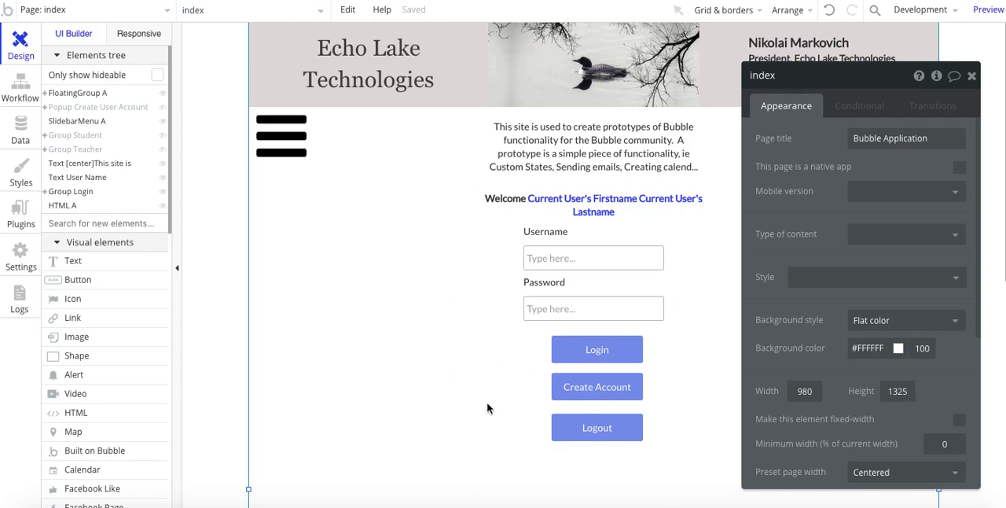
Step: Show the Create User Account popup and examine the static choices of its Type of User dropdown
{"action": "left_click", "coordinate": [582, 391]}
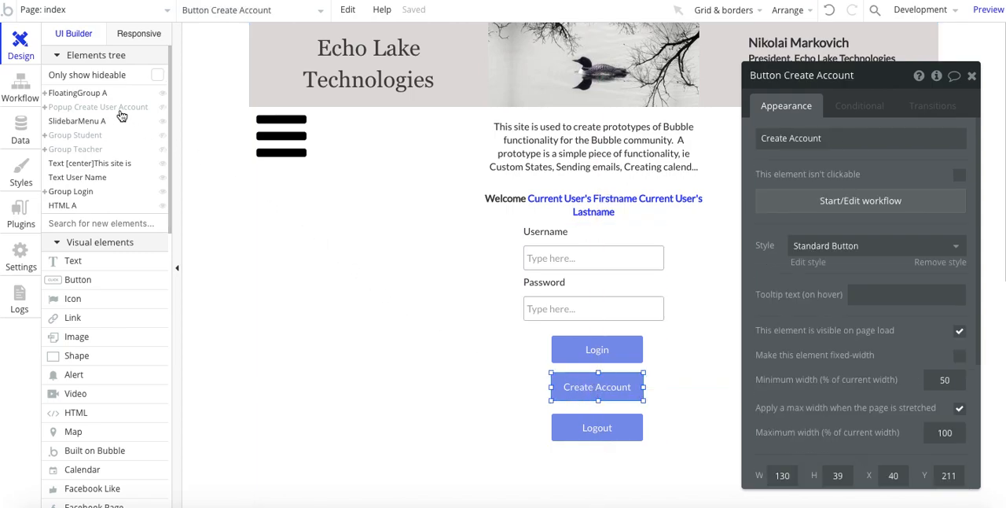
{"action": "left_click", "coordinate": [82, 107]}
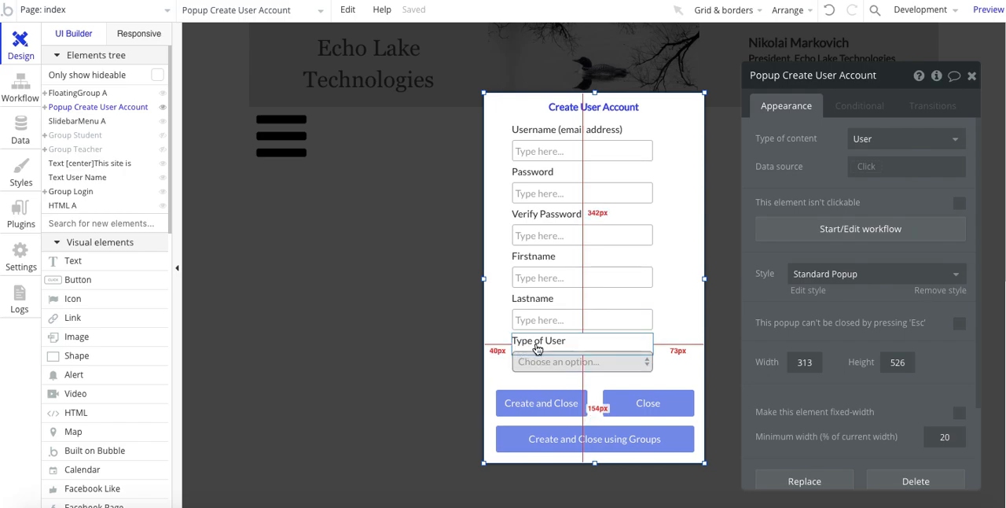
{"action": "left_click", "coordinate": [545, 367]}
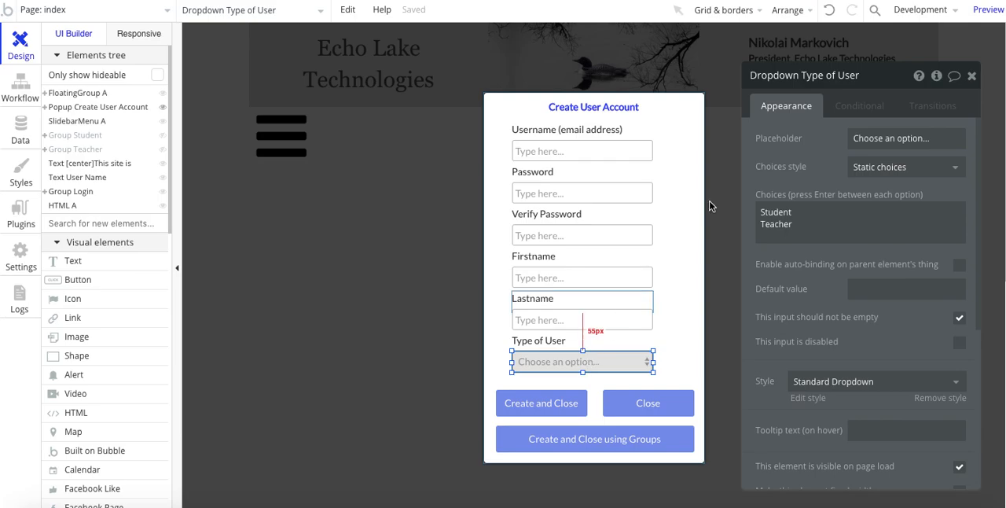
{"action": "left_click_drag", "start_coordinate": [797, 162], "coordinate": [762, 162]}
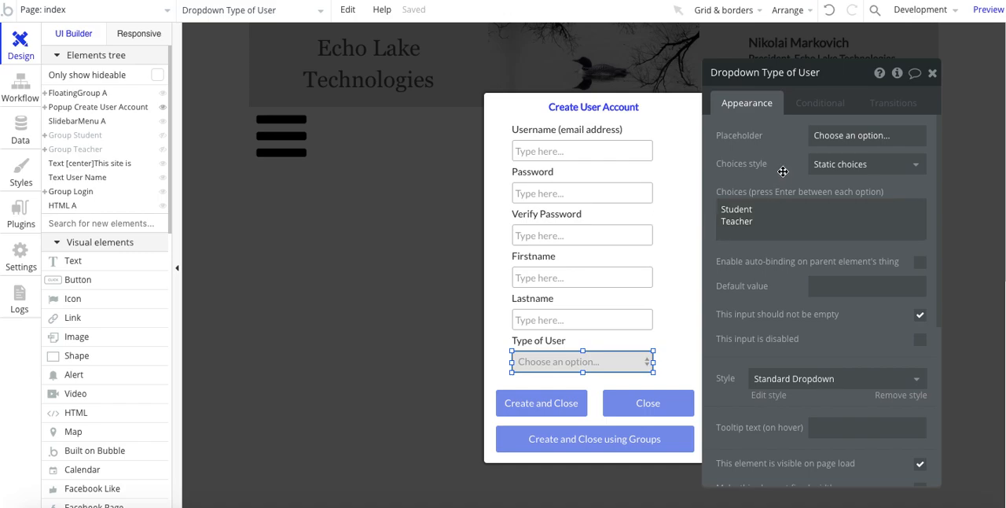
{"action": "left_click", "coordinate": [821, 169]}
{"action": "left_click", "coordinate": [784, 161]}
{"action": "left_click", "coordinate": [761, 208]}
Step: Draw a trial dropdown beside the Lastname label in the popup, clear its placeholder, and delete it
{"action": "scroll", "coordinate": [90, 309], "scroll_direction": "down", "scroll_amount": 5}
{"action": "scroll", "coordinate": [90, 309], "scroll_direction": "down", "scroll_amount": 3}
{"action": "scroll", "coordinate": [85, 328], "scroll_direction": "down", "scroll_amount": 2}
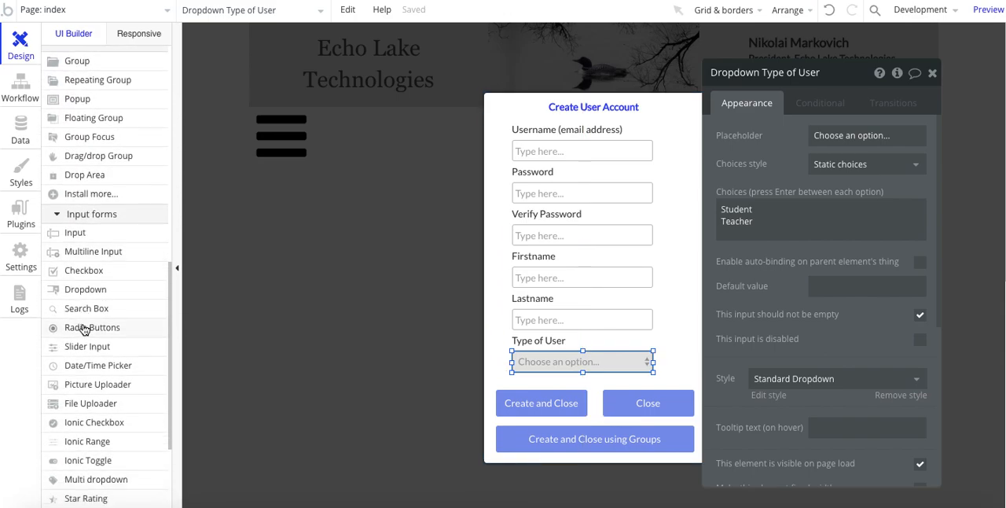
{"action": "left_click", "coordinate": [87, 290]}
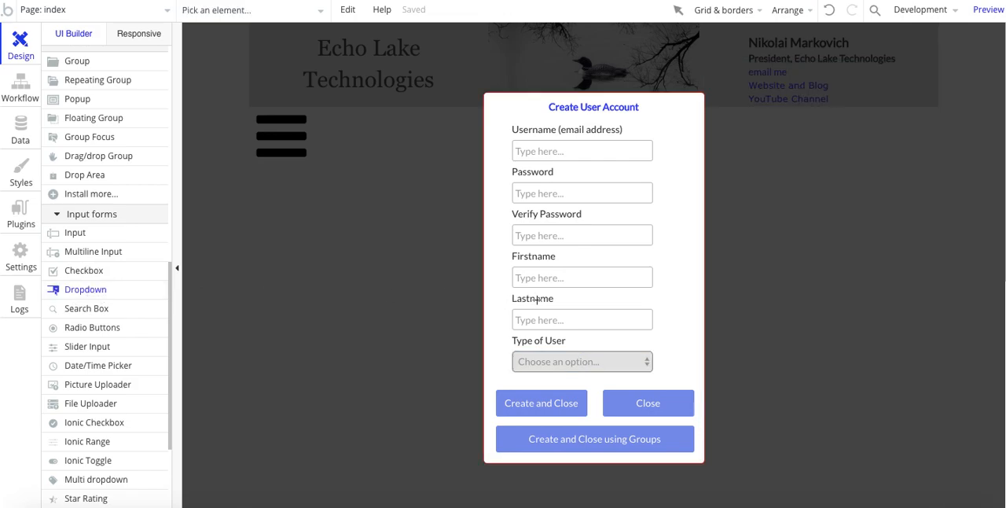
{"action": "mouse_move", "coordinate": [610, 284]}
{"action": "left_mouse_down"}
{"action": "mouse_move", "coordinate": [675, 306]}
{"action": "mouse_move", "coordinate": [689, 300]}
{"action": "left_mouse_up"}
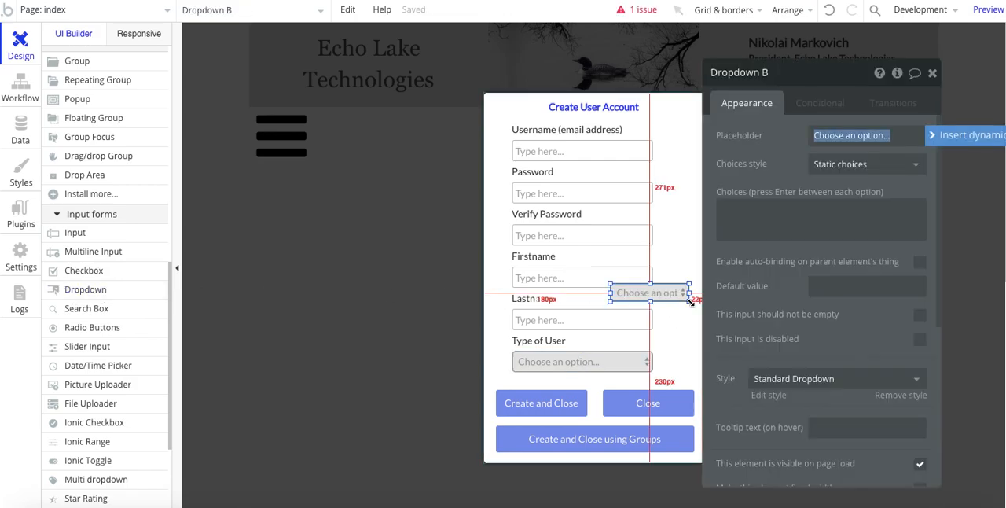
{"action": "key", "text": "BackSpace"}
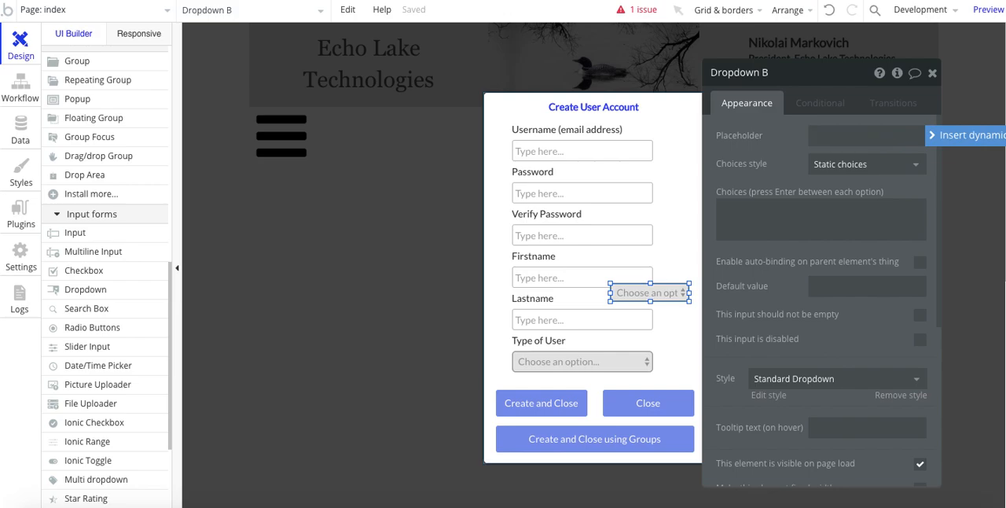
{"action": "left_click", "coordinate": [674, 301]}
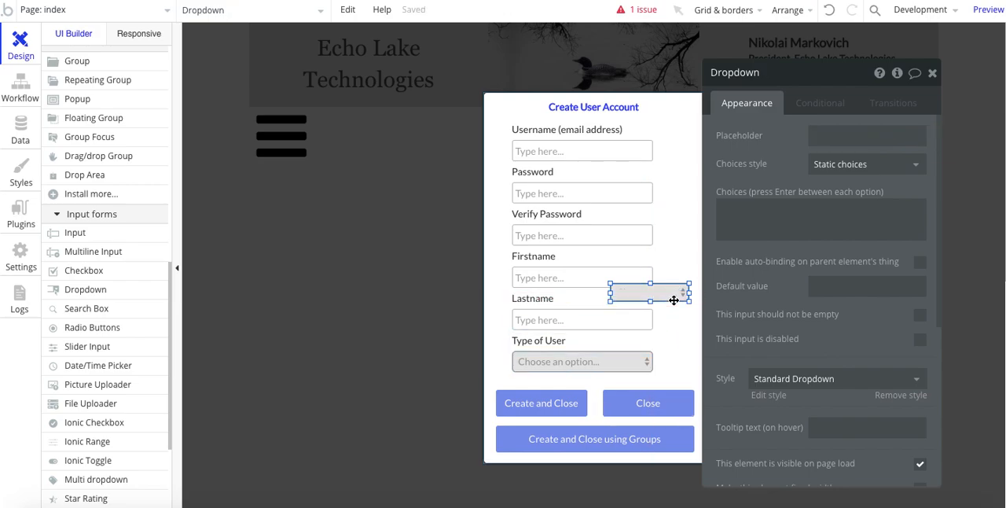
{"action": "key", "text": "Delete"}
Step: Open the workflow of the popup's Create and Close button and uncover its action steps
{"action": "left_click", "coordinate": [570, 360]}
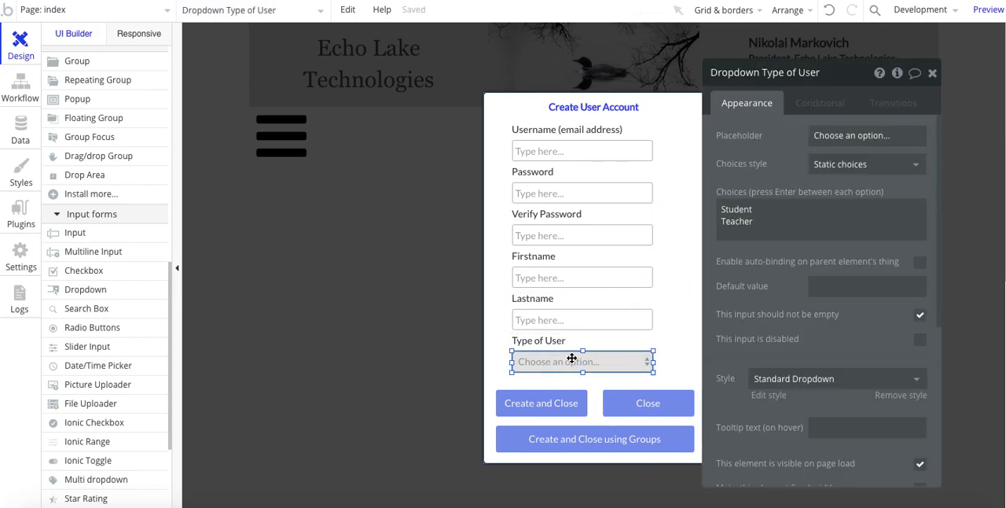
{"action": "left_click", "coordinate": [537, 405]}
{"action": "left_click", "coordinate": [800, 205]}
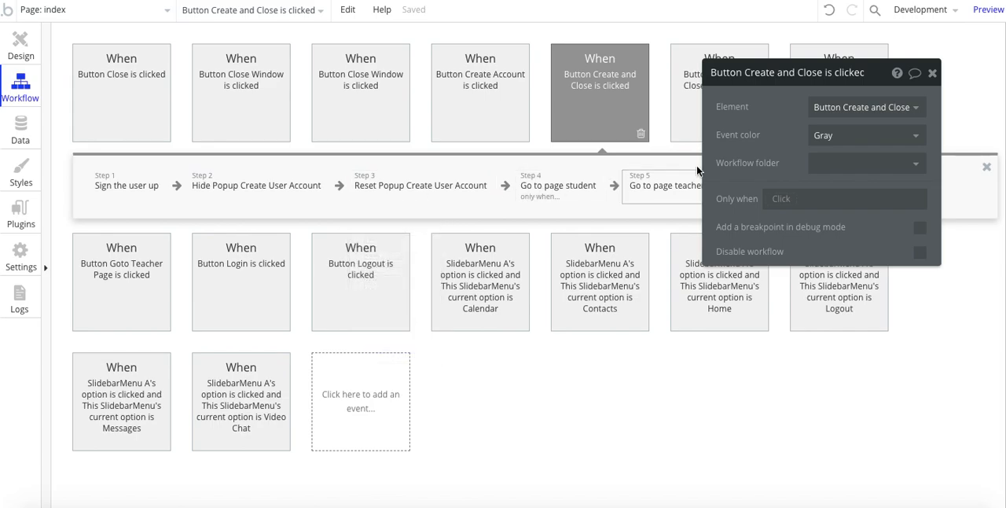
{"action": "left_click_drag", "start_coordinate": [737, 162], "coordinate": [545, 317]}
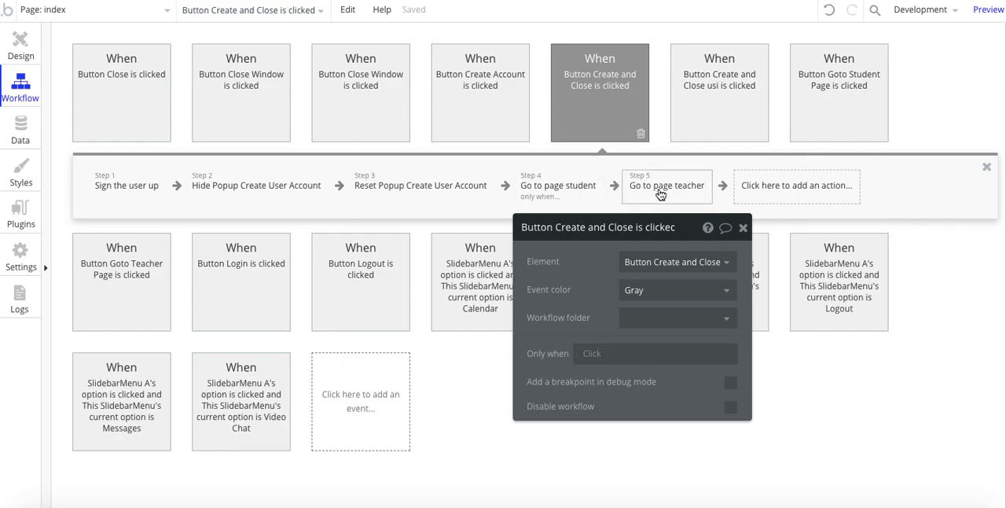
Step: Look through the app's page list, return to index, and inspect the Go to page student action
{"action": "left_click", "coordinate": [60, 9]}
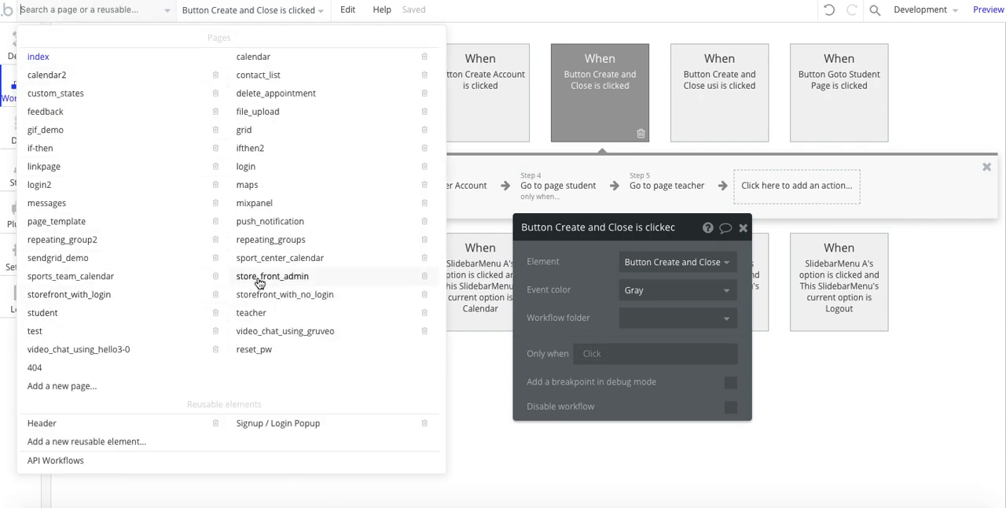
{"action": "left_click", "coordinate": [39, 57]}
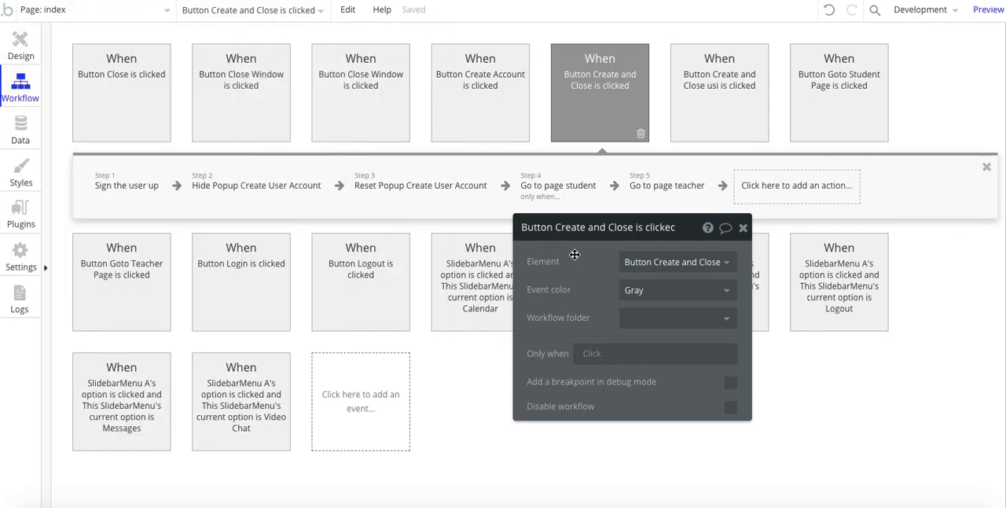
{"action": "left_click", "coordinate": [562, 189]}
{"action": "left_click_drag", "start_coordinate": [573, 281], "coordinate": [596, 276]}
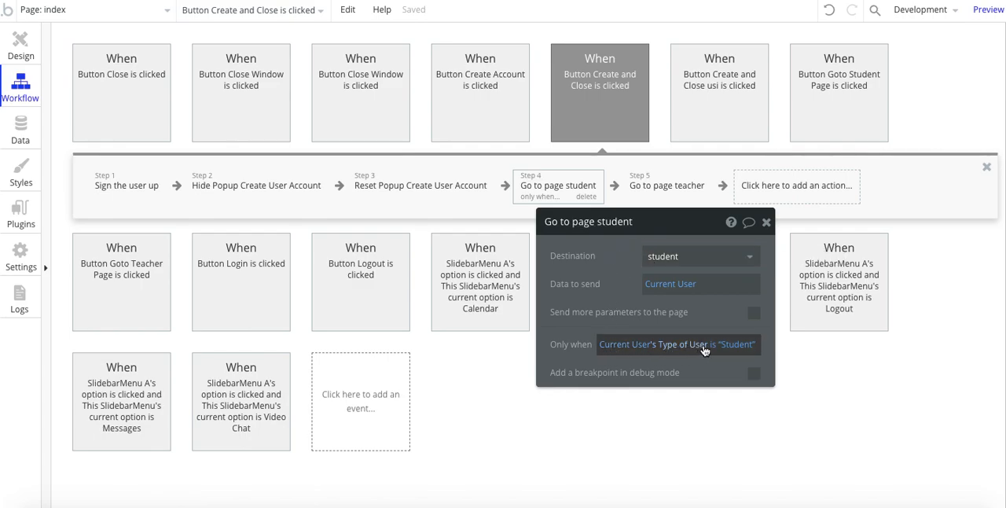
Step: View the fields of the User data type in the database down to Type of User
{"action": "left_click", "coordinate": [22, 130]}
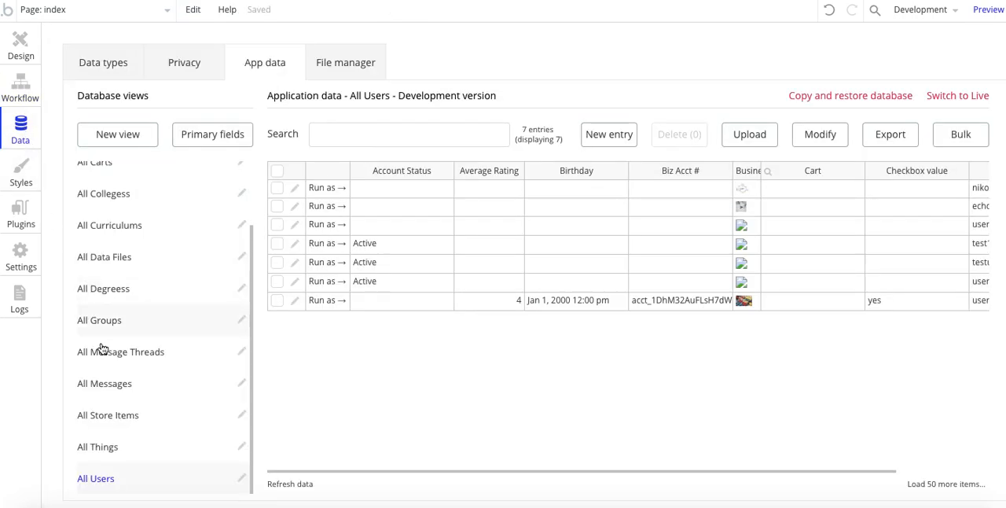
{"action": "left_click", "coordinate": [101, 64]}
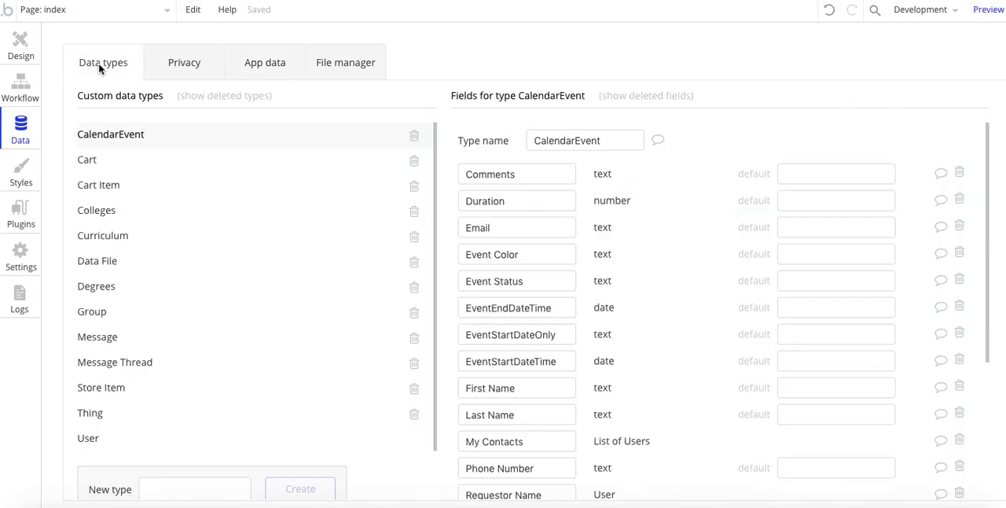
{"action": "scroll", "coordinate": [142, 291], "scroll_direction": "down", "scroll_amount": 2}
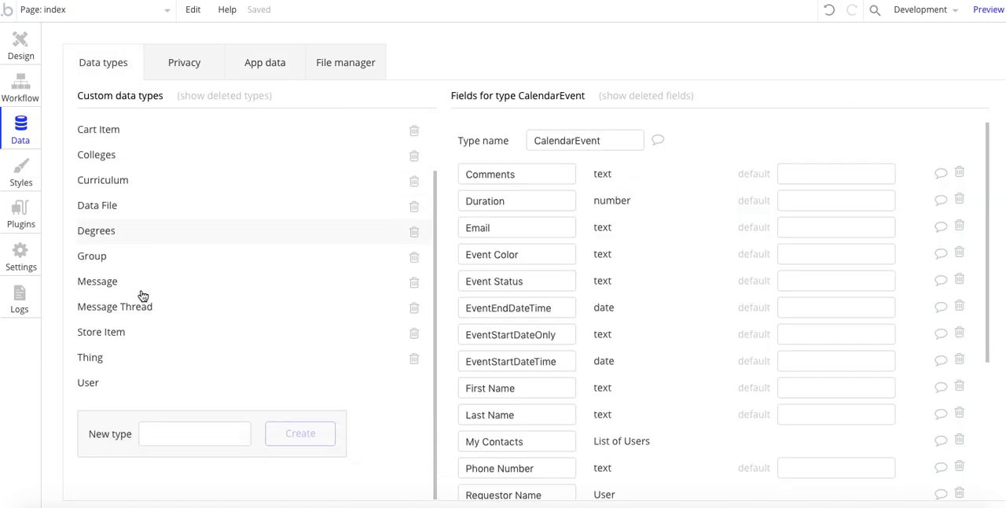
{"action": "left_click", "coordinate": [90, 385]}
{"action": "scroll", "coordinate": [599, 283], "scroll_direction": "down", "scroll_amount": 10}
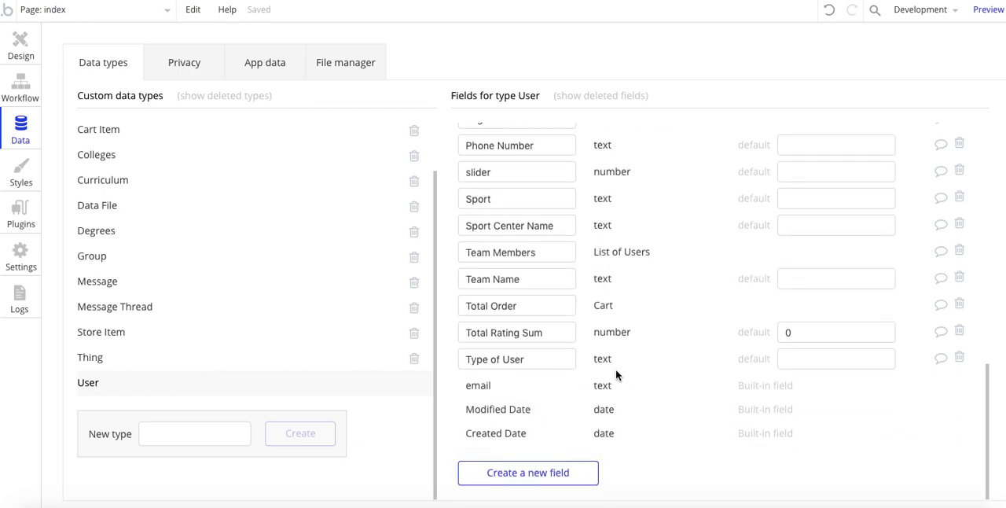
Step: Add a trial text field named Type of Person to the User data type and delete it again
{"action": "left_click", "coordinate": [521, 476]}
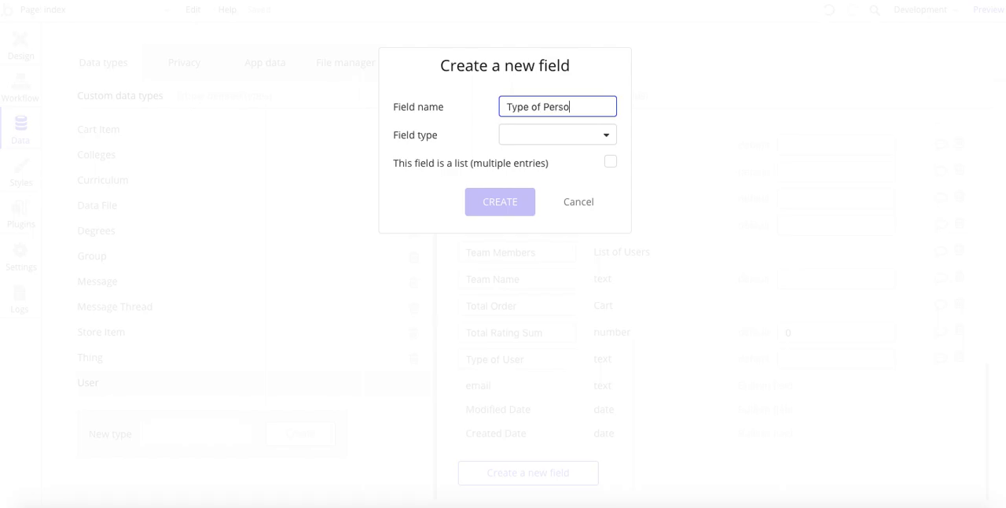
{"action": "left_click", "coordinate": [530, 139]}
{"action": "left_click", "coordinate": [523, 157]}
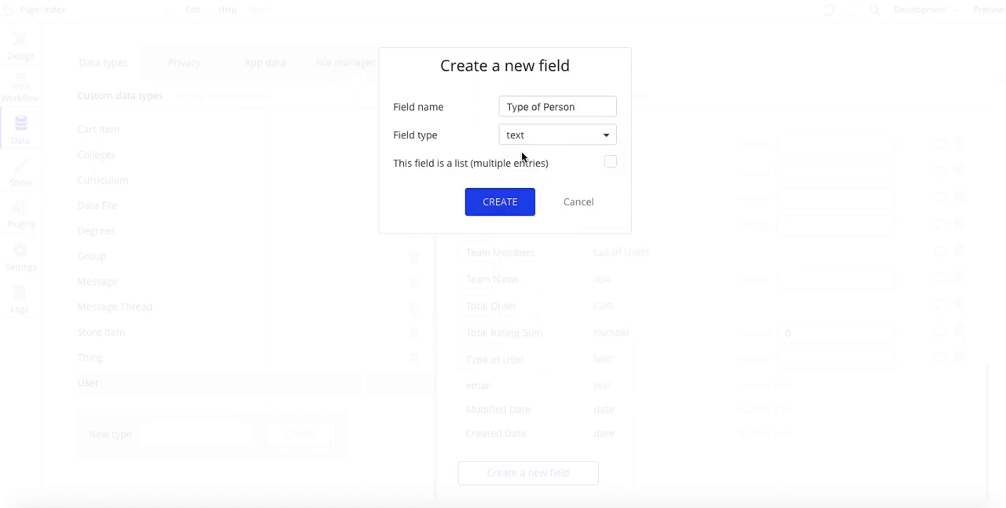
{"action": "left_click", "coordinate": [502, 201]}
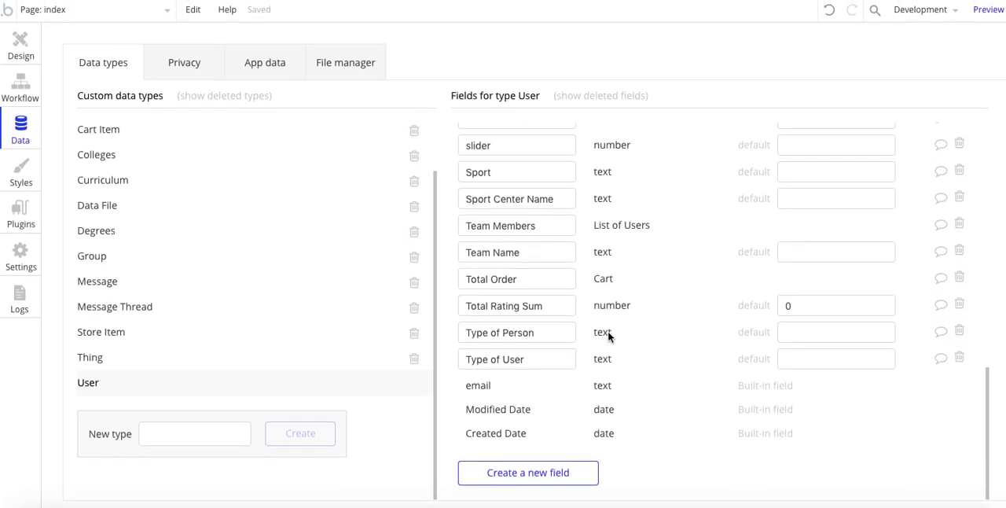
{"action": "left_click", "coordinate": [960, 333]}
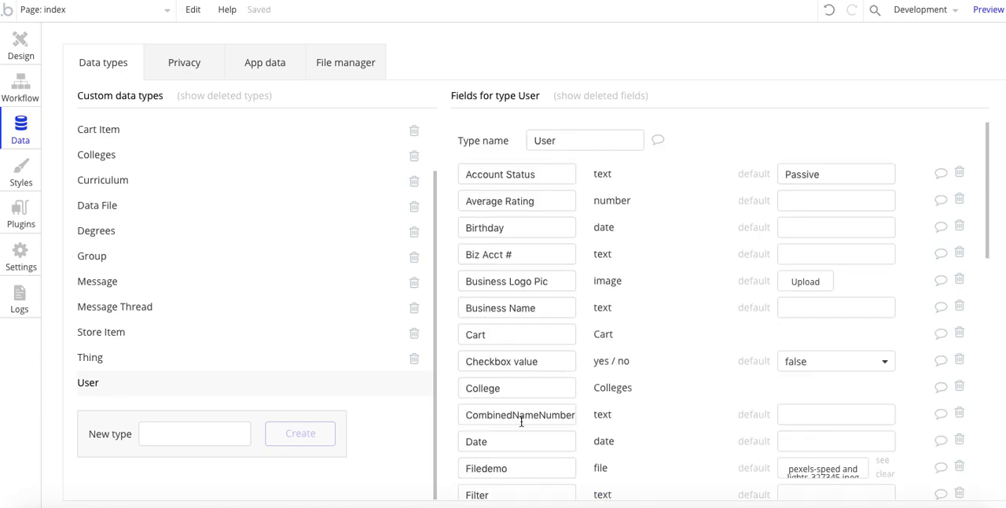
{"action": "scroll", "coordinate": [521, 422], "scroll_direction": "down", "scroll_amount": 10}
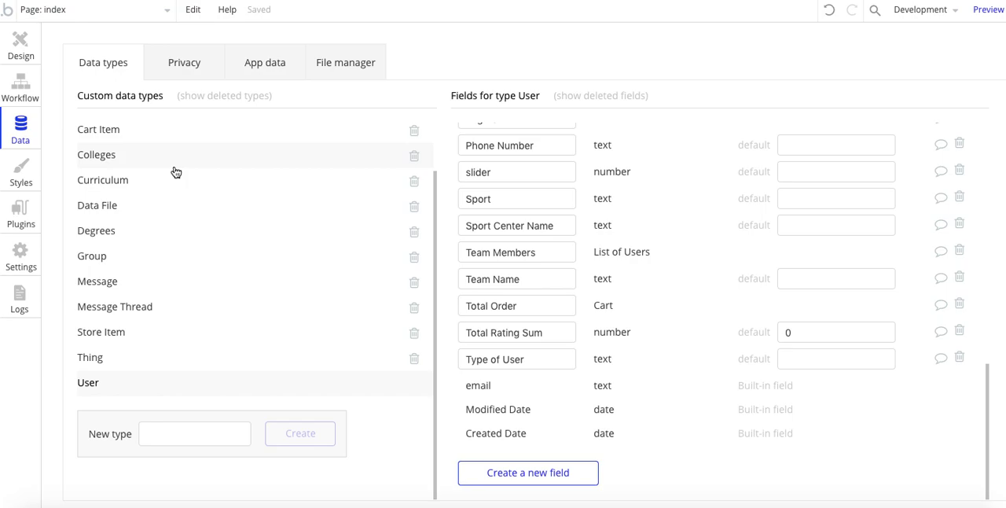
Step: Review the Sign the user up action of the Create and Close workflow and the popup's Type of User dropdown
{"action": "left_click", "coordinate": [19, 83]}
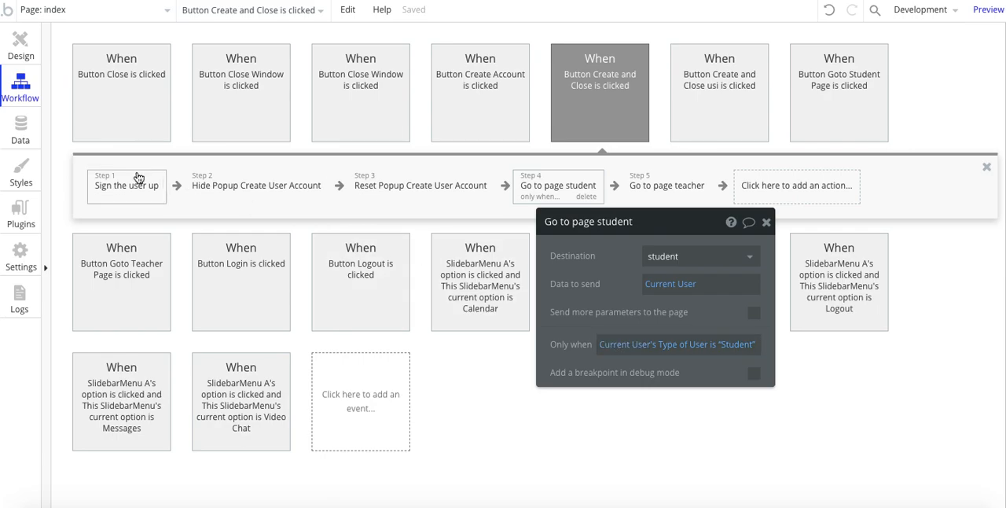
{"action": "left_click", "coordinate": [110, 188]}
{"action": "left_click_drag", "start_coordinate": [605, 295], "coordinate": [593, 171]}
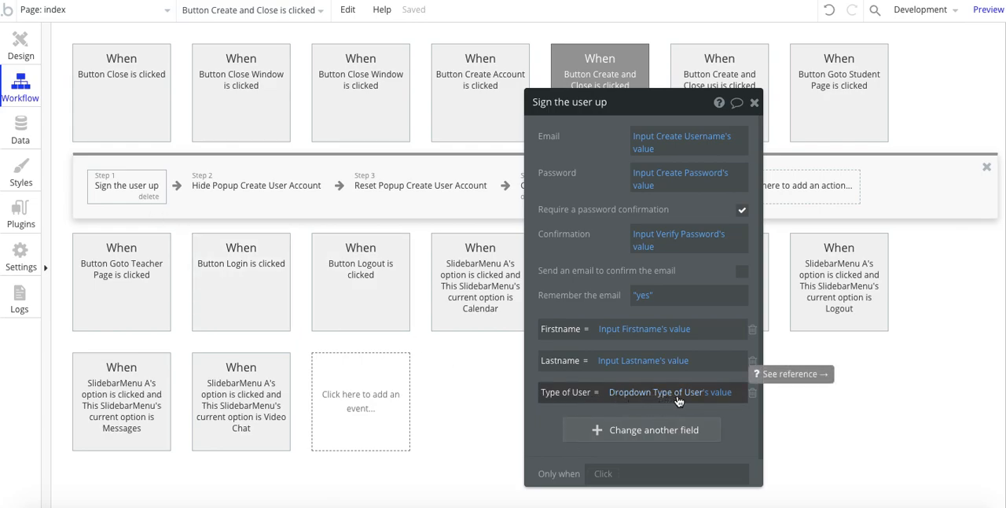
{"action": "left_click", "coordinate": [20, 47]}
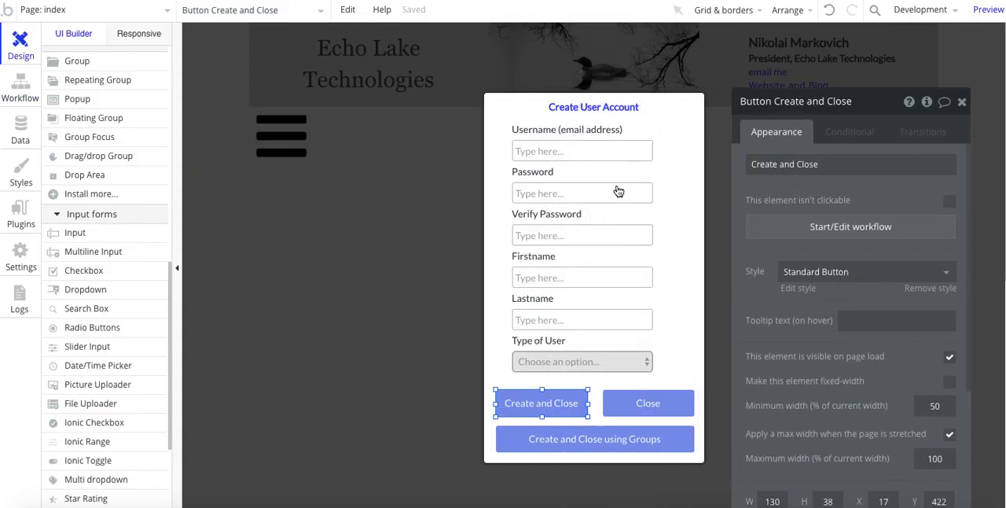
{"action": "left_click", "coordinate": [557, 358]}
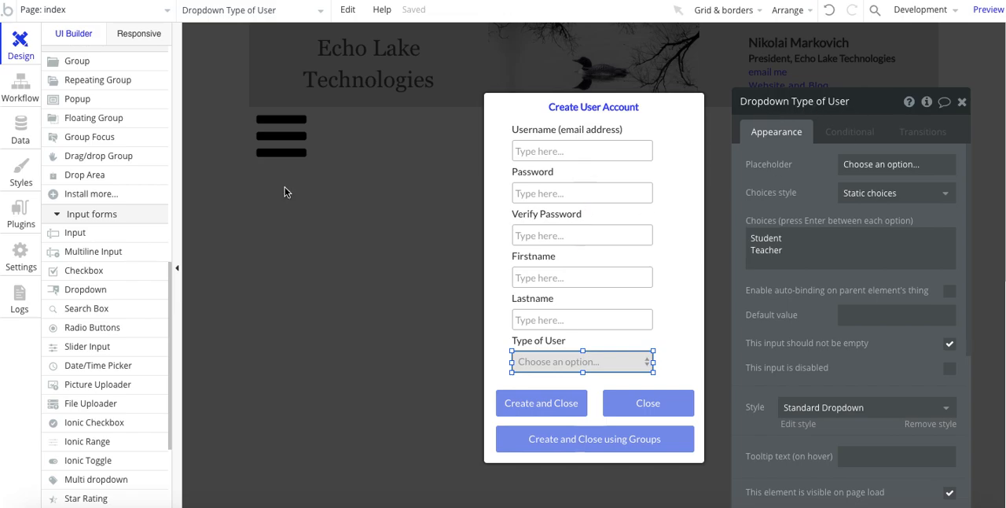
Step: In the Sign the user up action, set the Type of User field to Dropdown Type of User's value
{"action": "left_click", "coordinate": [19, 86]}
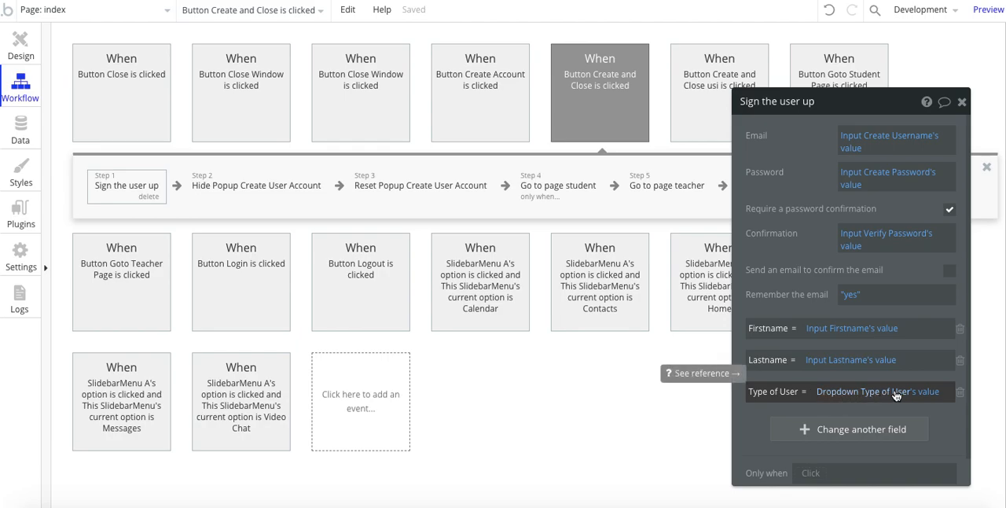
{"action": "left_click", "coordinate": [927, 400]}
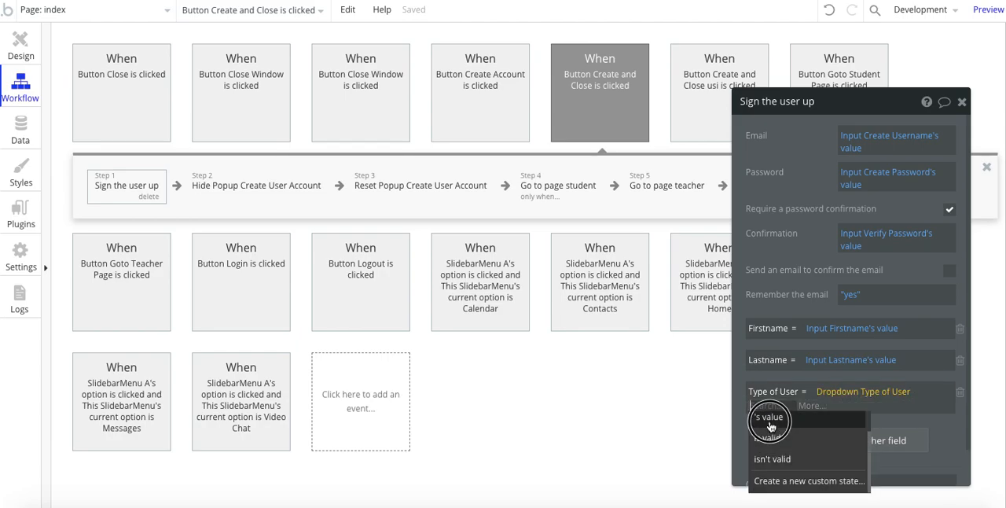
{"action": "left_click", "coordinate": [770, 418]}
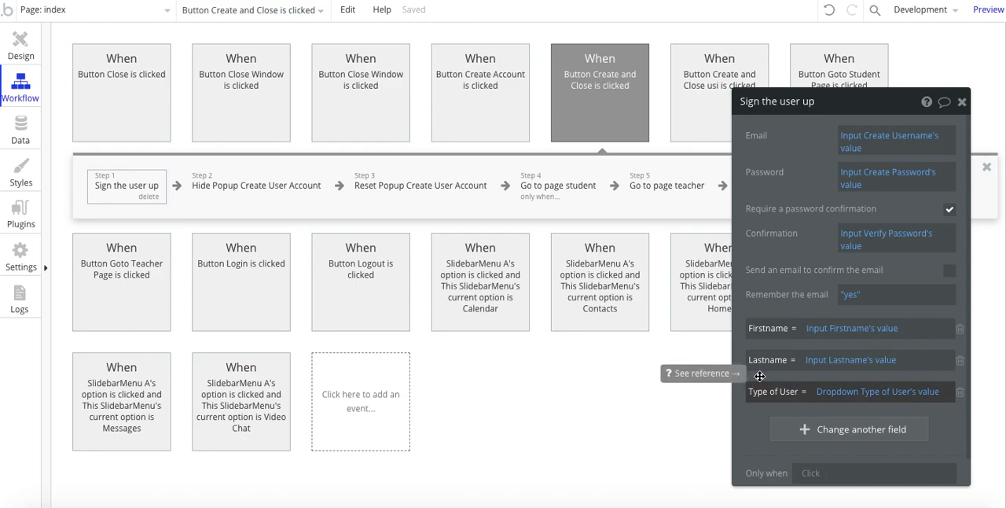
Step: In the Go to page student action, retype the capital S of Student in the Only when condition
{"action": "left_click", "coordinate": [534, 186]}
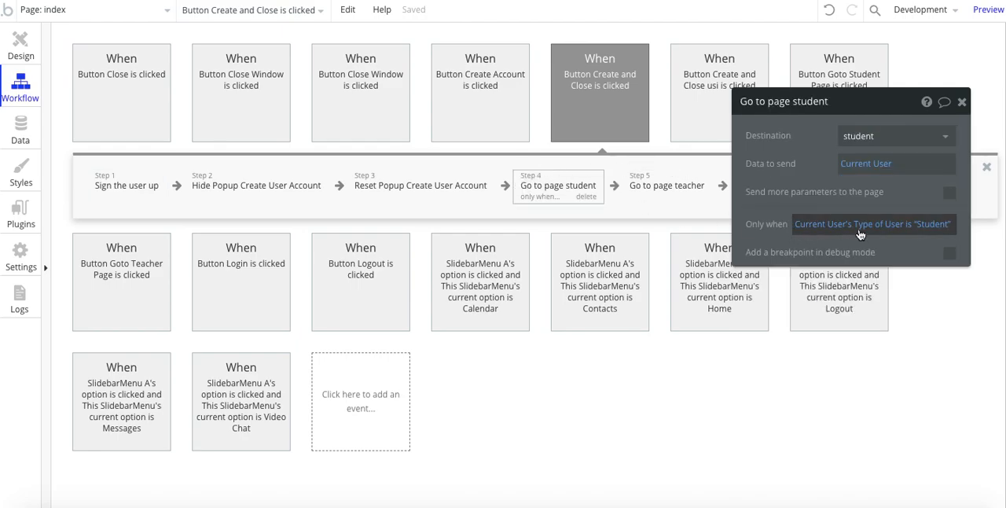
{"action": "left_click", "coordinate": [920, 226]}
{"action": "left_click", "coordinate": [807, 237]}
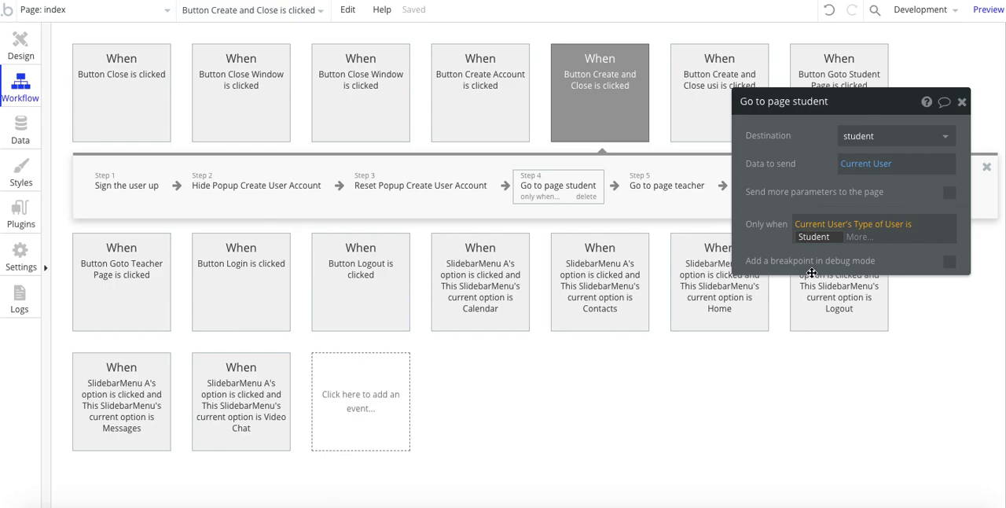
{"action": "key", "text": "BackSpace"}
{"action": "type", "text": "s"}
{"action": "key", "text": "BackSpace"}
{"action": "type", "text": "S"}
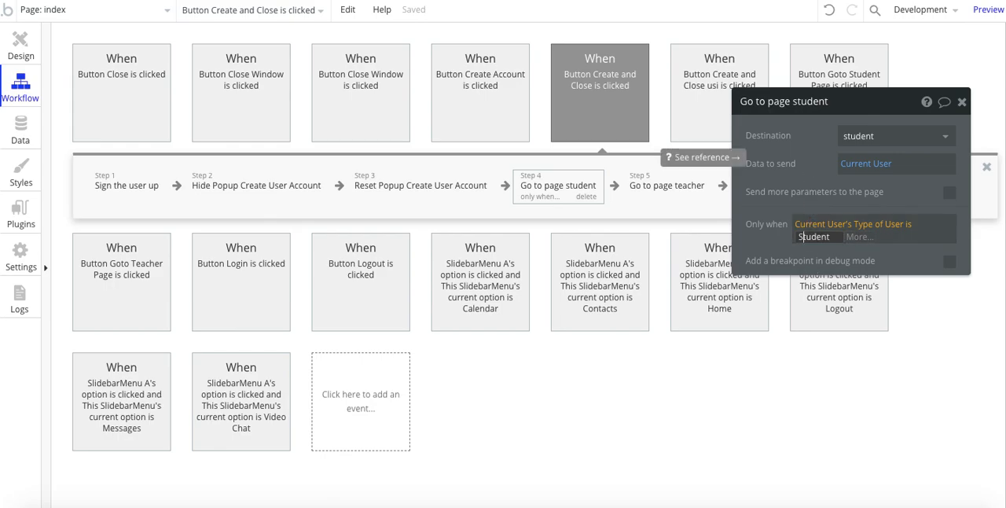
{"action": "left_click", "coordinate": [811, 156]}
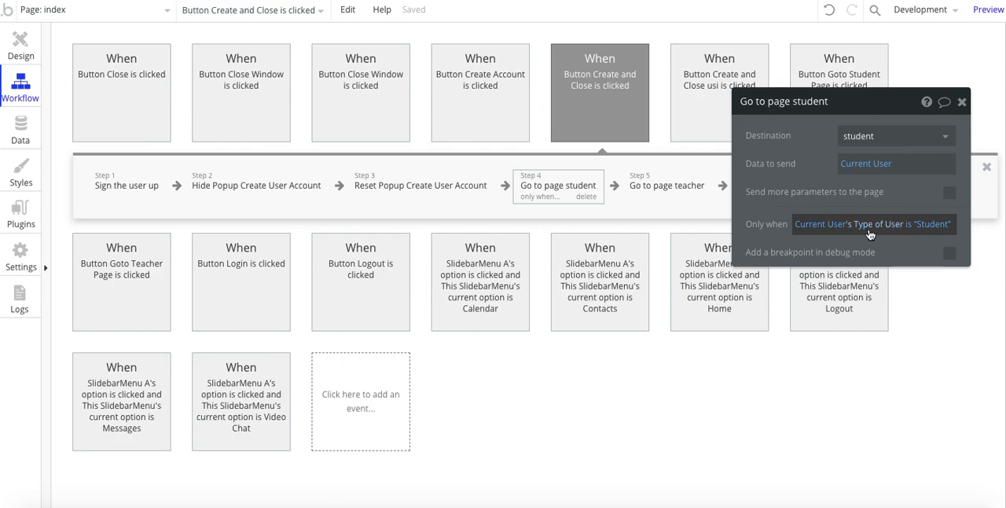
Step: Compare the Go to page teacher and Go to page student settings, keeping the property editor clear of the workflow's action steps
{"action": "left_click", "coordinate": [664, 186]}
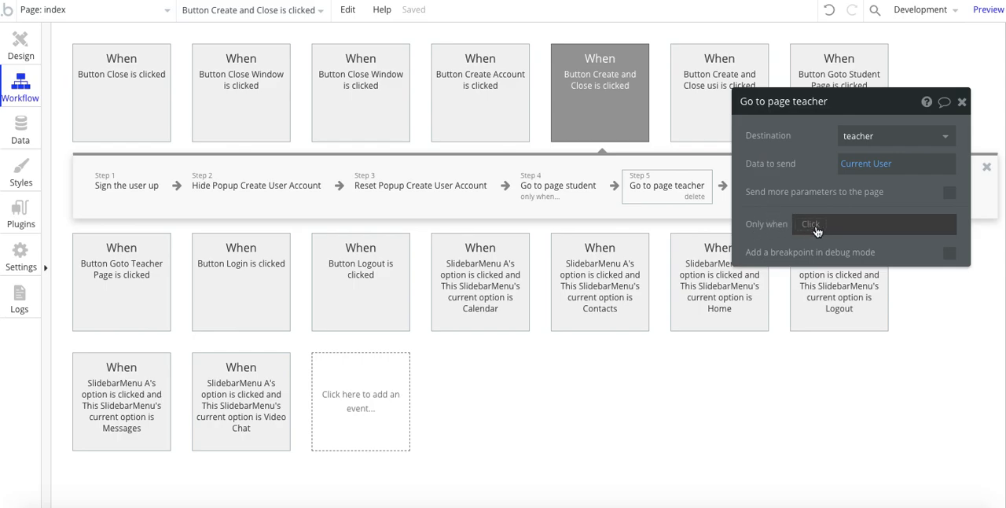
{"action": "left_click", "coordinate": [561, 187]}
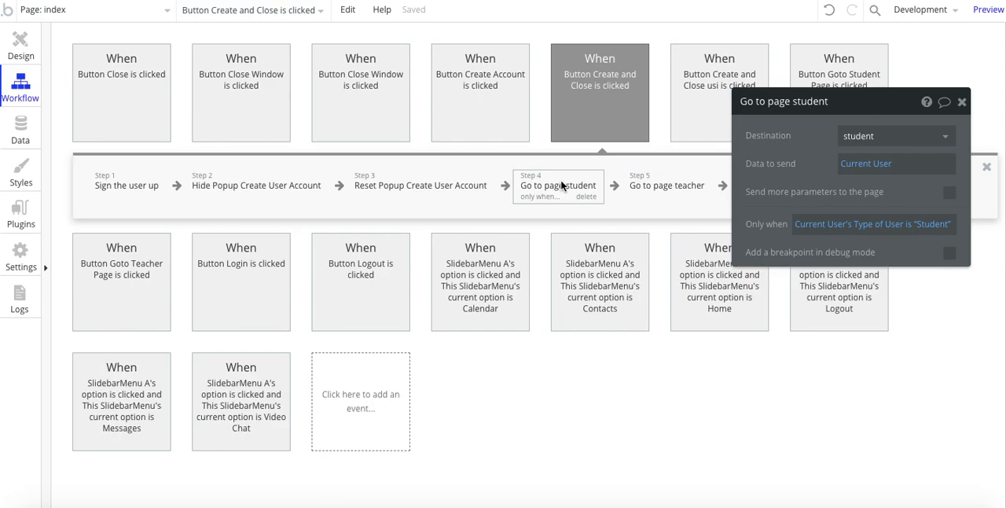
{"action": "left_click", "coordinate": [667, 182]}
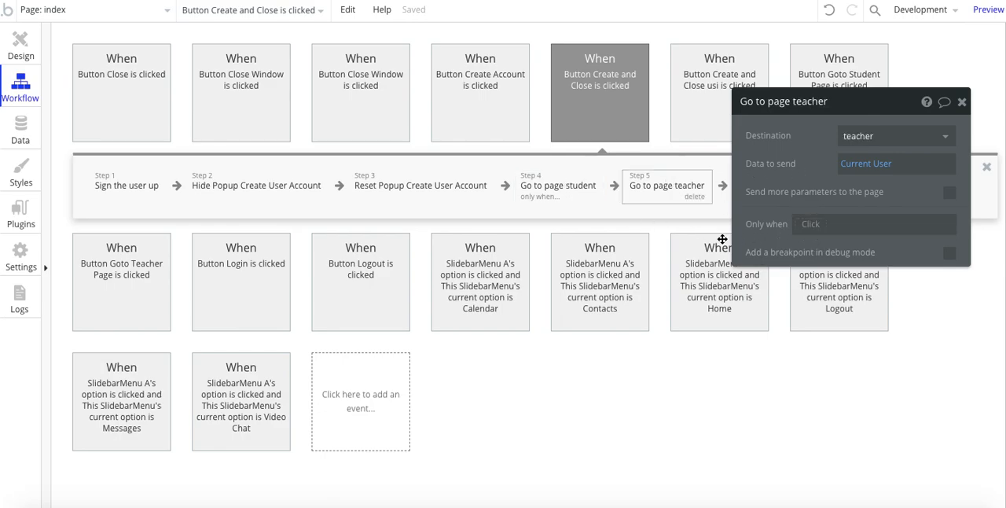
{"action": "left_click_drag", "start_coordinate": [778, 179], "coordinate": [605, 311]}
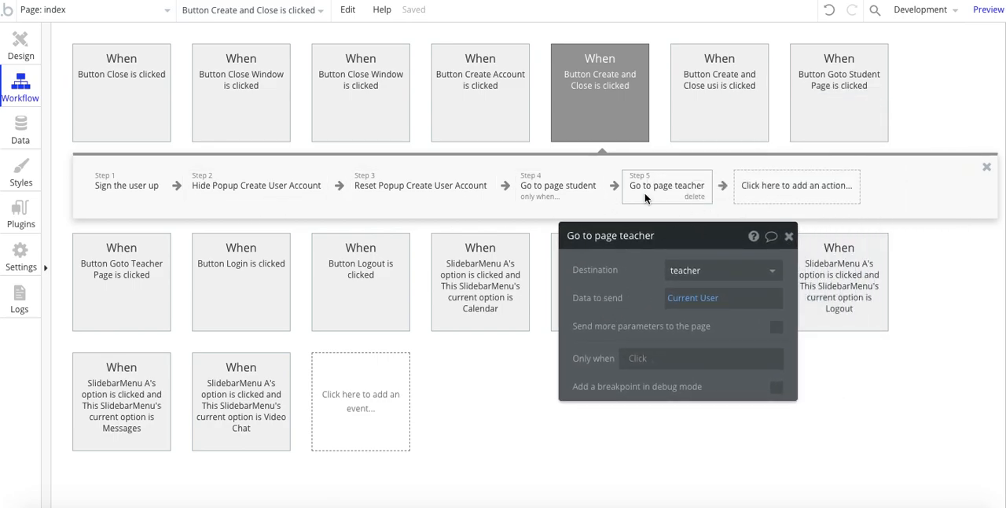
{"action": "left_click_drag", "start_coordinate": [641, 314], "coordinate": [663, 301]}
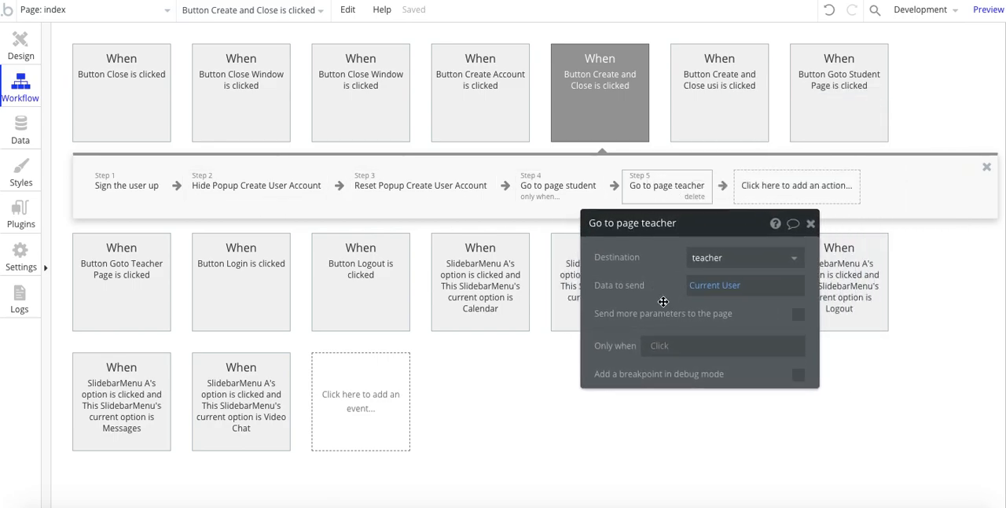
Step: Copy the Only when expression from the Go to page student action and paste it into the Go to page teacher action
{"action": "left_click", "coordinate": [662, 351]}
{"action": "left_click", "coordinate": [636, 296]}
{"action": "left_click", "coordinate": [540, 182]}
{"action": "right_click", "coordinate": [655, 351]}
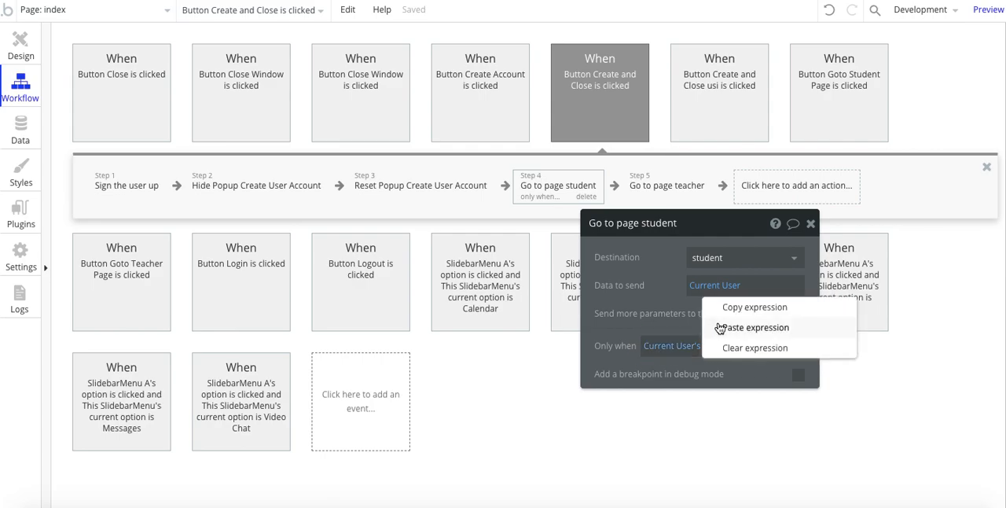
{"action": "left_click", "coordinate": [739, 307]}
{"action": "left_click", "coordinate": [653, 195]}
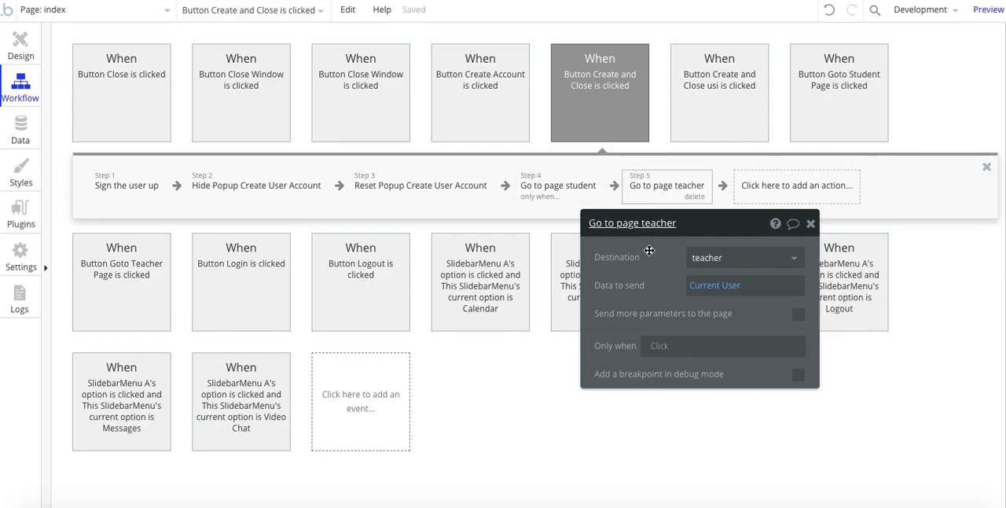
{"action": "right_click", "coordinate": [658, 345]}
{"action": "left_click", "coordinate": [743, 319]}
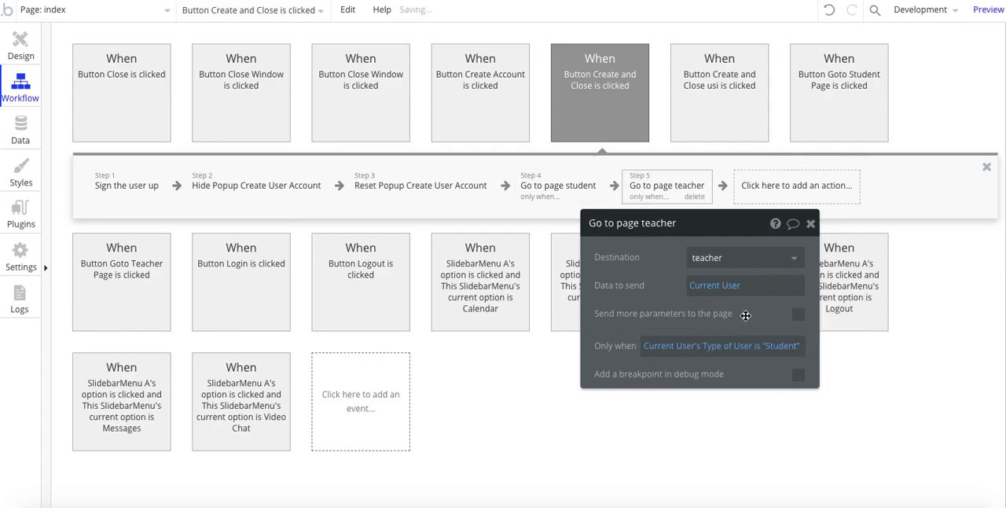
Step: Change the Go to page teacher condition to Current User's Type of User is "Teacher"
{"action": "left_click", "coordinate": [772, 350]}
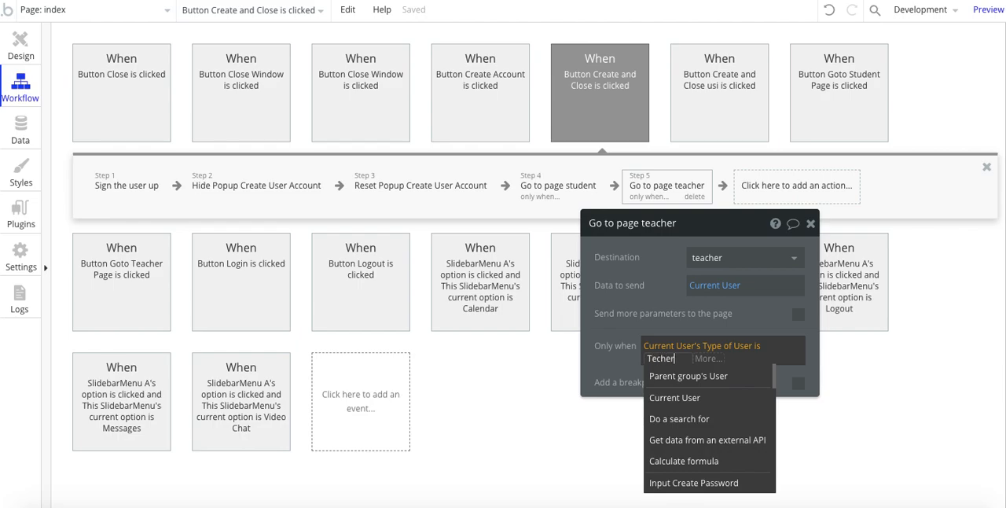
{"action": "type", "text": "Teacher"}
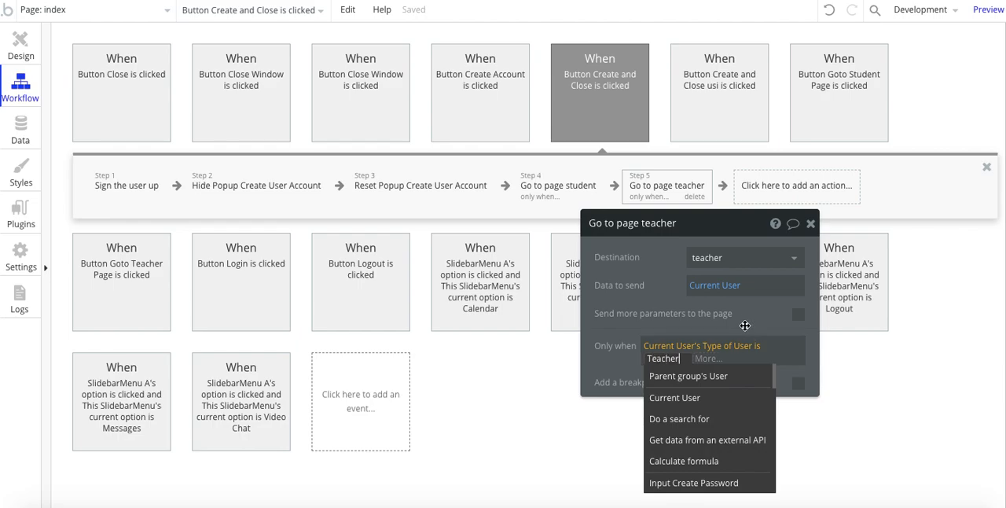
{"action": "left_click", "coordinate": [659, 302]}
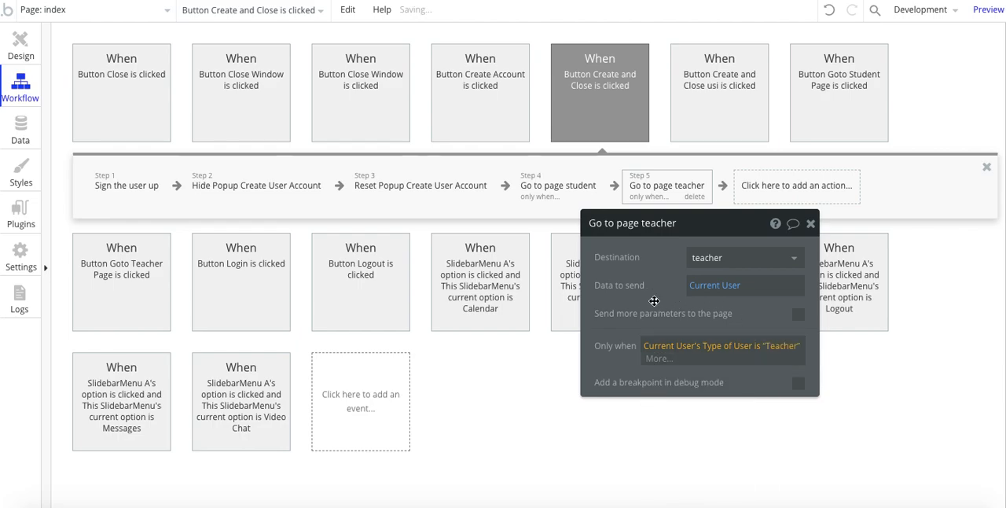
Step: Clear the Only when condition of the Go to page teacher action and undo the clearing
{"action": "left_click", "coordinate": [651, 349]}
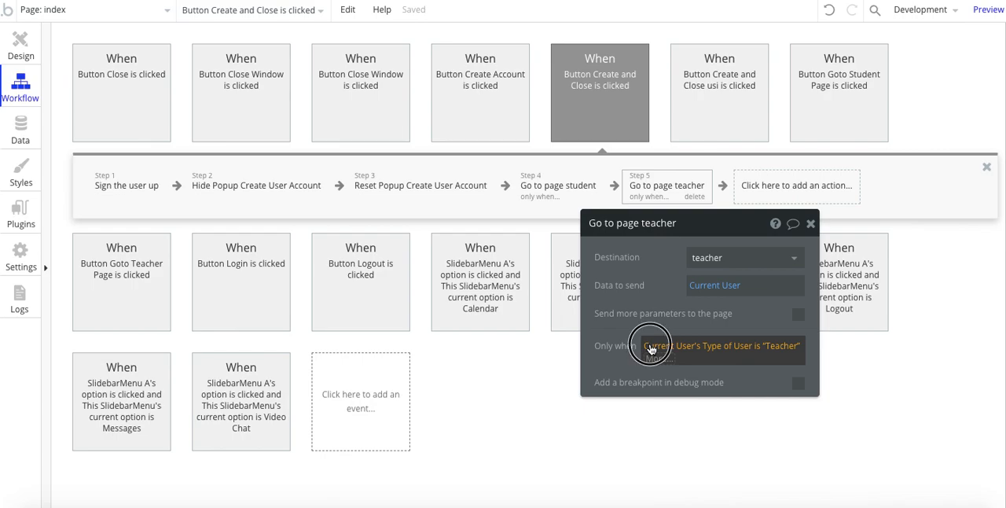
{"action": "key", "text": "BackSpace"}
{"action": "left_click", "coordinate": [631, 298]}
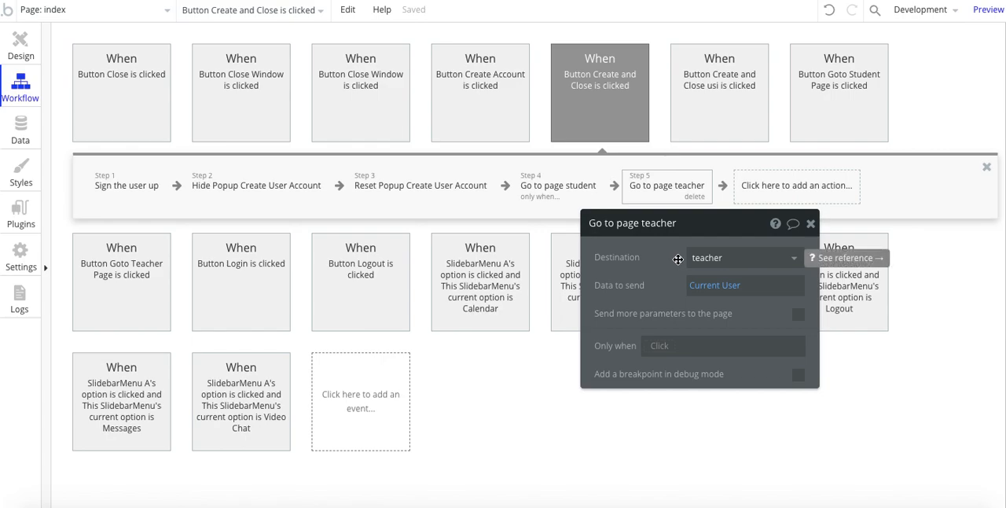
{"action": "left_click", "coordinate": [829, 12]}
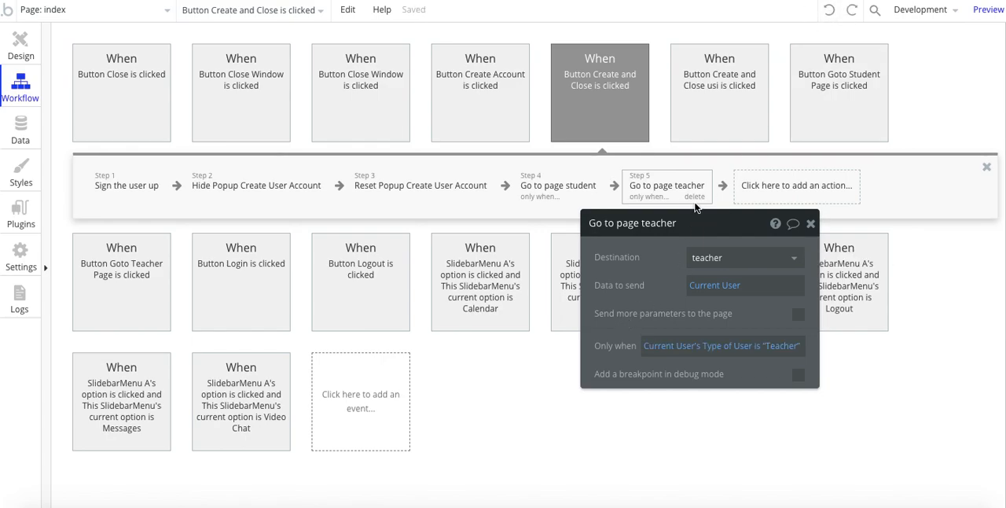
Step: Move the Go to page teacher action ahead of Go to page student in the workflow and undo the reordering
{"action": "left_click_drag", "start_coordinate": [695, 224], "coordinate": [654, 246]}
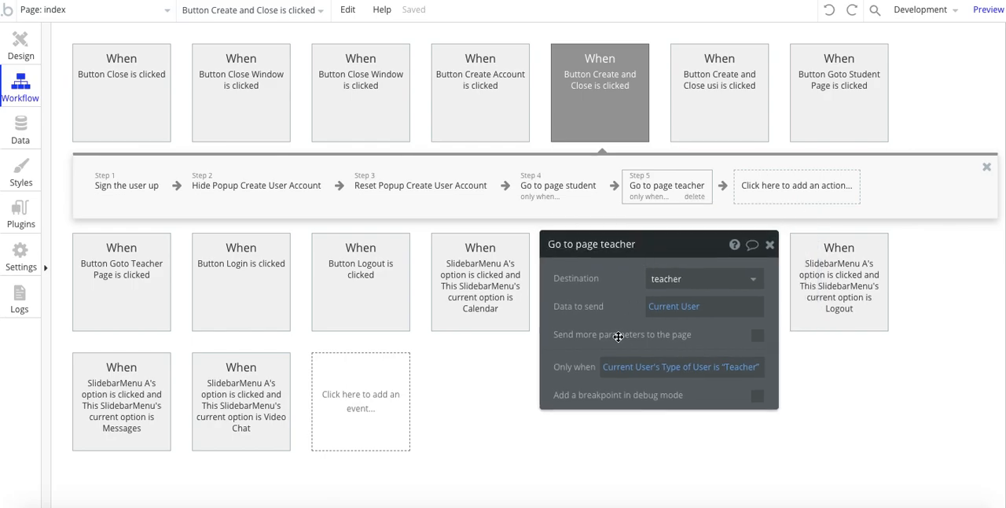
{"action": "left_click", "coordinate": [676, 184]}
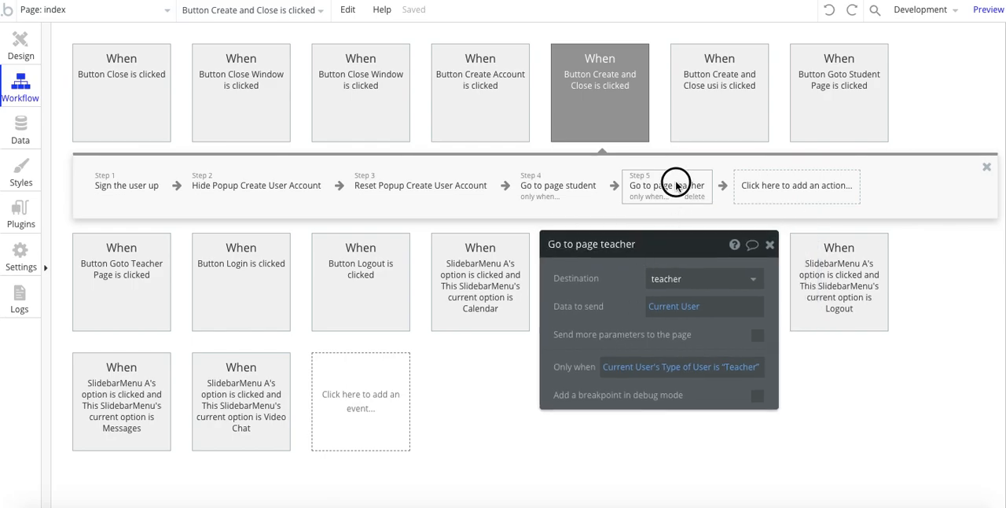
{"action": "left_click", "coordinate": [676, 184]}
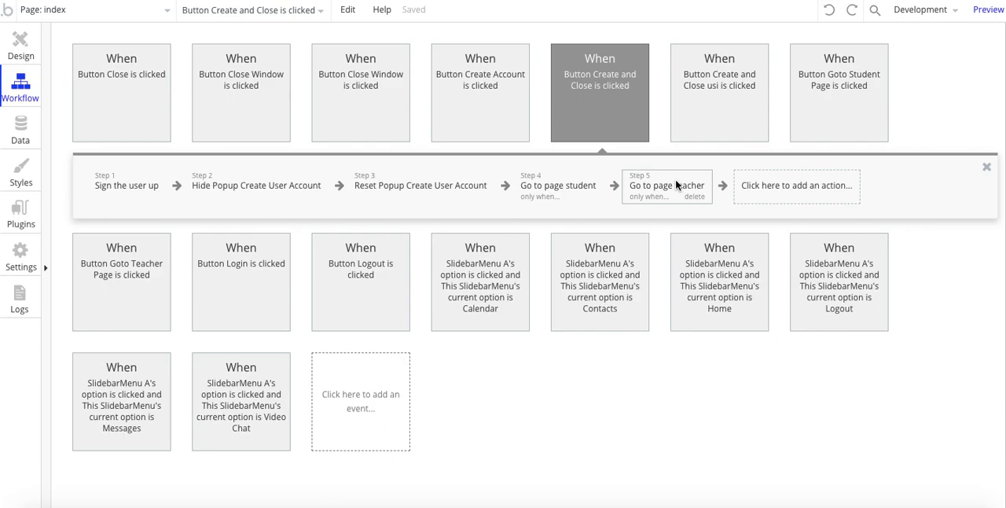
{"action": "left_click", "coordinate": [665, 188]}
{"action": "left_click_drag", "start_coordinate": [666, 189], "coordinate": [546, 189]}
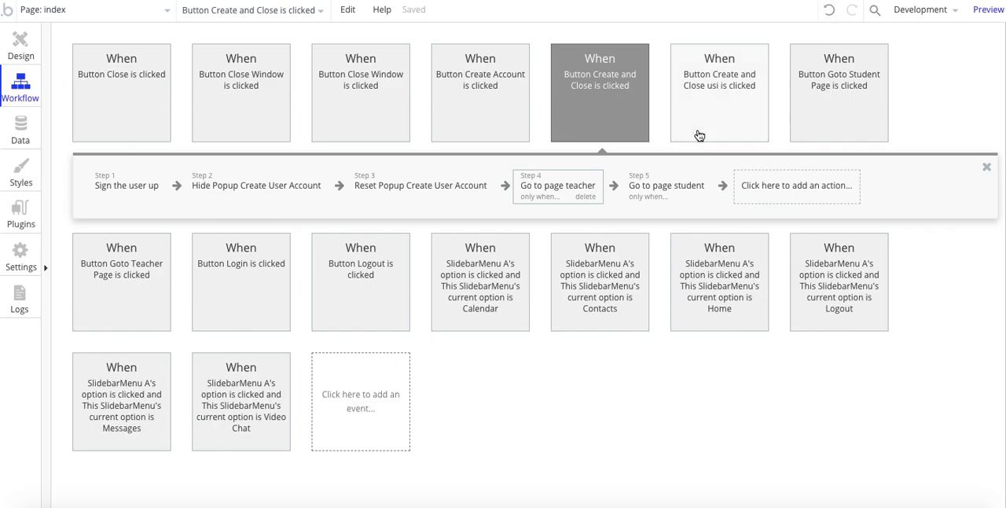
{"action": "left_click", "coordinate": [829, 10]}
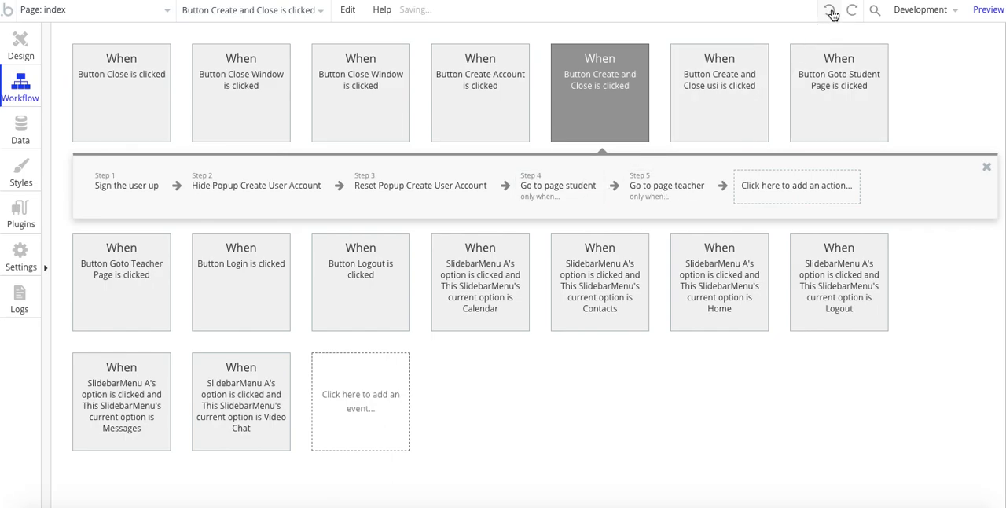
Step: Remove the Only when condition from the Go to page teacher action
{"action": "left_click", "coordinate": [672, 197]}
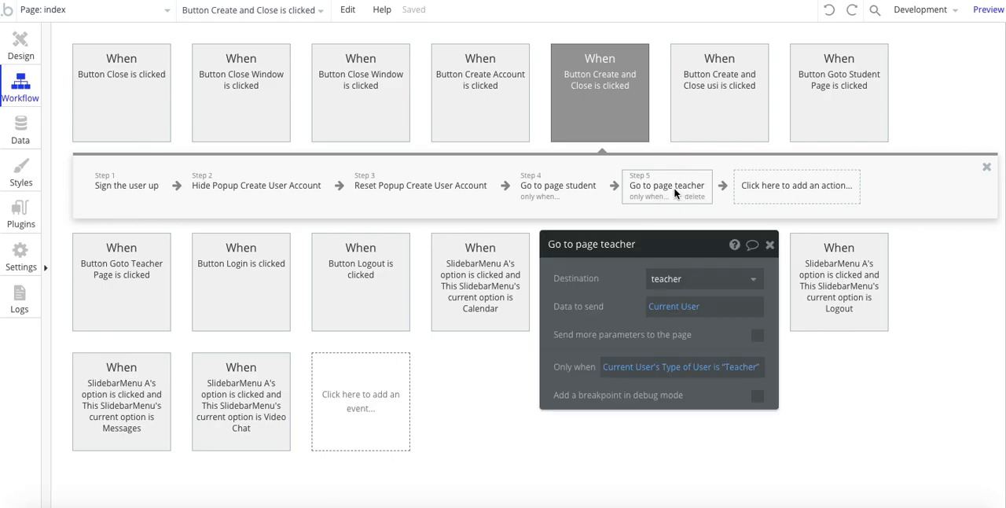
{"action": "left_click", "coordinate": [610, 367]}
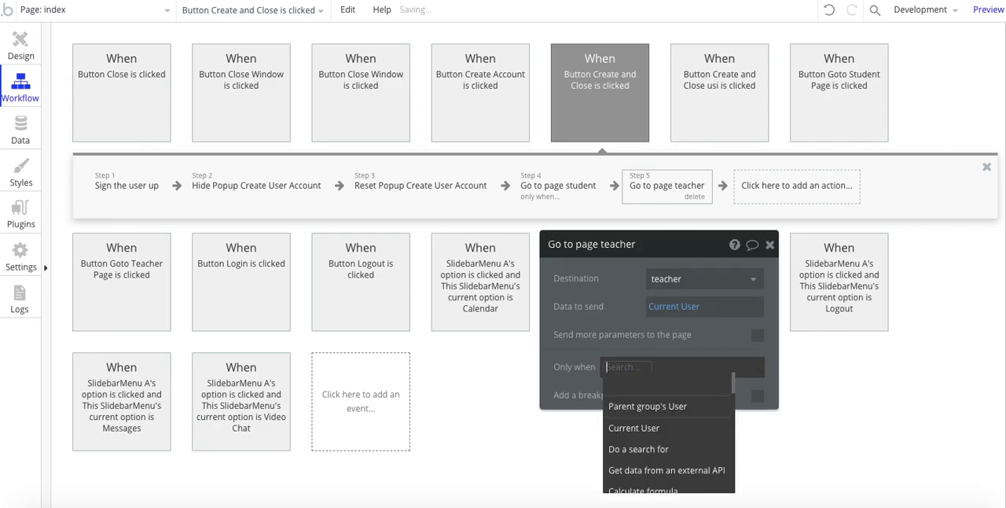
{"action": "left_click", "coordinate": [577, 328]}
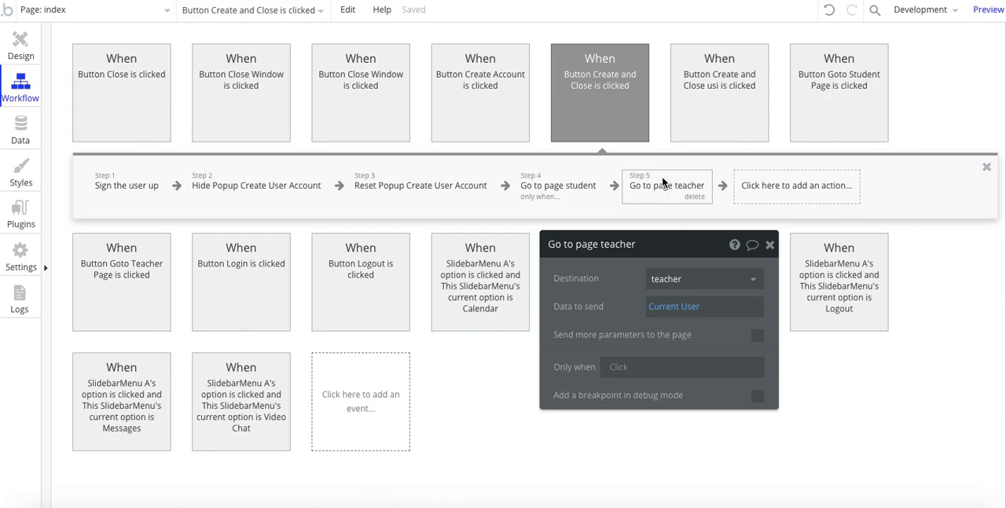
Step: Place the unconditional Go to page teacher action before Go to page student and read the issue reported for the workflow
{"action": "left_click_drag", "start_coordinate": [663, 180], "coordinate": [563, 187]}
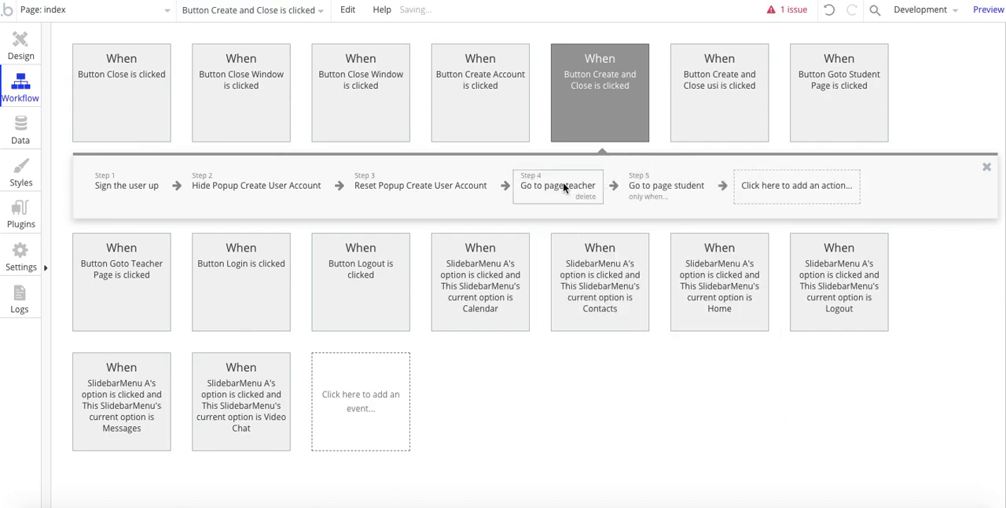
{"action": "left_click", "coordinate": [797, 16]}
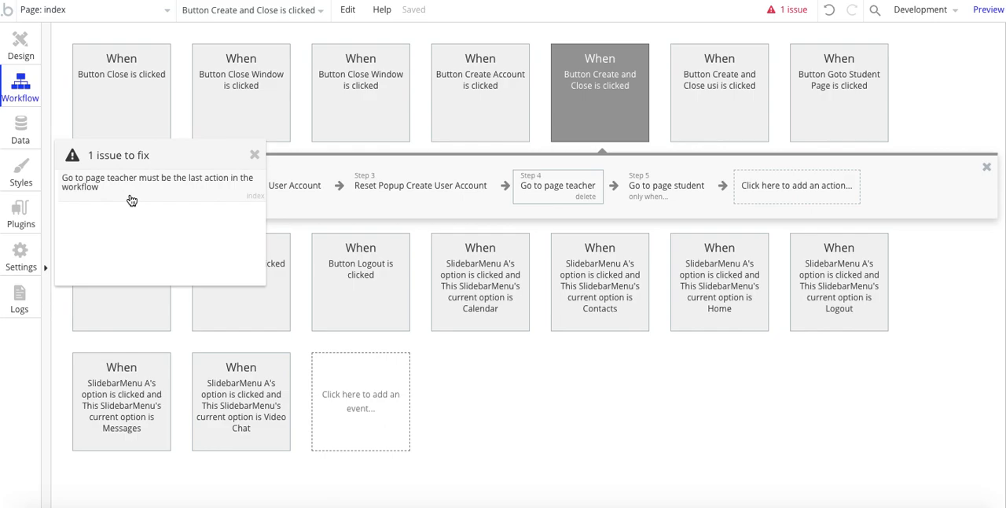
{"action": "left_click", "coordinate": [258, 156]}
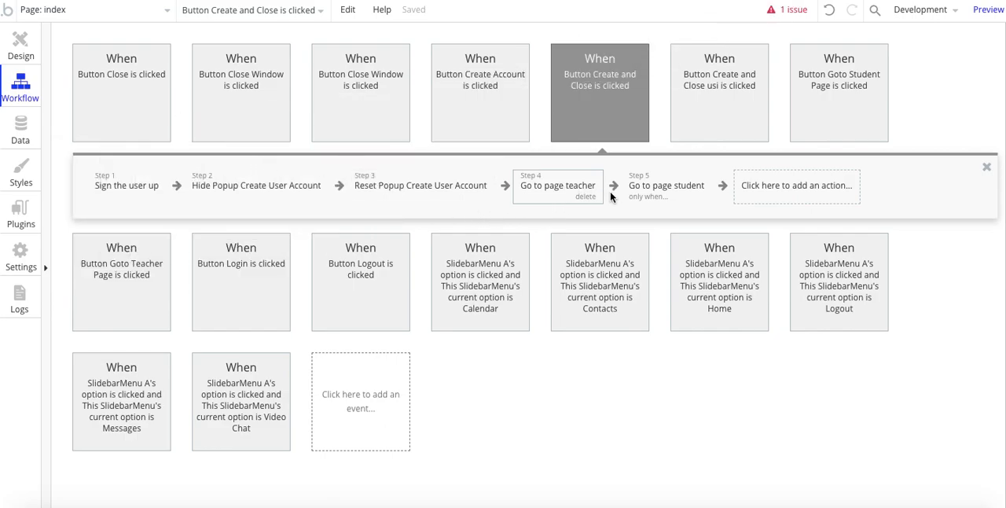
Step: Check the Go to page student condition and move the Go to page teacher action back to the end of the workflow
{"action": "left_click", "coordinate": [643, 194]}
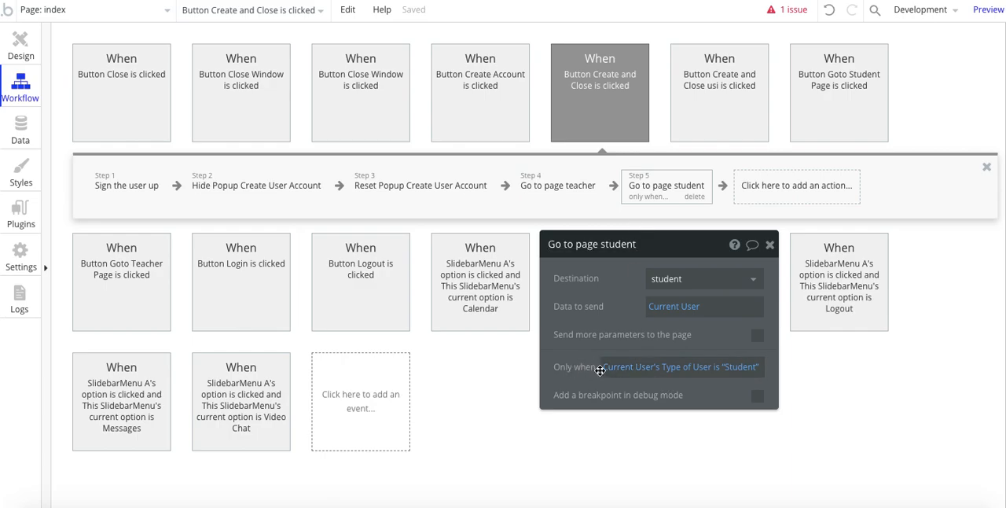
{"action": "left_click", "coordinate": [576, 197]}
{"action": "left_click_drag", "start_coordinate": [567, 187], "coordinate": [802, 183]}
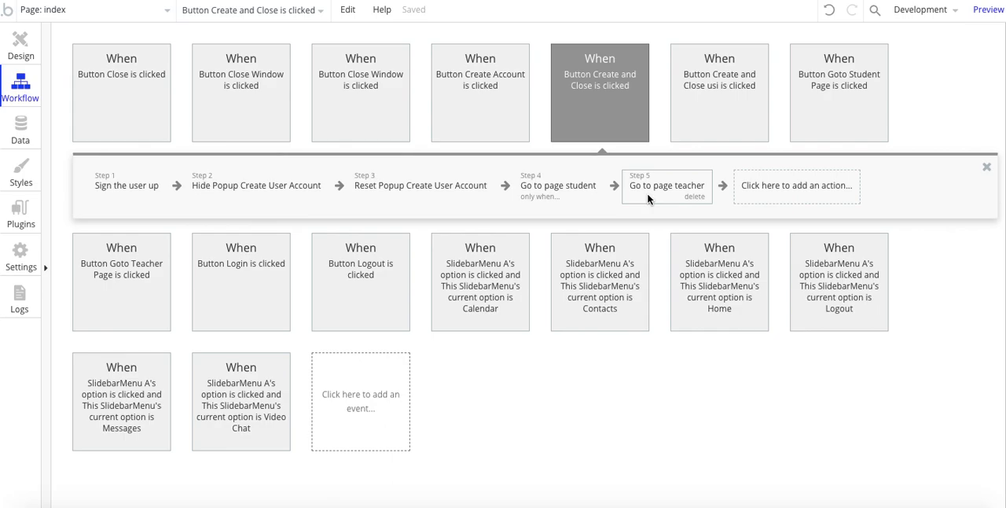
Step: Return to the page design and move the Type of User dropdown's property editor off the Create User Account popup to view the form
{"action": "left_click", "coordinate": [20, 47]}
{"action": "left_click_drag", "start_coordinate": [589, 337], "coordinate": [741, 233]}
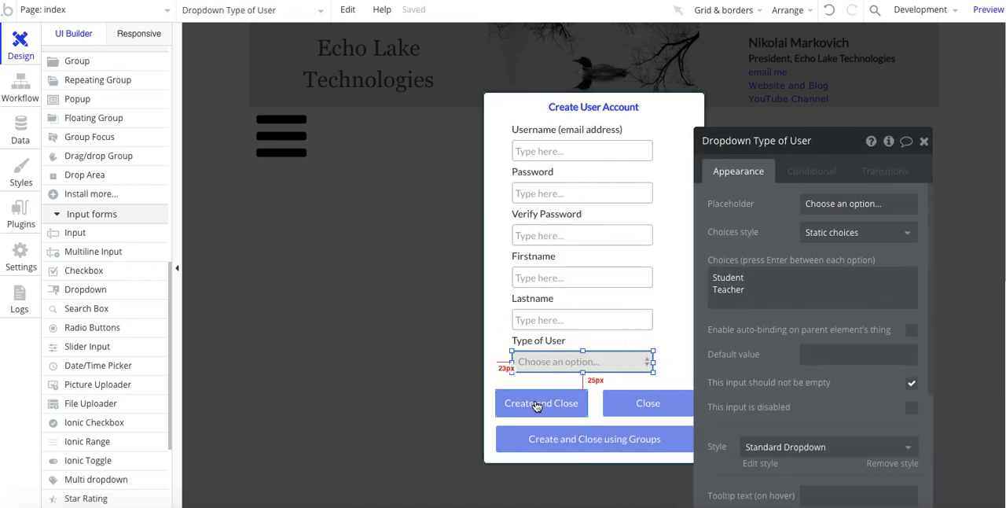
{"action": "left_click_drag", "start_coordinate": [760, 244], "coordinate": [794, 189]}
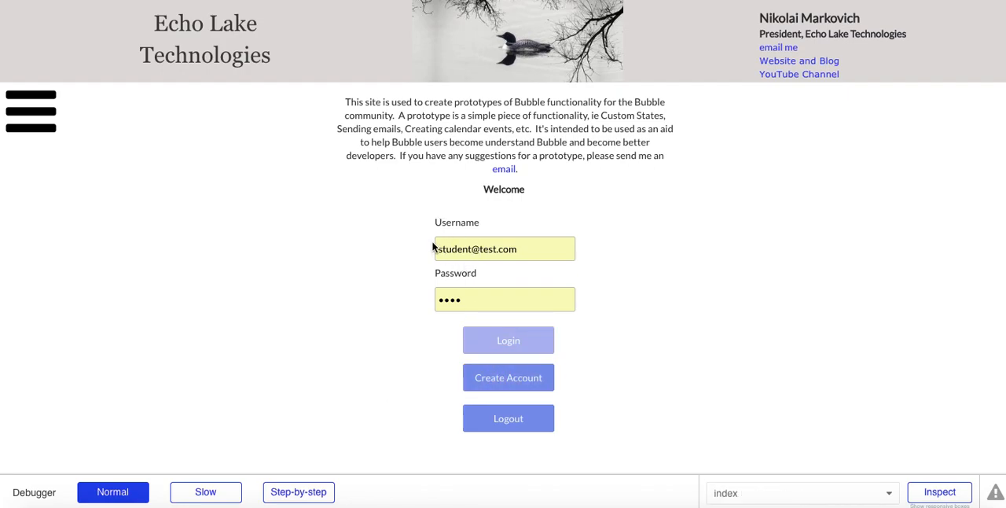
Step: Open the Create User Account form in the preview and enter the student's email address, password and password verification
{"action": "left_click", "coordinate": [481, 378]}
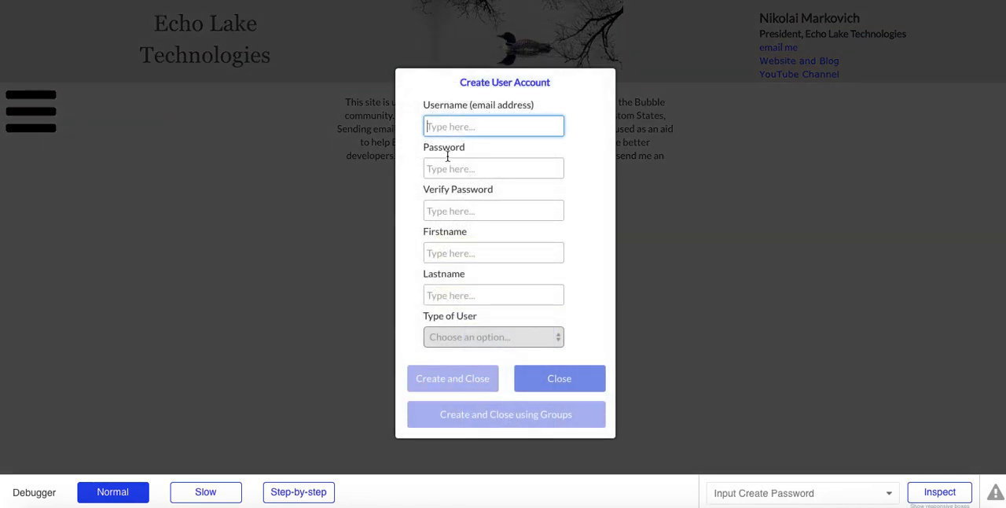
{"action": "type", "text": "student@"}
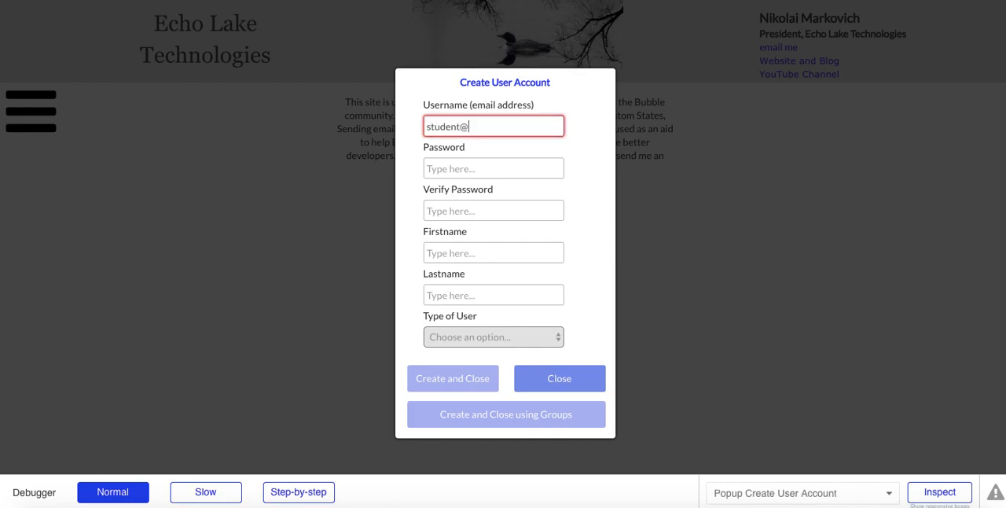
{"action": "type", "text": "test.com"}
{"action": "key", "text": "Tab"}
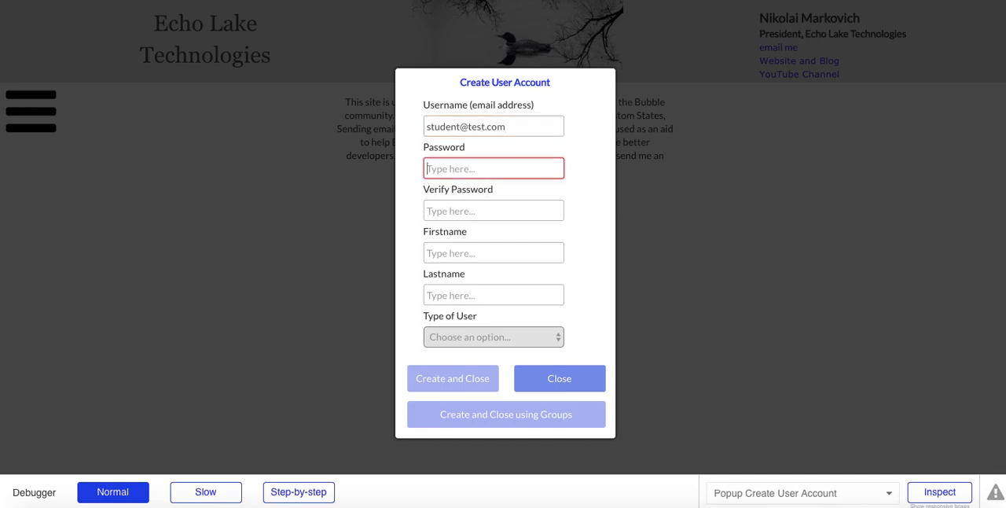
{"action": "type", "text": "test"}
{"action": "key", "text": "Tab"}
{"action": "type", "text": "test"}
{"action": "key", "text": "Tab"}
Step: Enter the student's first and last name, set Type of User to Student, and submit with Create and Close
{"action": "type", "text": "Joe"}
{"action": "key", "text": "Tab"}
{"action": "type", "text": "Smi"}
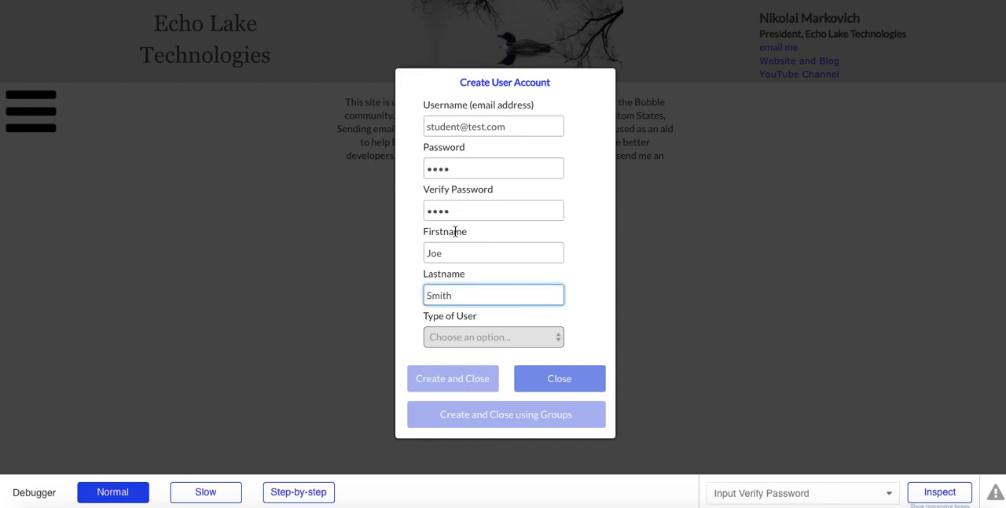
{"action": "left_click", "coordinate": [446, 328]}
{"action": "left_click", "coordinate": [445, 337]}
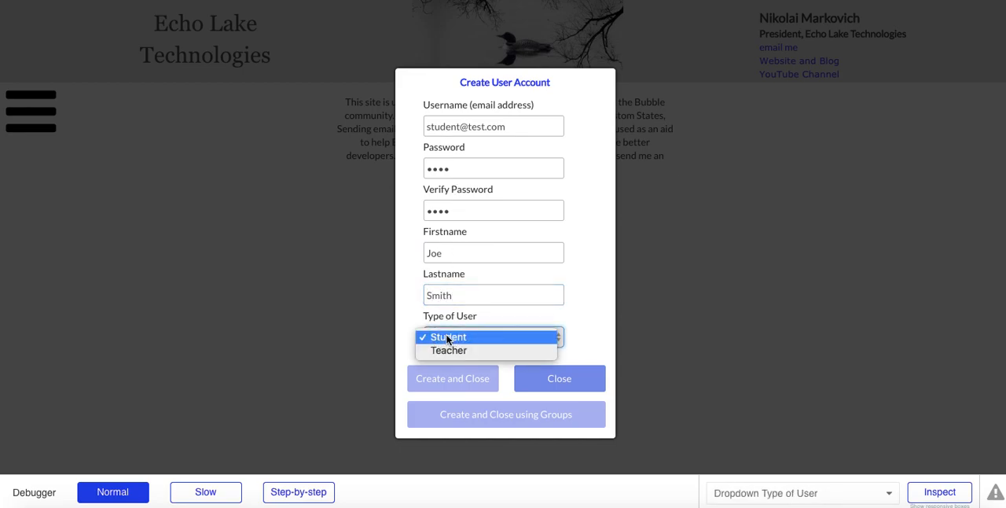
{"action": "left_click", "coordinate": [448, 338]}
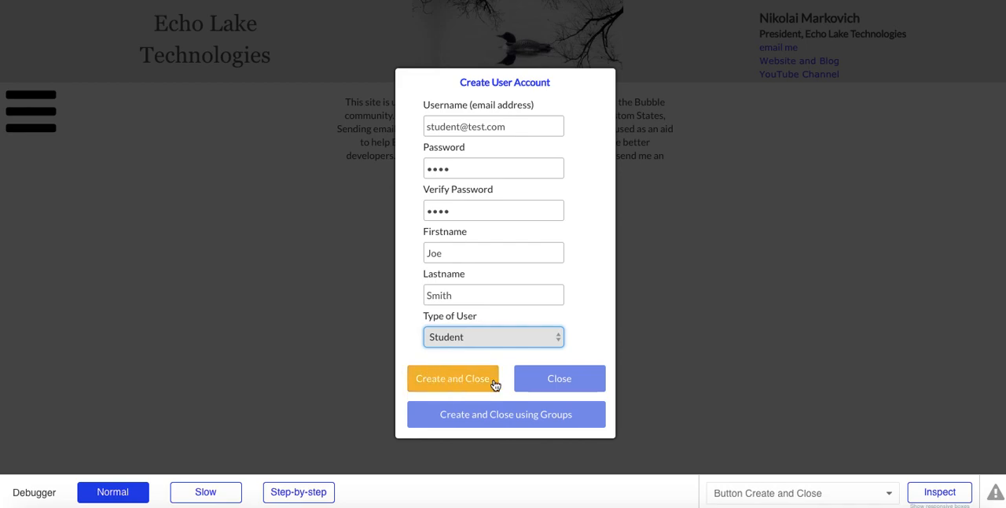
{"action": "left_click", "coordinate": [445, 381]}
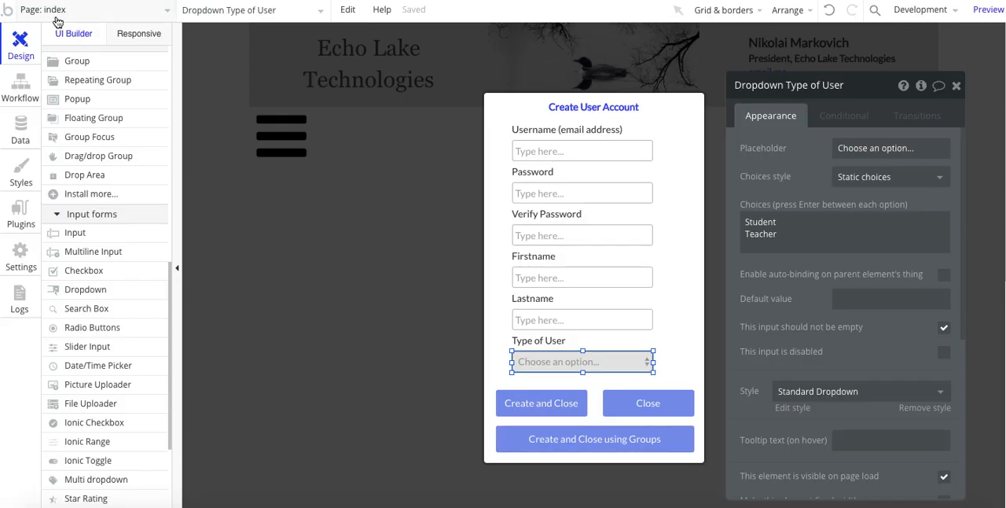
Step: Open the student page in the editor and examine its page settings, heading and greeting text
{"action": "left_click", "coordinate": [57, 16]}
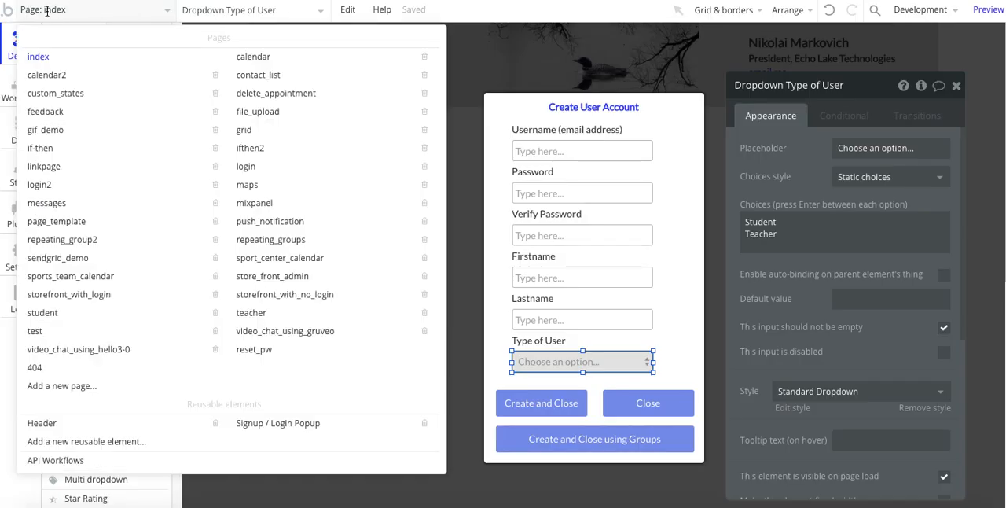
{"action": "left_click", "coordinate": [44, 315]}
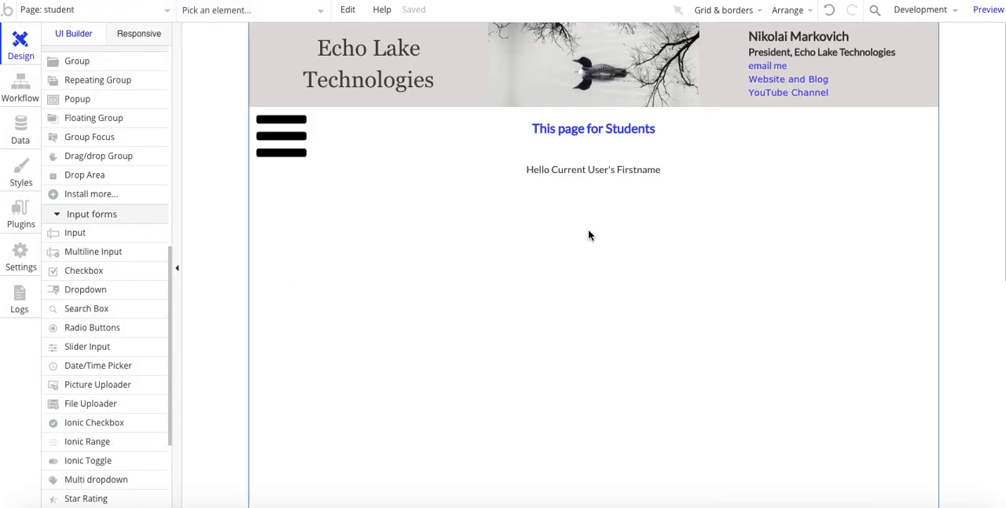
{"action": "left_click", "coordinate": [470, 235]}
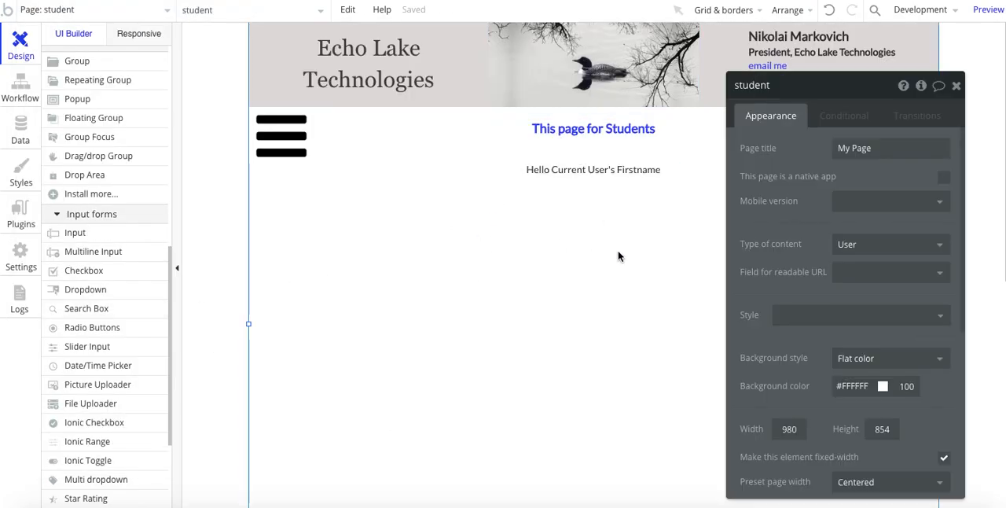
{"action": "left_click", "coordinate": [593, 134]}
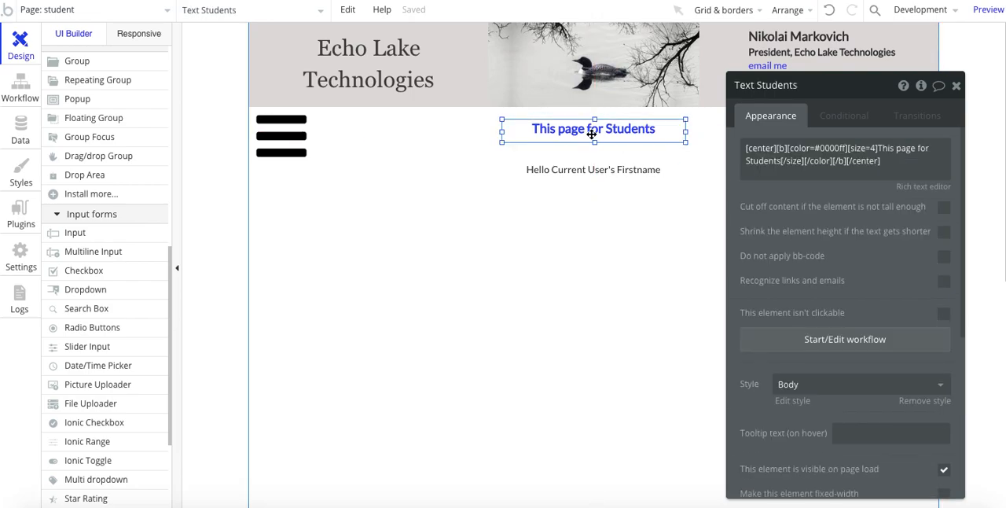
{"action": "left_click", "coordinate": [572, 168]}
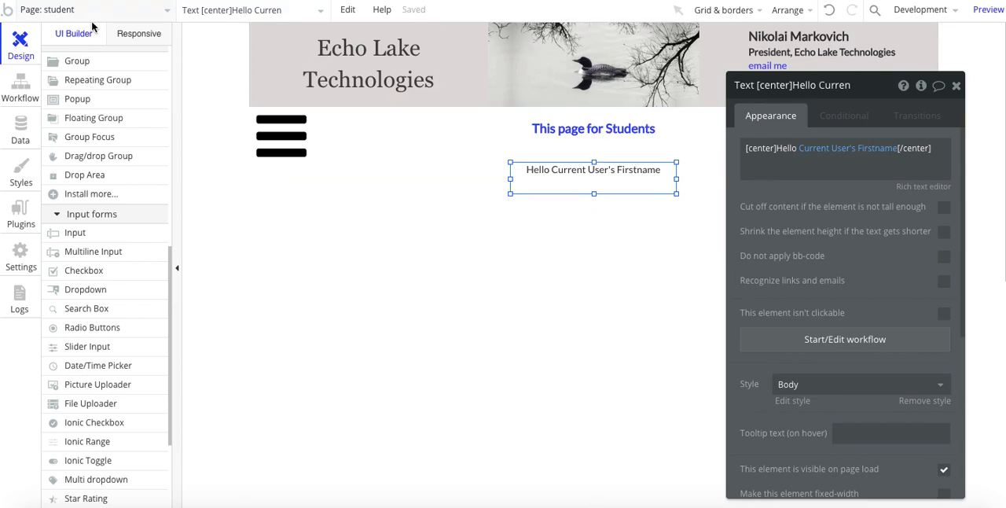
Step: Open the teacher page to examine its heading, greeting text and page settings, and return the editor to the index page
{"action": "left_click", "coordinate": [39, 9]}
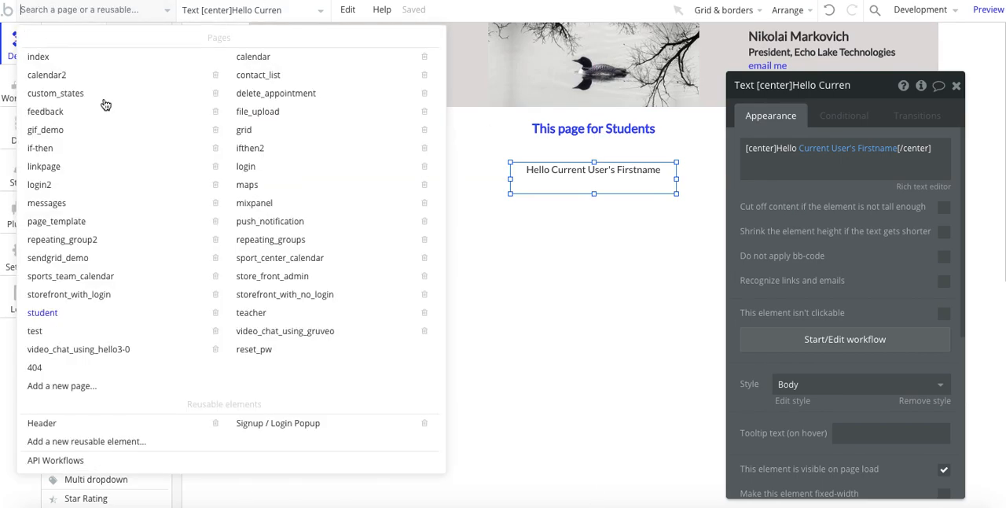
{"action": "left_click", "coordinate": [250, 312]}
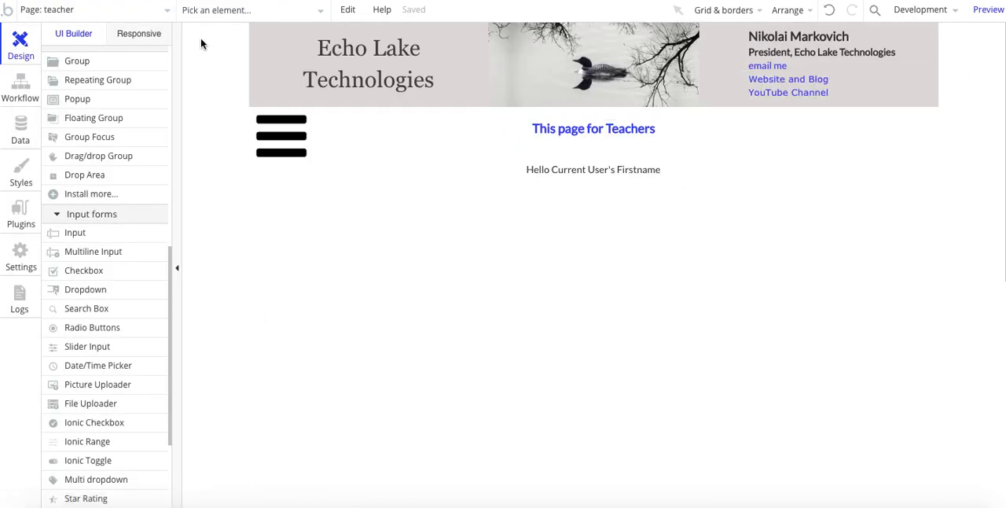
{"action": "left_click", "coordinate": [575, 129]}
{"action": "left_click", "coordinate": [584, 173]}
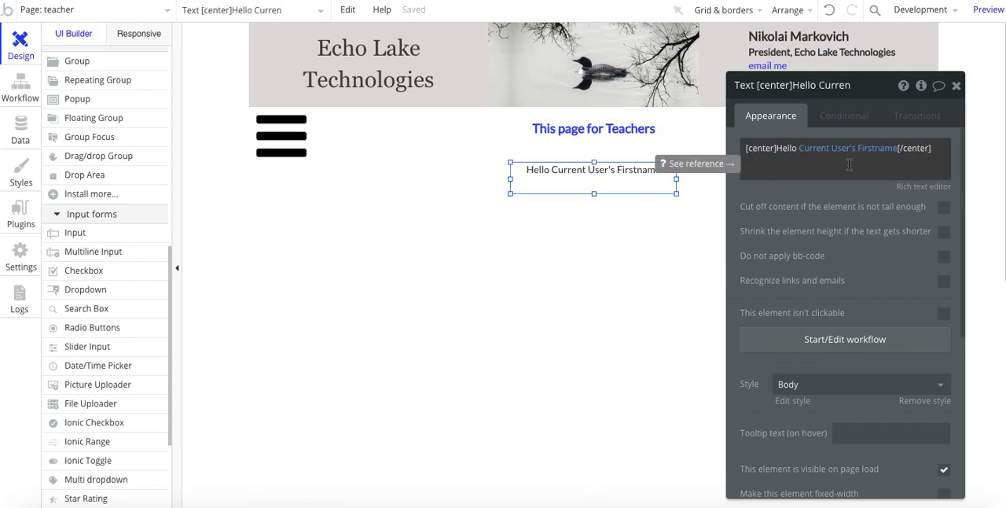
{"action": "left_click", "coordinate": [519, 260]}
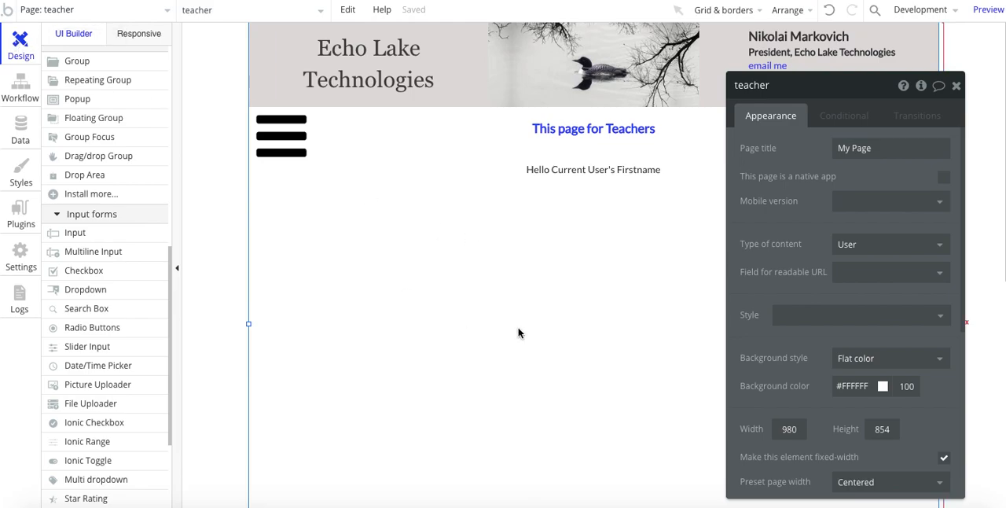
{"action": "left_click", "coordinate": [31, 11]}
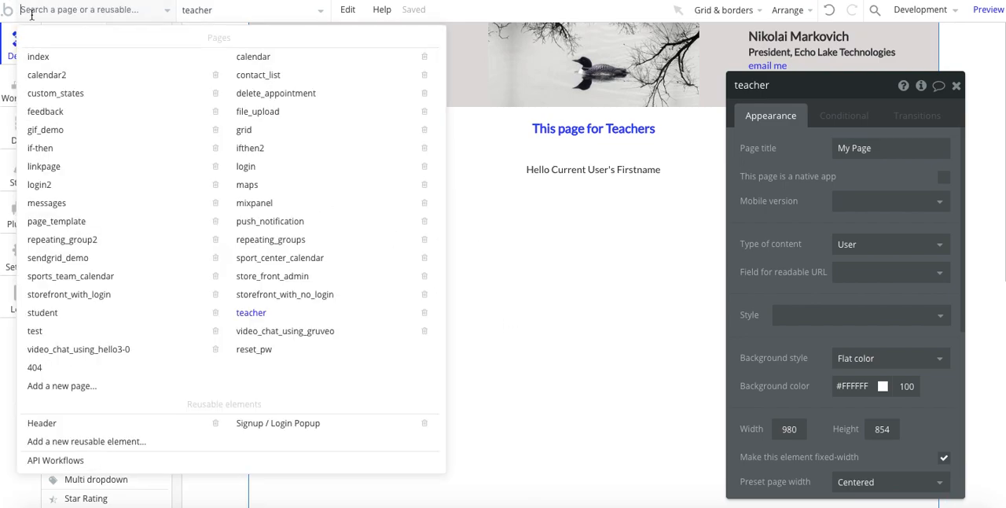
{"action": "left_click", "coordinate": [38, 59]}
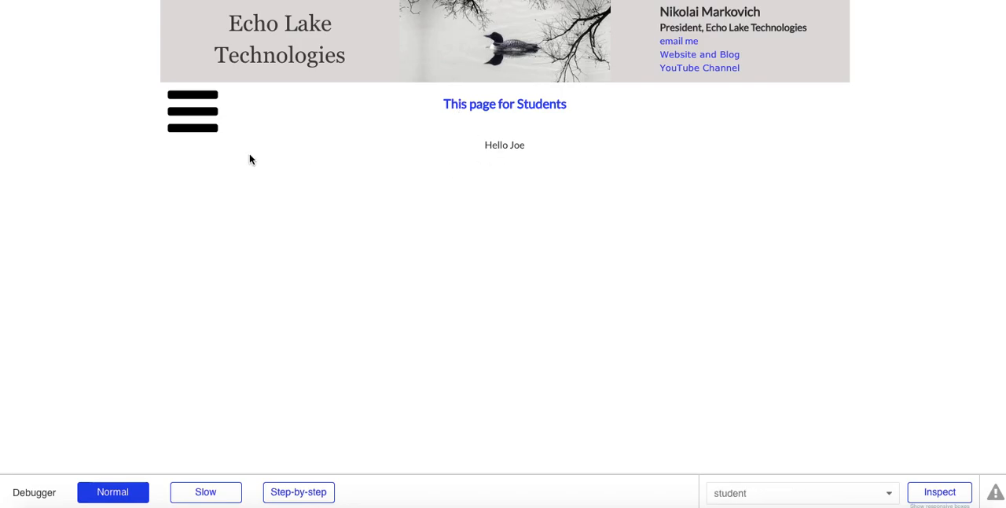
Step: Return the preview from the student page to the home page and log out of the student account
{"action": "left_click", "coordinate": [221, 111]}
{"action": "left_click", "coordinate": [49, 140]}
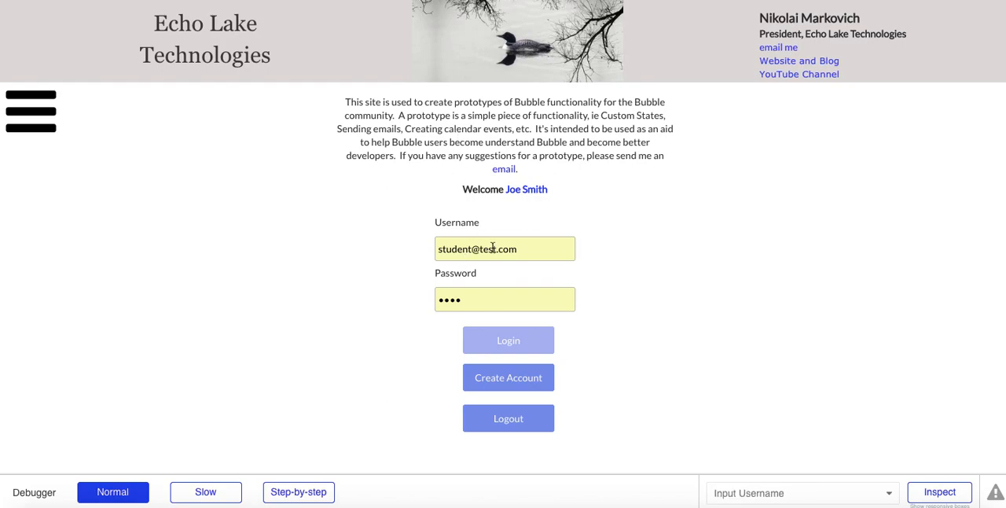
{"action": "left_click", "coordinate": [496, 427]}
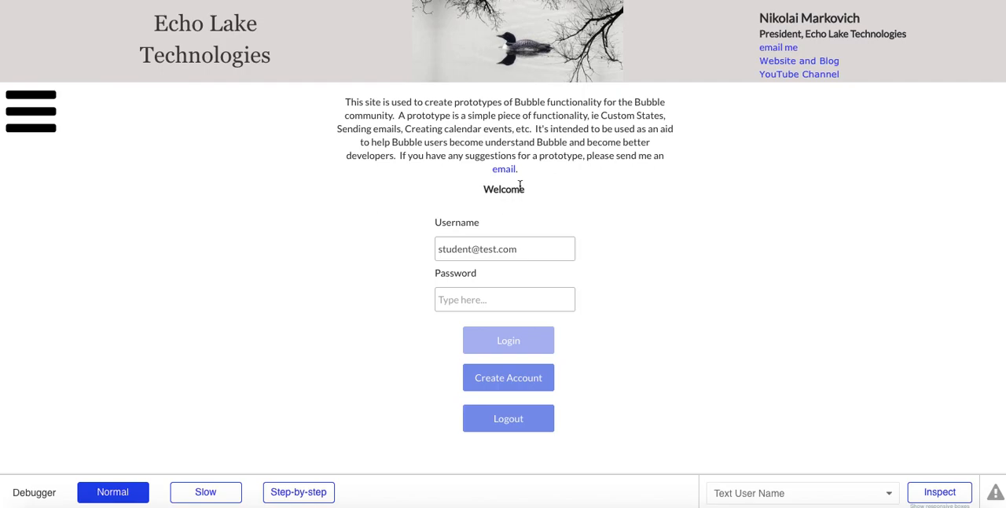
Step: Open a new Create User Account form and enter the teacher's email address, password and password verification
{"action": "left_click", "coordinate": [507, 379]}
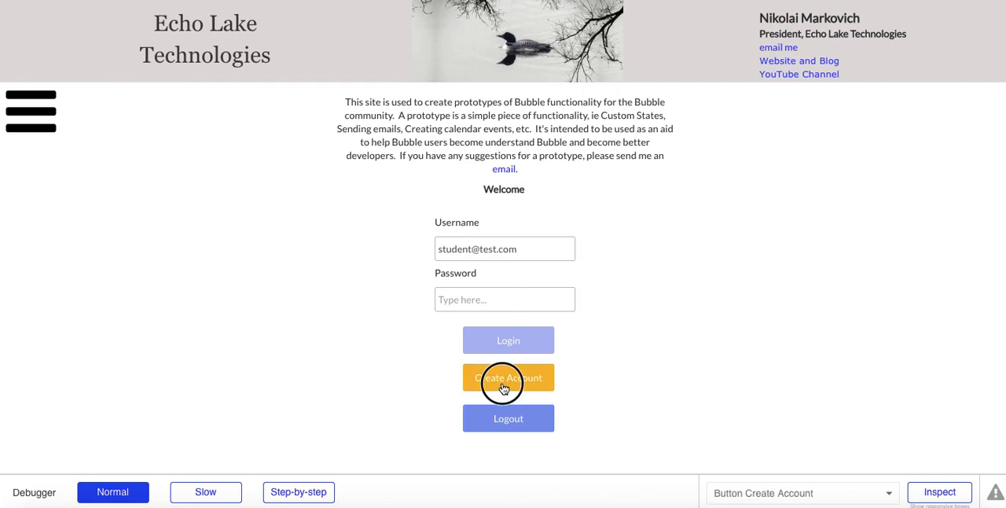
{"action": "left_click", "coordinate": [449, 126]}
{"action": "type", "text": "teacher@test.com"}
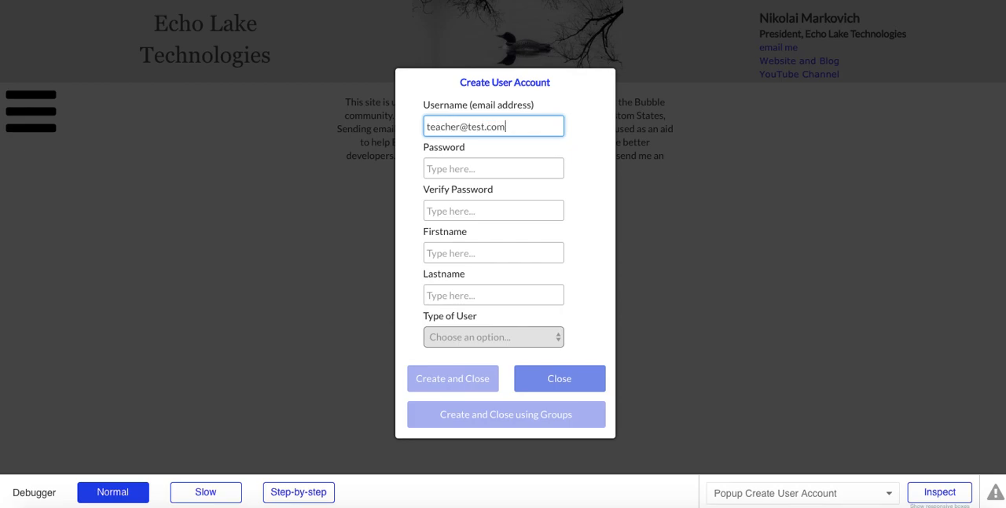
{"action": "key", "text": "Tab"}
{"action": "type", "text": "1234"}
{"action": "key", "text": "Tab"}
{"action": "type", "text": "1234"}
{"action": "key", "text": "Tab"}
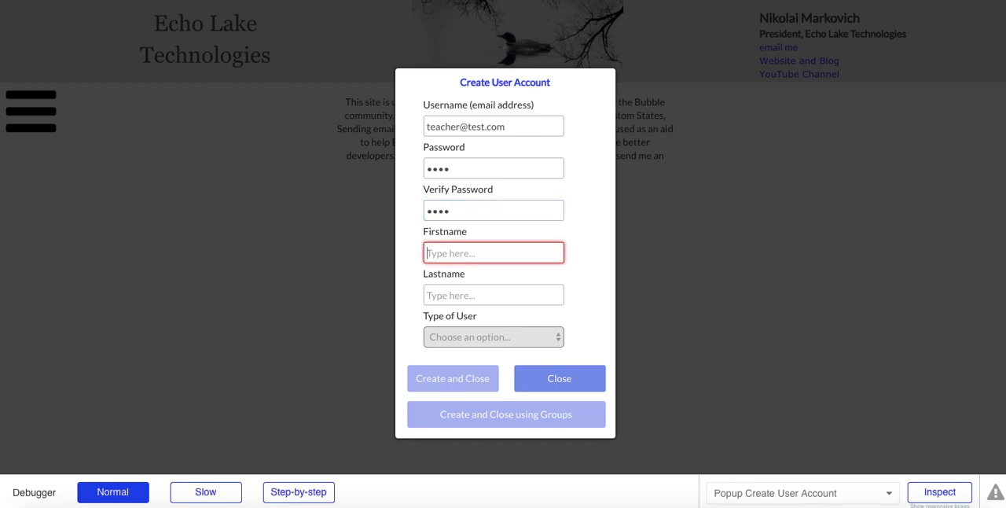
Step: Enter the teacher's first and last name, set Type of User to Teacher, and submit with Create and Close
{"action": "type", "text": "JA"}
{"action": "key", "text": "BackSpace"}
{"action": "left_click", "coordinate": [448, 299]}
{"action": "type", "text": "Smi"}
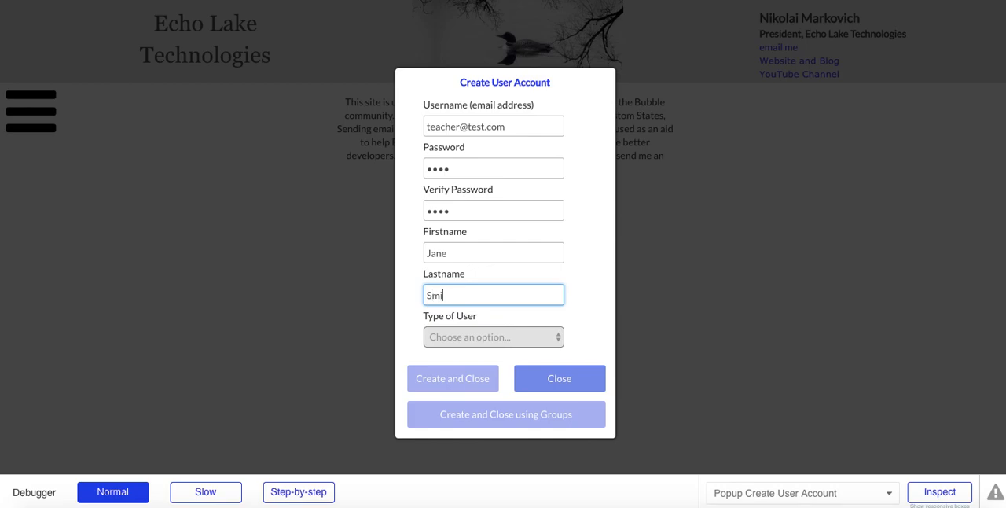
{"action": "left_click", "coordinate": [452, 339]}
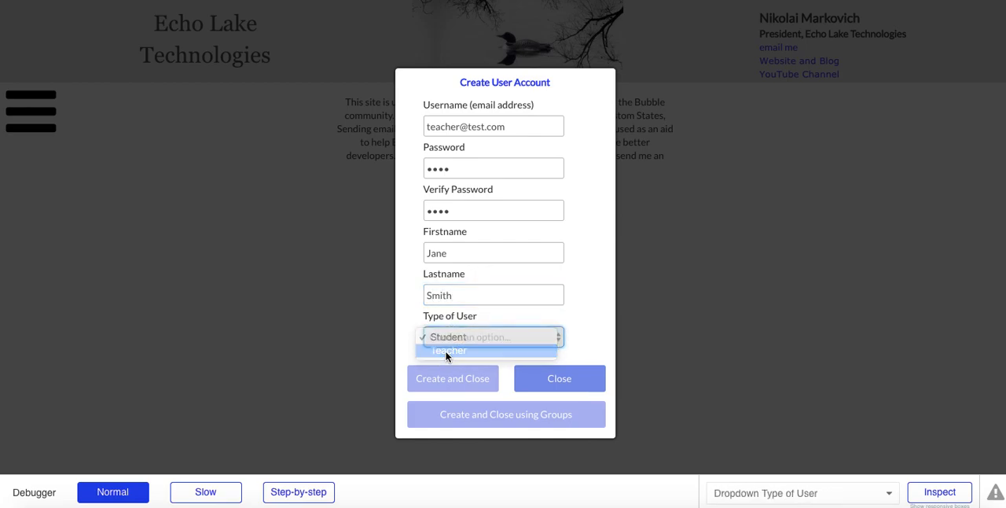
{"action": "left_click", "coordinate": [452, 352]}
{"action": "left_click", "coordinate": [445, 381]}
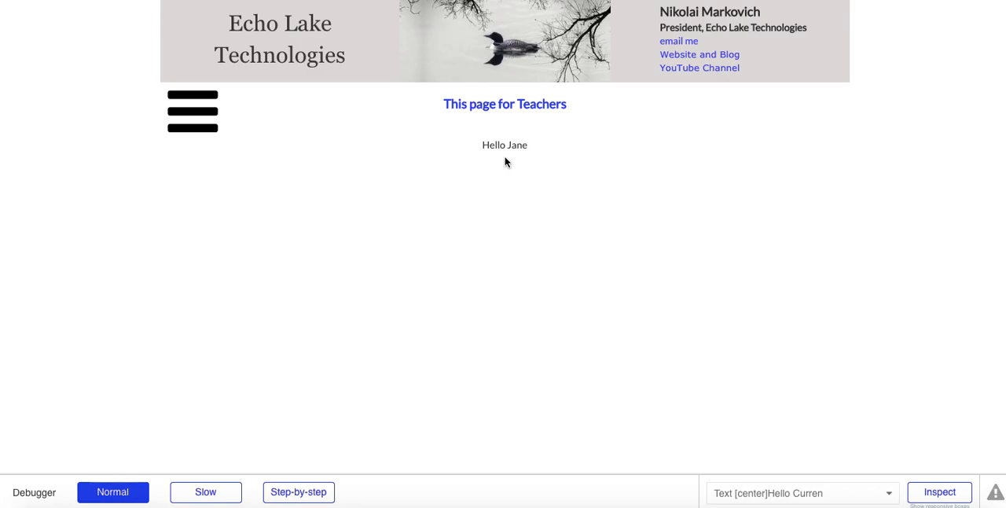
Step: Return the preview from the teacher page to the home page
{"action": "left_click", "coordinate": [195, 102]}
{"action": "left_click", "coordinate": [50, 139]}
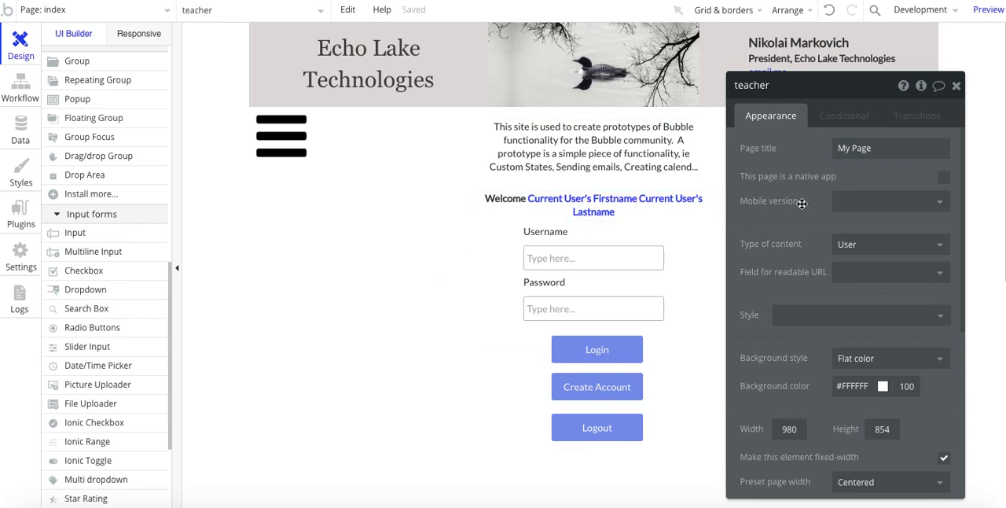
Step: Show the hidden Group Student on the index page, move its property editor off the group, and examine the greeting text inside
{"action": "left_click_drag", "start_coordinate": [809, 203], "coordinate": [809, 198]}
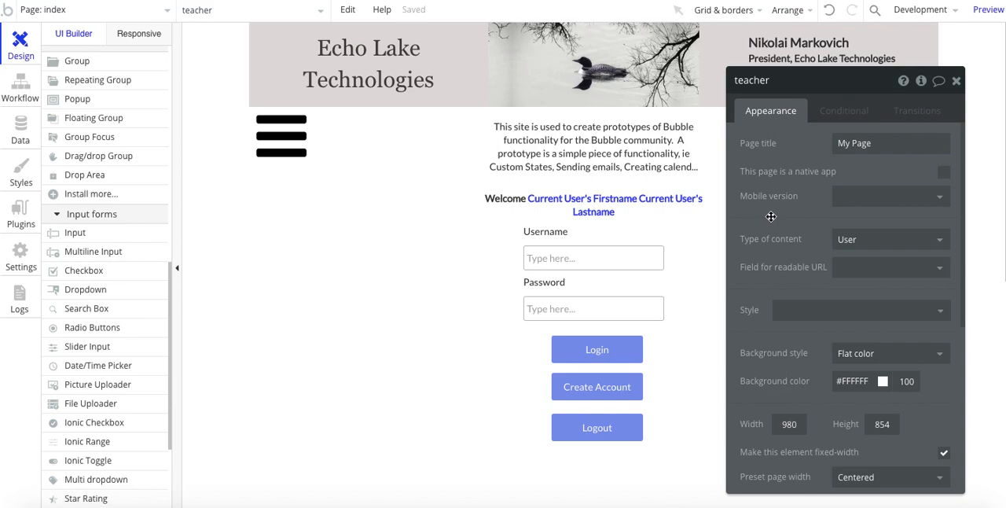
{"action": "scroll", "coordinate": [135, 160], "scroll_direction": "up", "scroll_amount": 10}
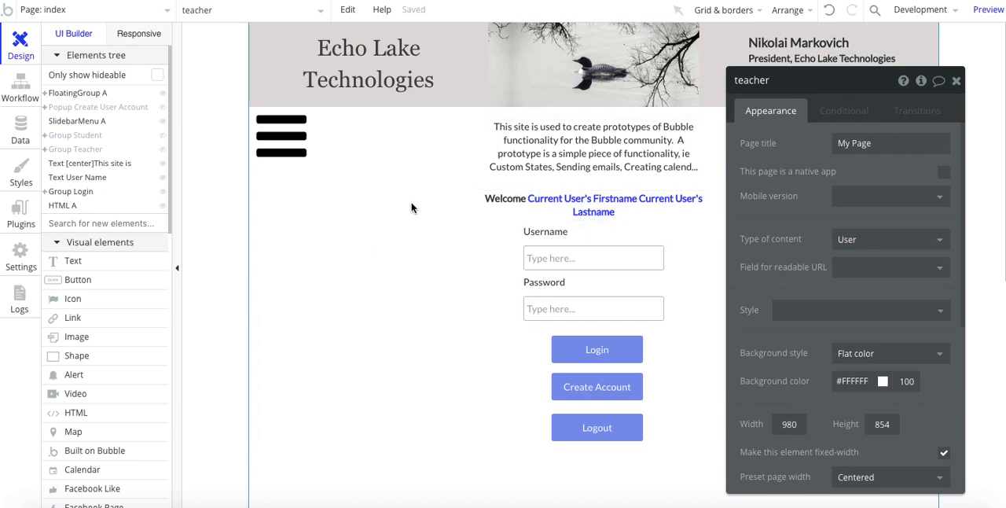
{"action": "left_click", "coordinate": [88, 138]}
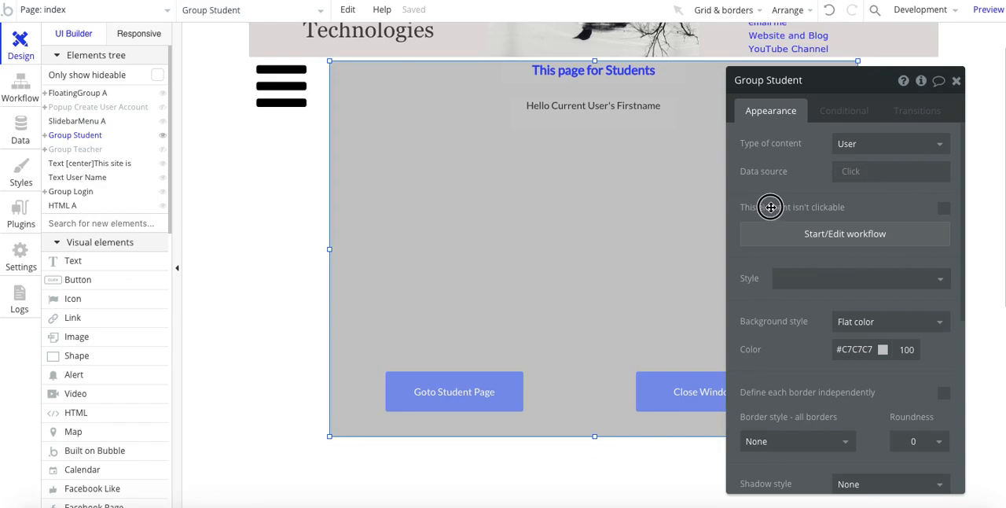
{"action": "left_click_drag", "start_coordinate": [766, 205], "coordinate": [850, 209]}
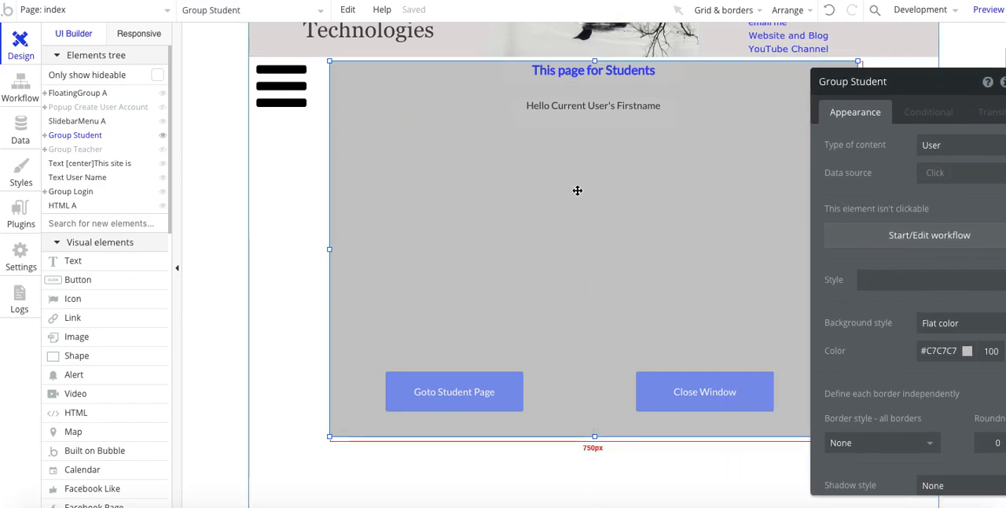
{"action": "left_click", "coordinate": [574, 115]}
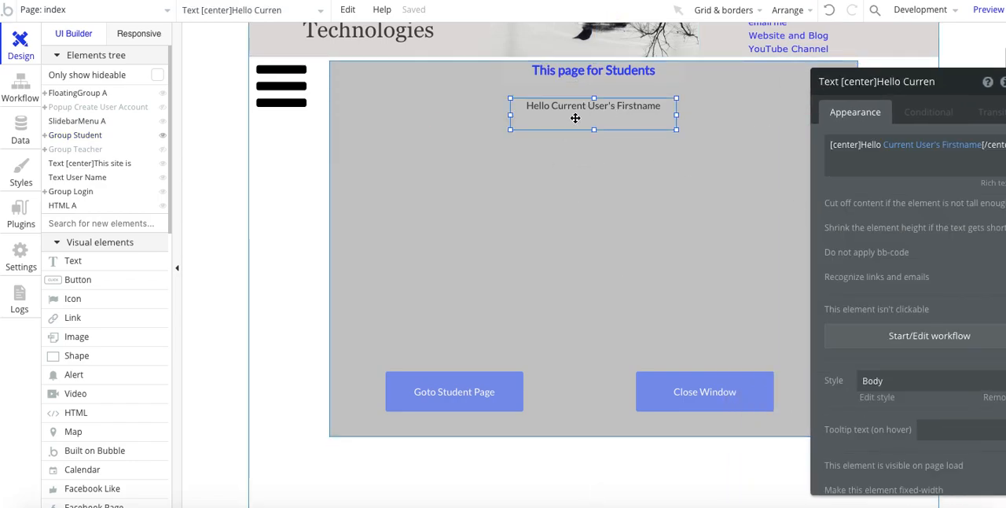
{"action": "left_click", "coordinate": [676, 160]}
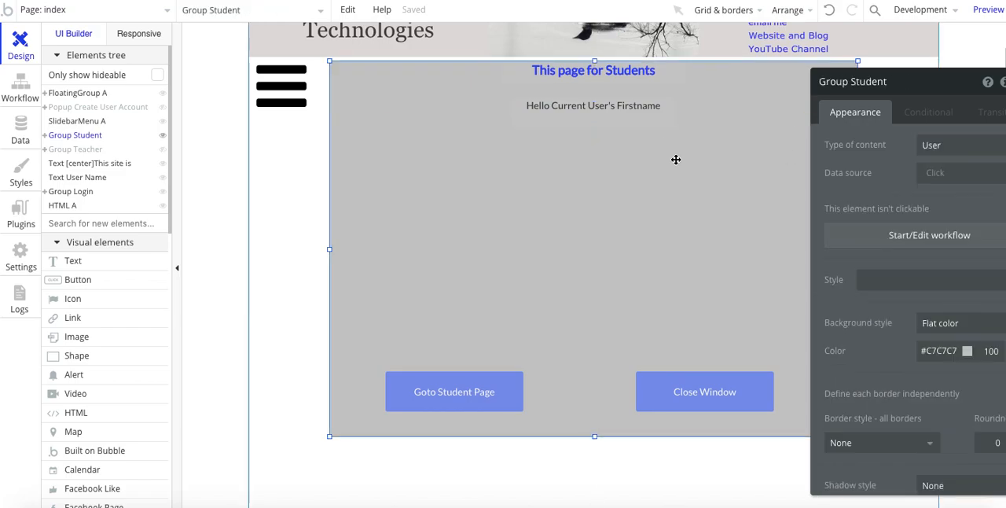
Step: Open the Goto Student Page button's workflow and view the settings of its Go to page student action
{"action": "left_click", "coordinate": [435, 408]}
{"action": "left_click_drag", "start_coordinate": [833, 299], "coordinate": [674, 299]}
{"action": "left_click", "coordinate": [763, 209]}
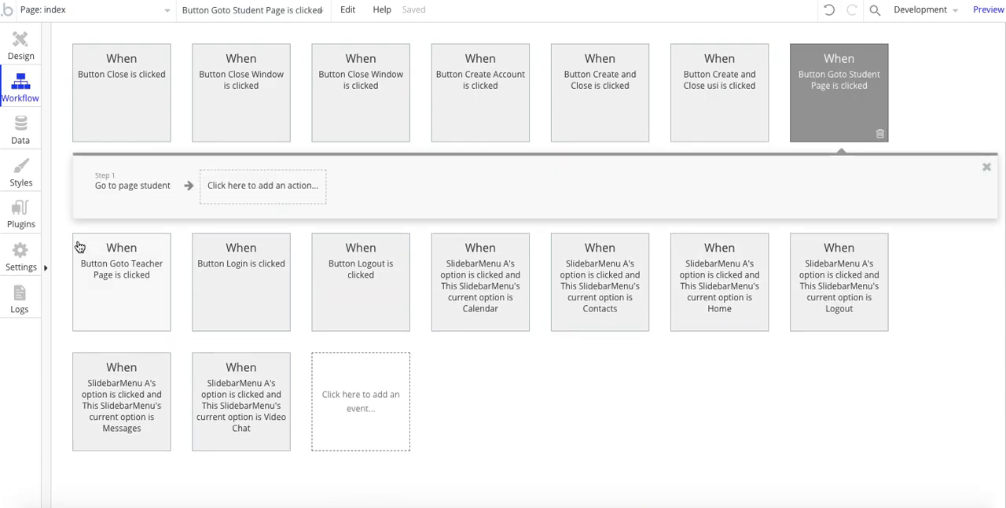
{"action": "left_click", "coordinate": [109, 195]}
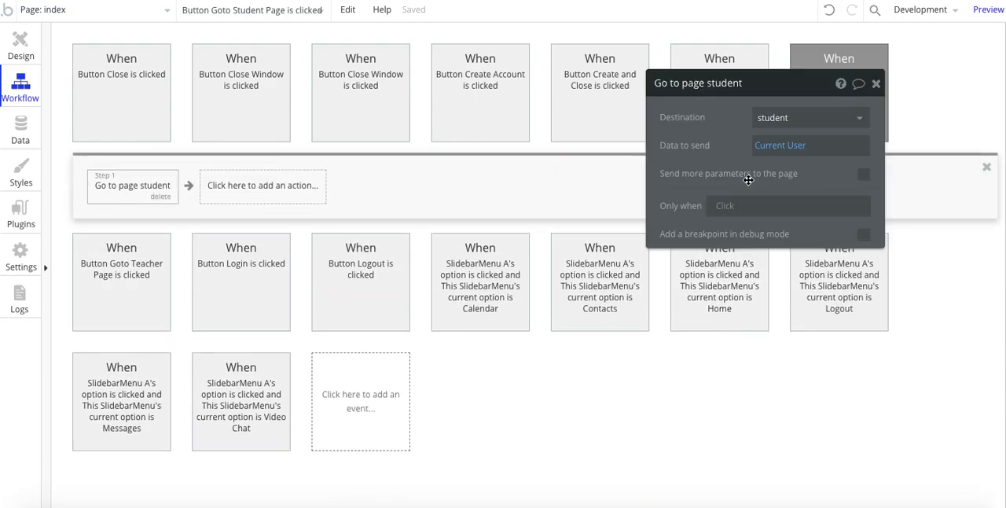
Step: Open the workflow of Group Student's Close Window button, view its Set state action for Type of User, and return to the page design
{"action": "left_click", "coordinate": [22, 48]}
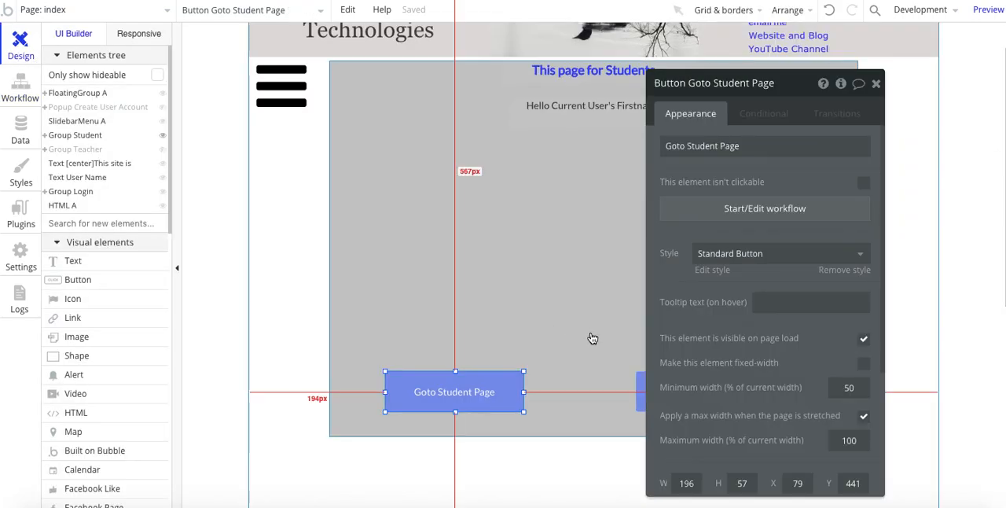
{"action": "left_click", "coordinate": [695, 389]}
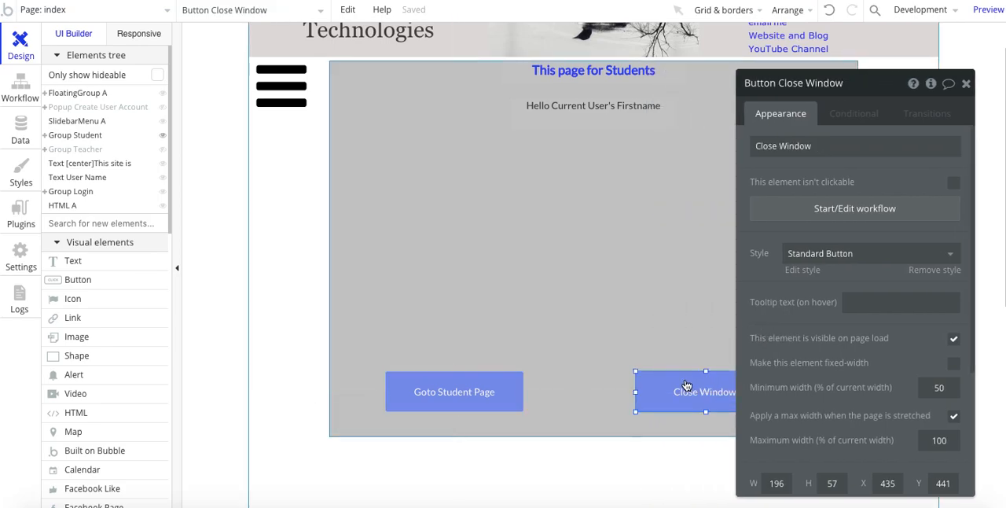
{"action": "left_click", "coordinate": [831, 208]}
{"action": "left_click", "coordinate": [119, 192]}
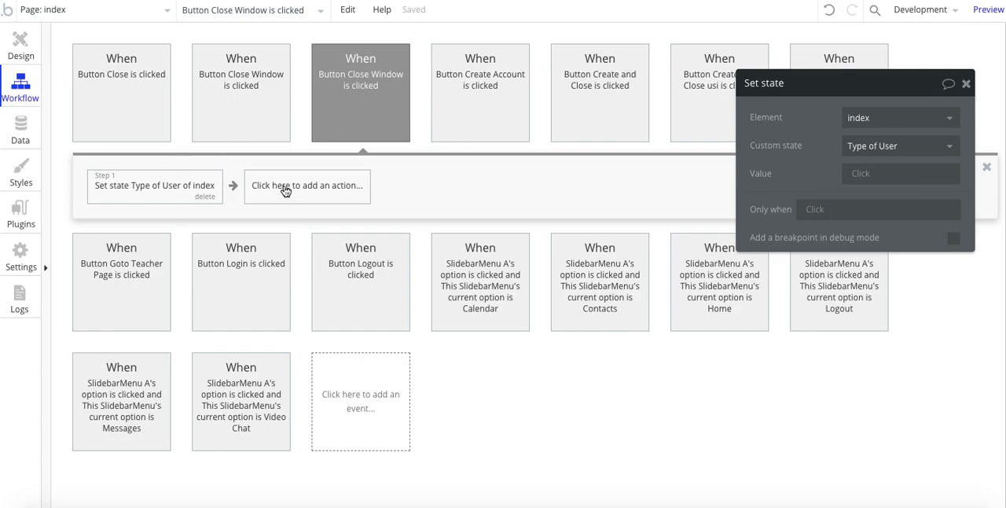
{"action": "left_click", "coordinate": [24, 48]}
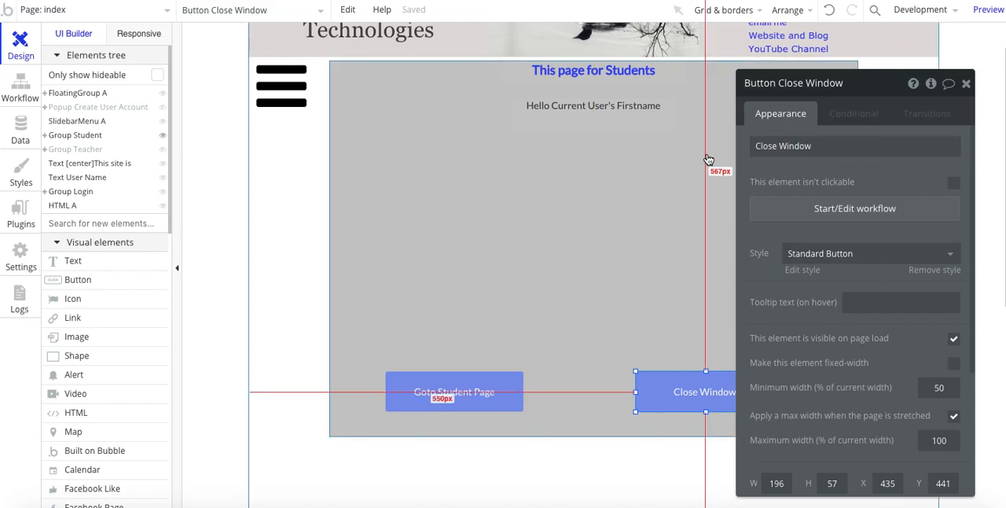
Step: Select the index page and open its element inspector to view the page's custom states
{"action": "scroll", "coordinate": [705, 161], "scroll_direction": "up", "scroll_amount": 1}
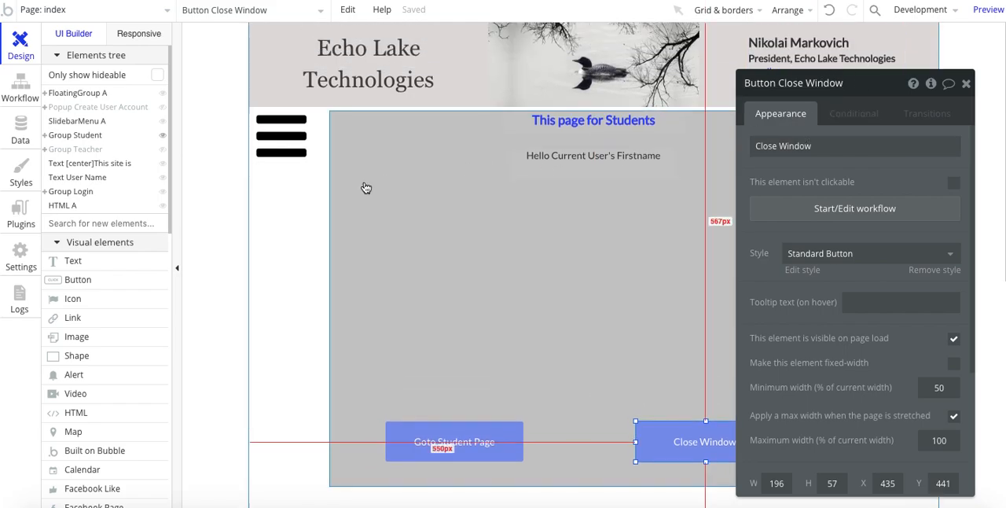
{"action": "left_click", "coordinate": [286, 214]}
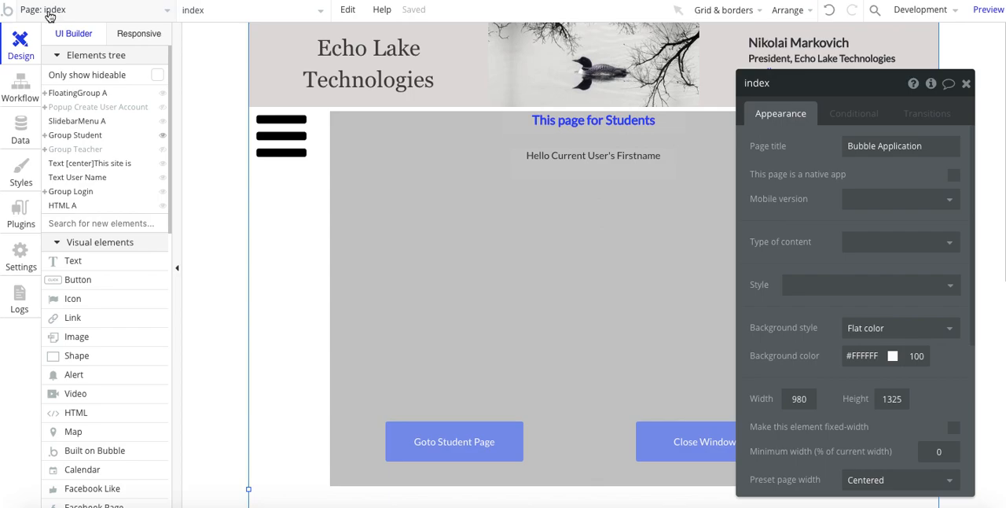
{"action": "left_click", "coordinate": [932, 86]}
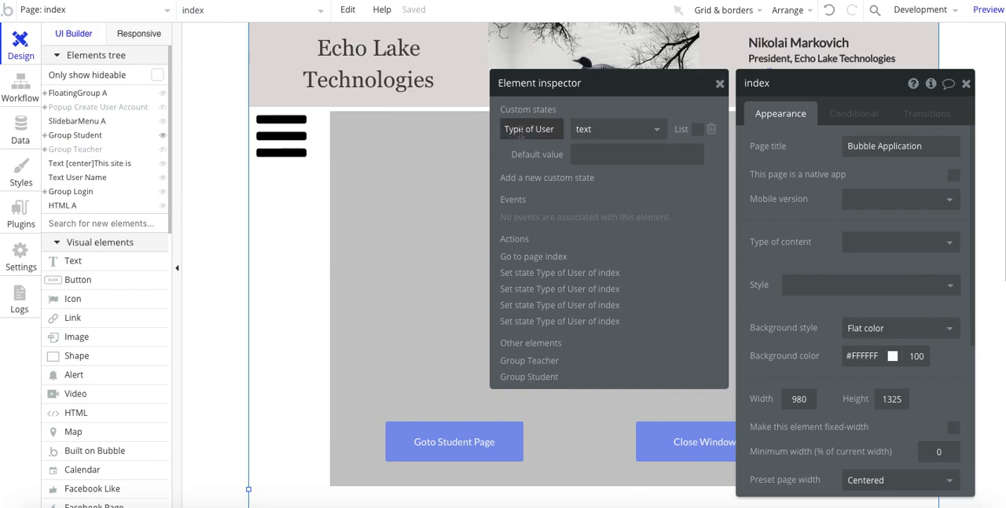
Step: Create a text custom state named Test State on the index page, and delete it again
{"action": "left_click", "coordinate": [524, 179]}
{"action": "left_click", "coordinate": [510, 105]}
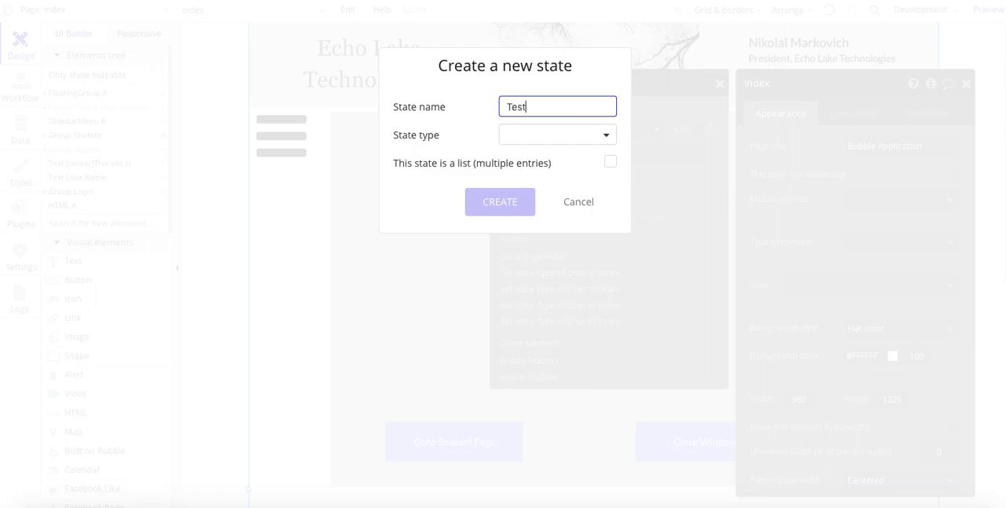
{"action": "left_click", "coordinate": [520, 136]}
{"action": "left_click", "coordinate": [512, 163]}
{"action": "left_click", "coordinate": [492, 203]}
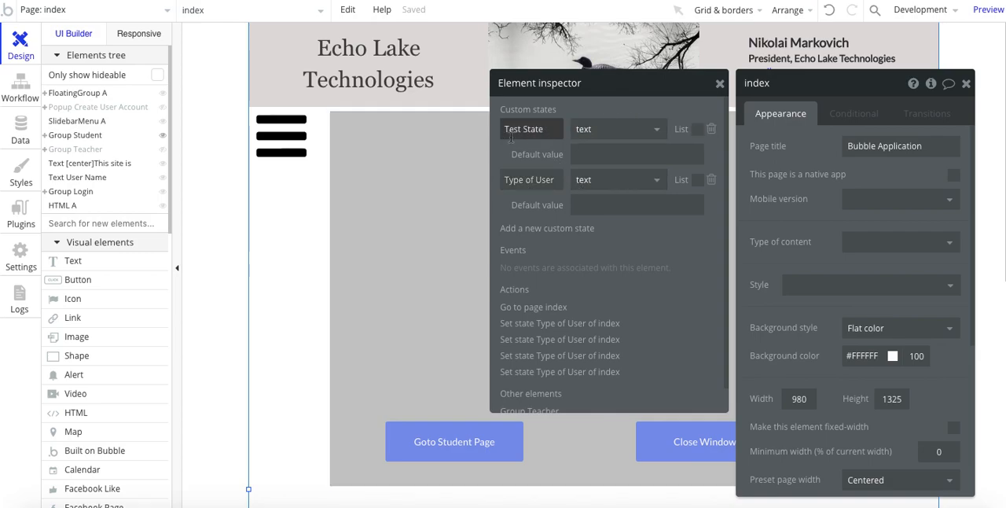
{"action": "left_click", "coordinate": [711, 130]}
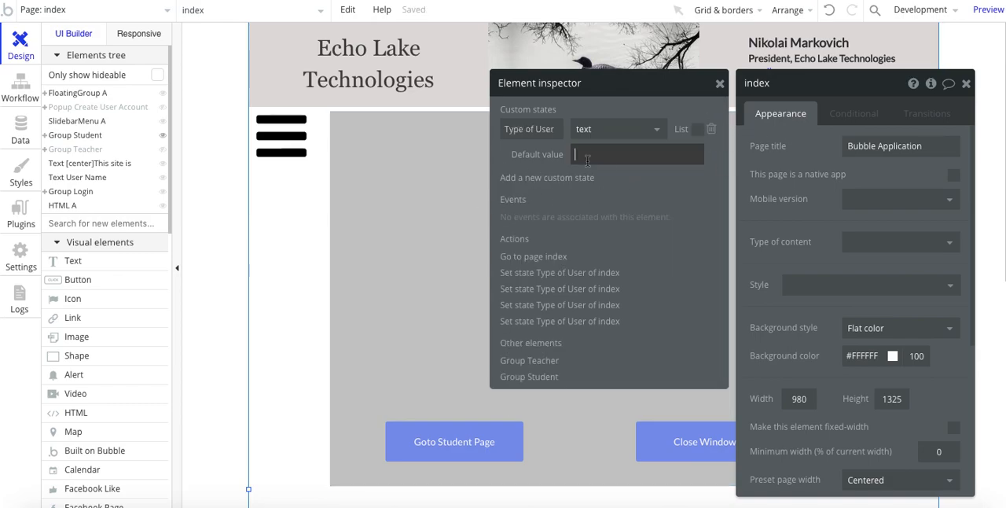
Step: Check the default value of the Type of User custom state and close the element inspector
{"action": "left_click", "coordinate": [619, 153]}
{"action": "left_click", "coordinate": [722, 85]}
{"action": "left_click", "coordinate": [723, 85]}
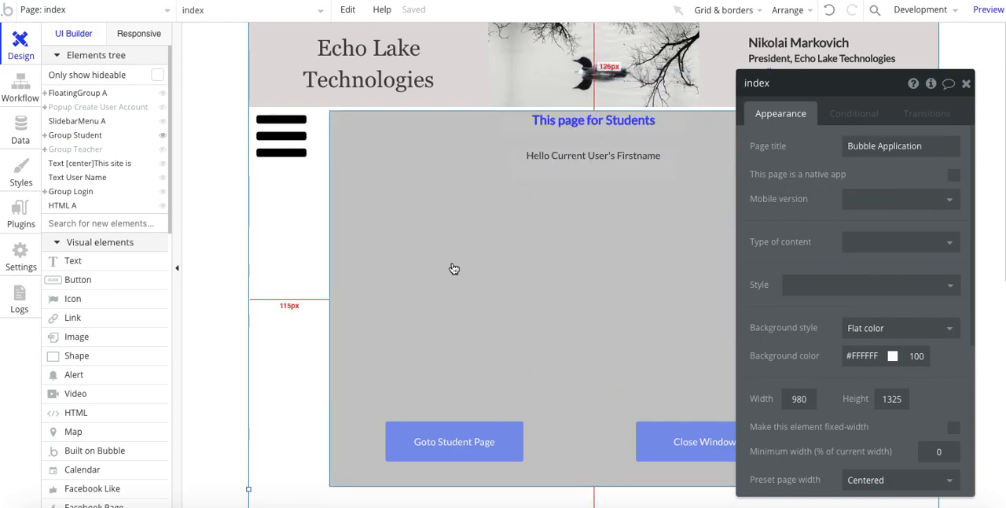
Step: In Group Student's condition on the index page's Type of User, retype the compared value with a capital S as Student
{"action": "left_click", "coordinate": [454, 264]}
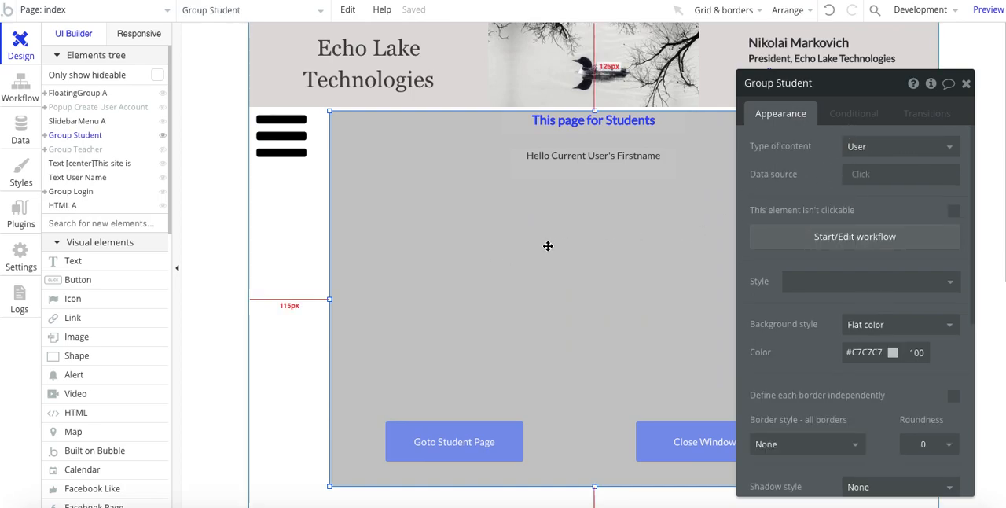
{"action": "left_click", "coordinate": [854, 113]}
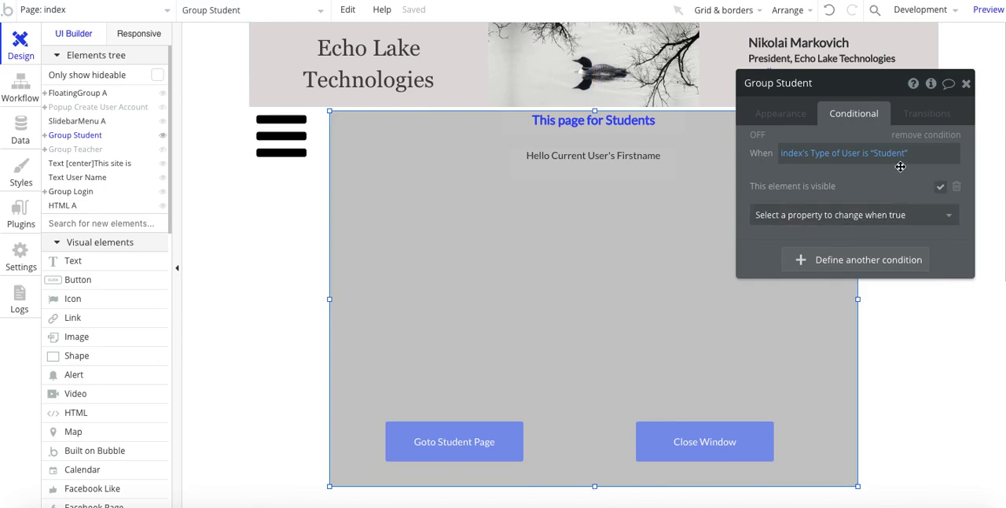
{"action": "left_click", "coordinate": [877, 157]}
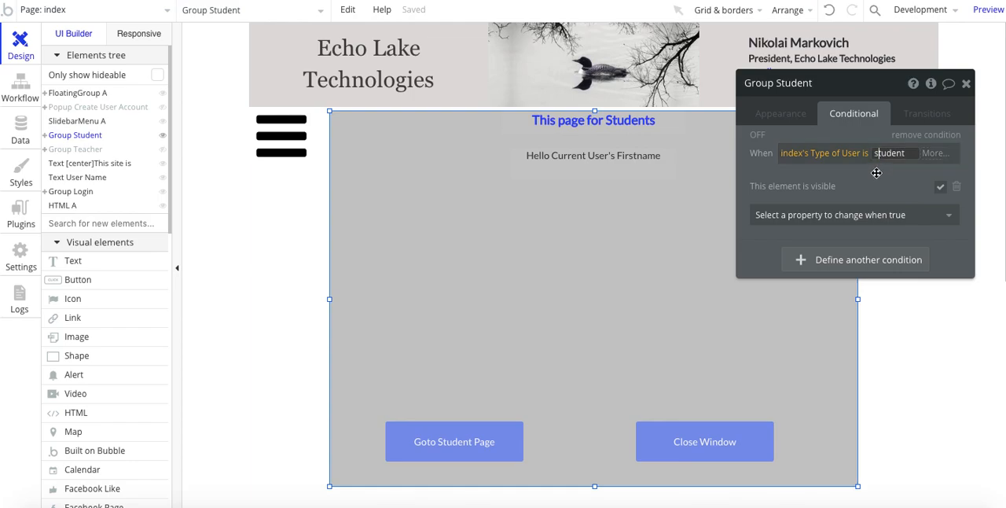
{"action": "key", "text": "BackSpace"}
{"action": "type", "text": "S"}
{"action": "left_click", "coordinate": [877, 185]}
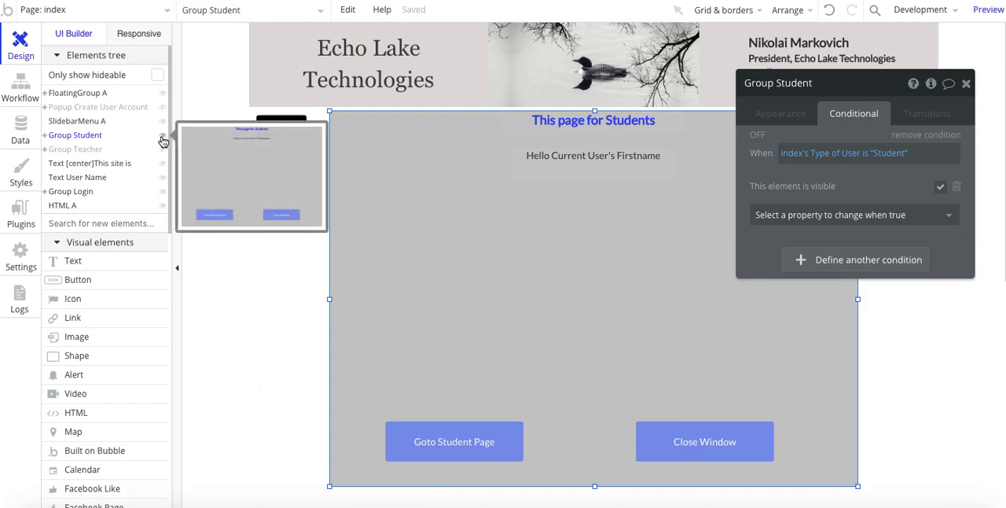
Step: Try making Group Student visible on page load, and clear that option again
{"action": "left_click", "coordinate": [775, 114]}
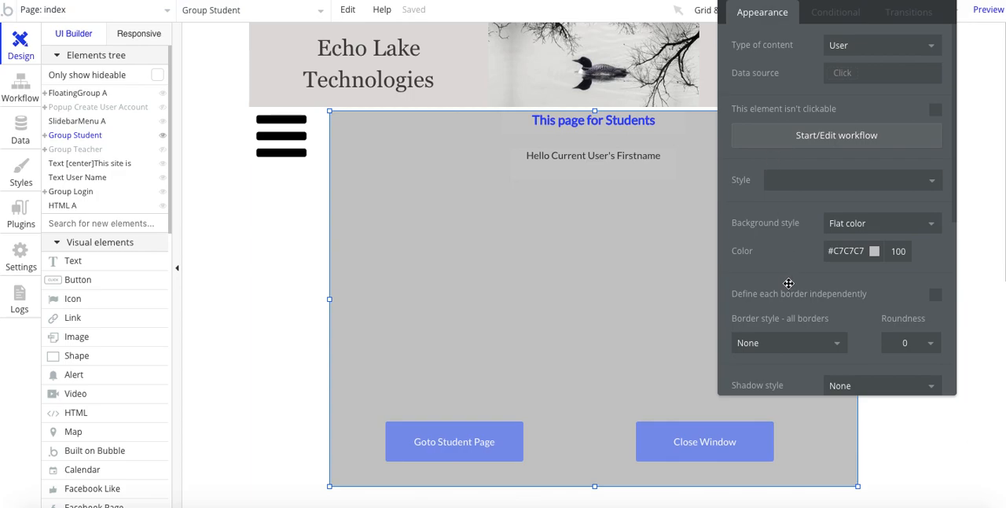
{"action": "scroll", "coordinate": [778, 212], "scroll_direction": "down", "scroll_amount": 4}
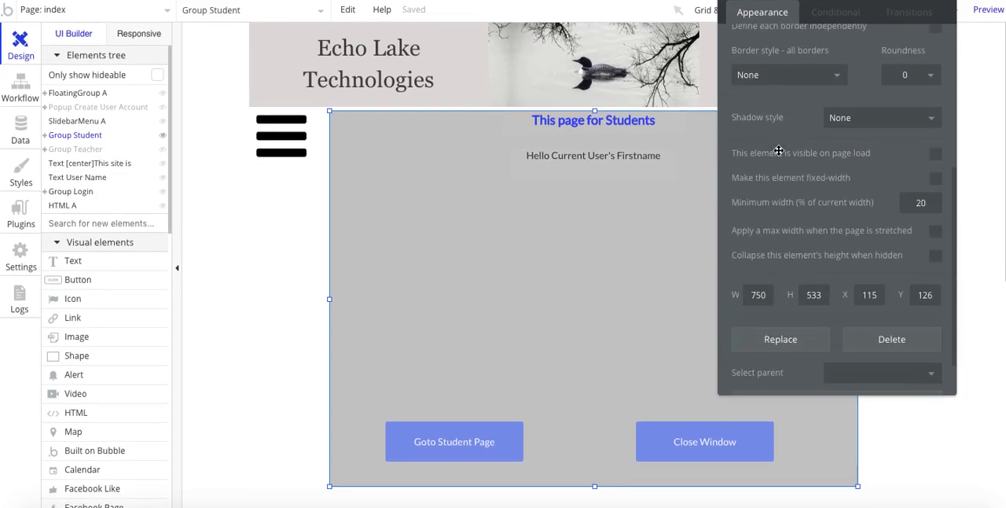
{"action": "left_click", "coordinate": [935, 155]}
{"action": "left_click", "coordinate": [935, 156]}
{"action": "left_click", "coordinate": [934, 156]}
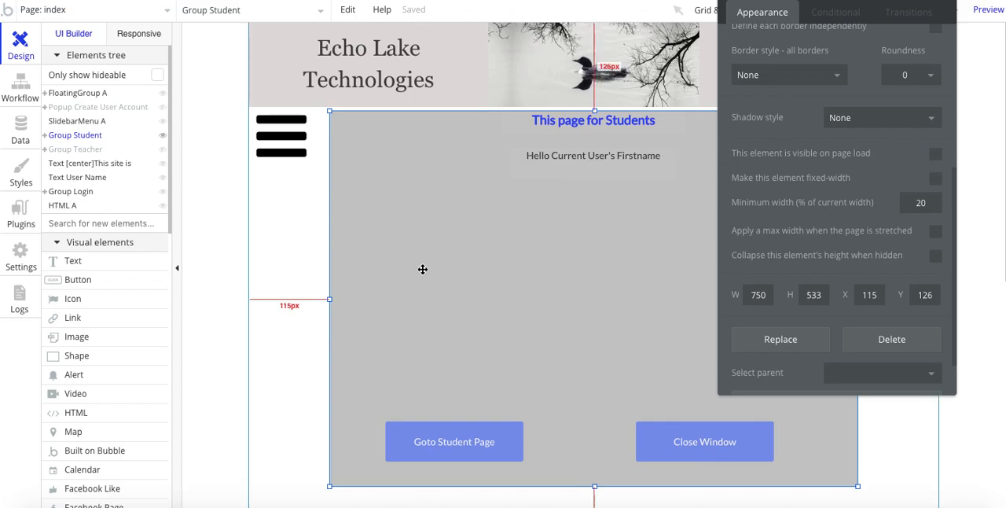
Step: Show Group Teacher and hide Group Student in the editor, and move the property editor to another spot
{"action": "left_click", "coordinate": [84, 152]}
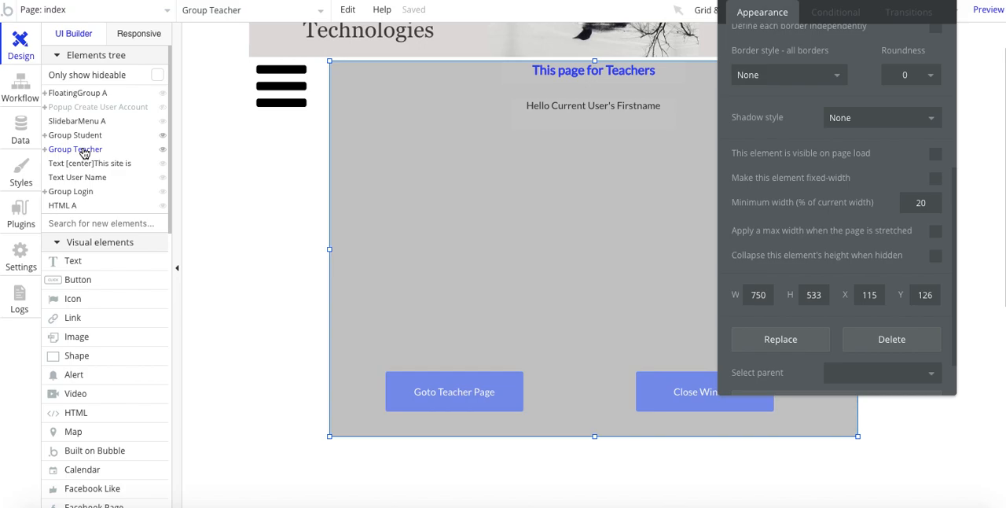
{"action": "left_click", "coordinate": [163, 135]}
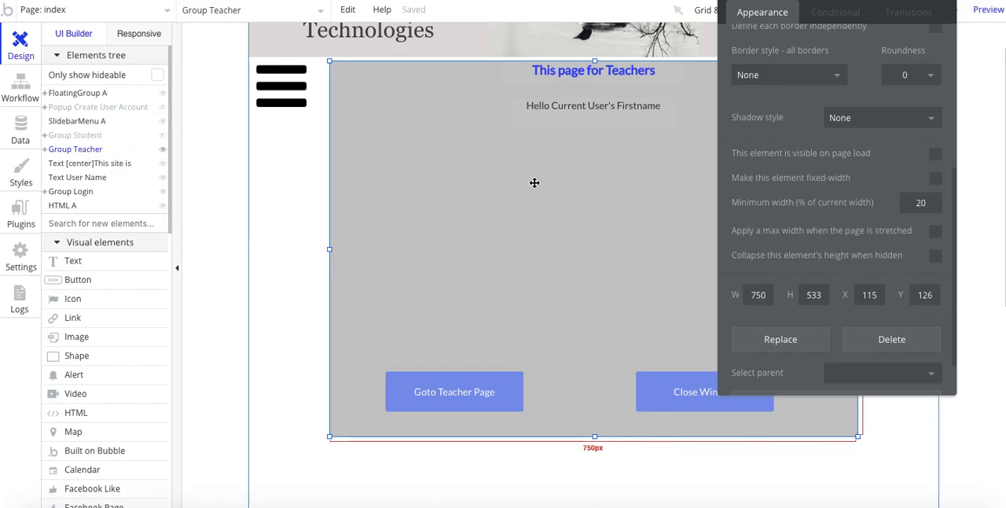
{"action": "left_click_drag", "start_coordinate": [782, 220], "coordinate": [400, 367]}
Step: Toggle the editor visibility of Group Teacher and Group Student to compare the overlapping groups, ending with Group Teacher shown
{"action": "left_click", "coordinate": [163, 150]}
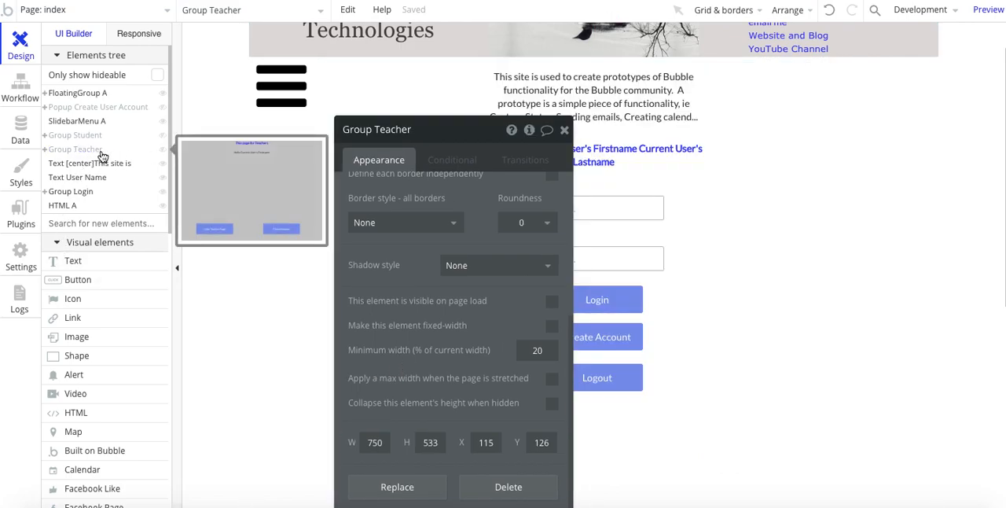
{"action": "left_click", "coordinate": [163, 149]}
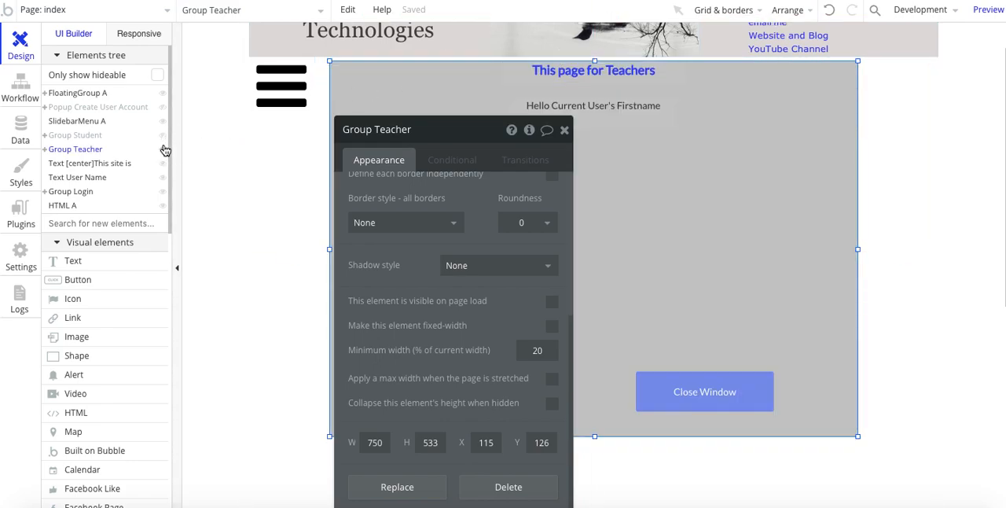
{"action": "left_click", "coordinate": [162, 149]}
{"action": "left_click", "coordinate": [163, 135]}
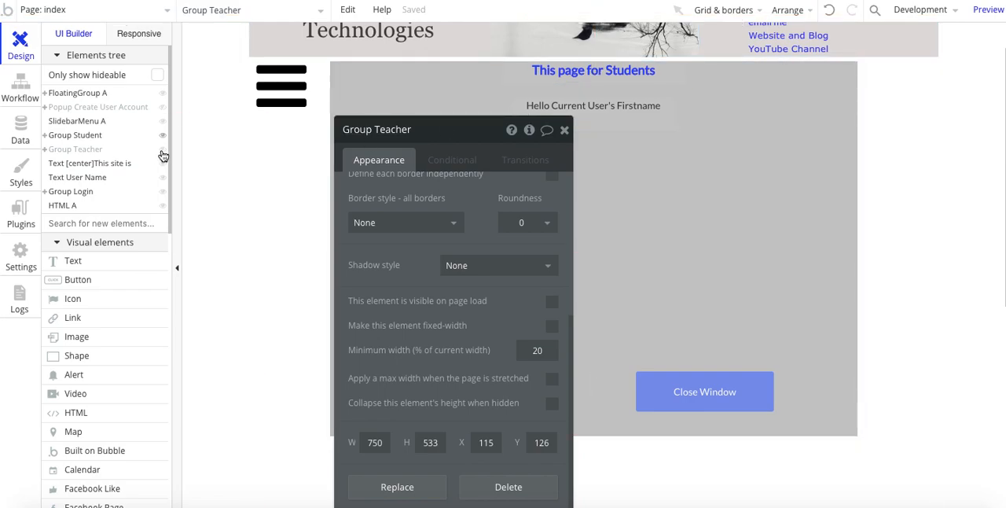
{"action": "left_click", "coordinate": [162, 135]}
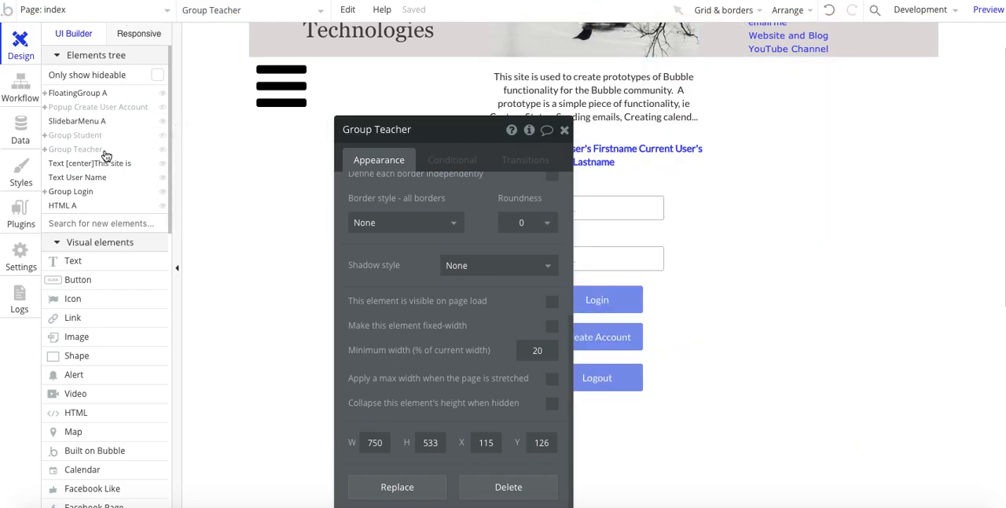
{"action": "left_click", "coordinate": [163, 150]}
Step: Move the property editor off Group Teacher's buttons and view the group's visibility condition
{"action": "left_click_drag", "start_coordinate": [409, 294], "coordinate": [758, 246]}
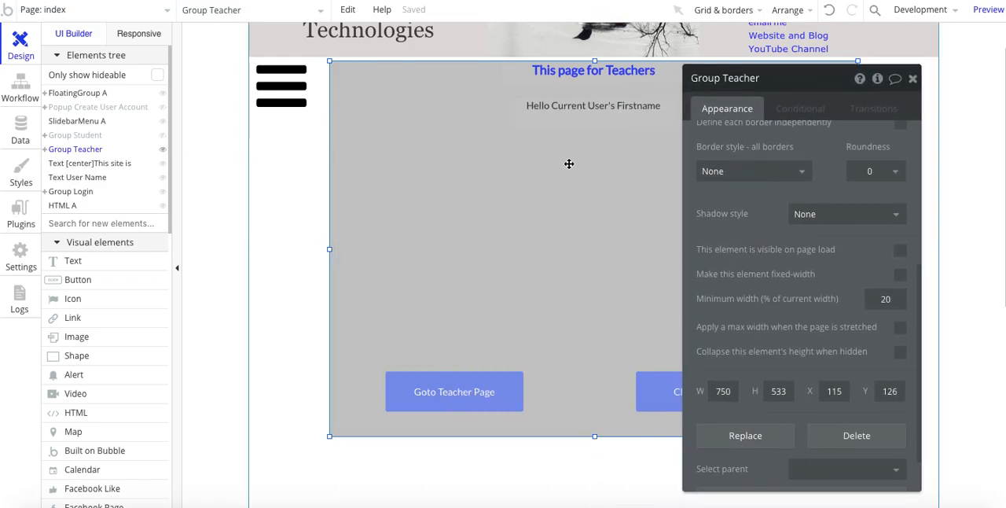
{"action": "left_click", "coordinate": [798, 110]}
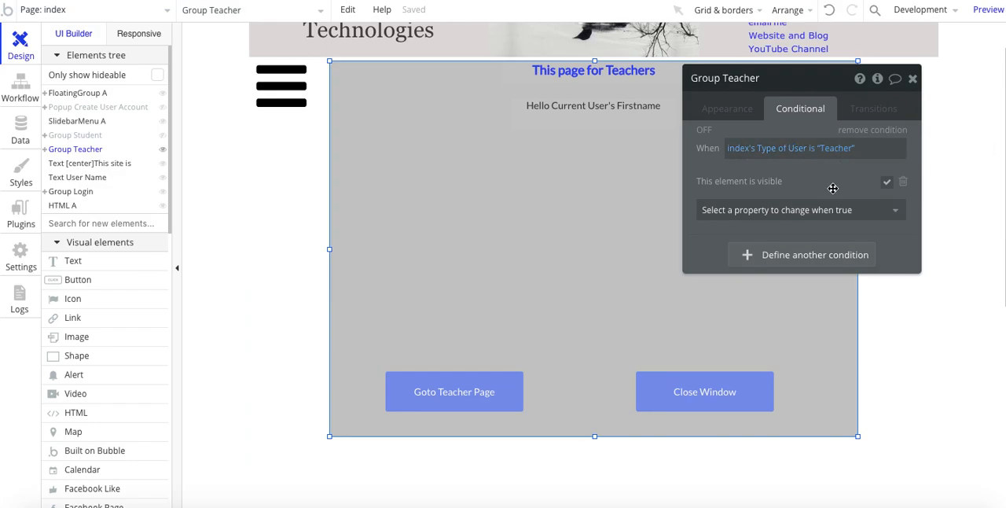
Step: Open the Goto Teacher Page button's workflow, view its Go to page teacher action, and return to the page design
{"action": "left_click", "coordinate": [426, 393]}
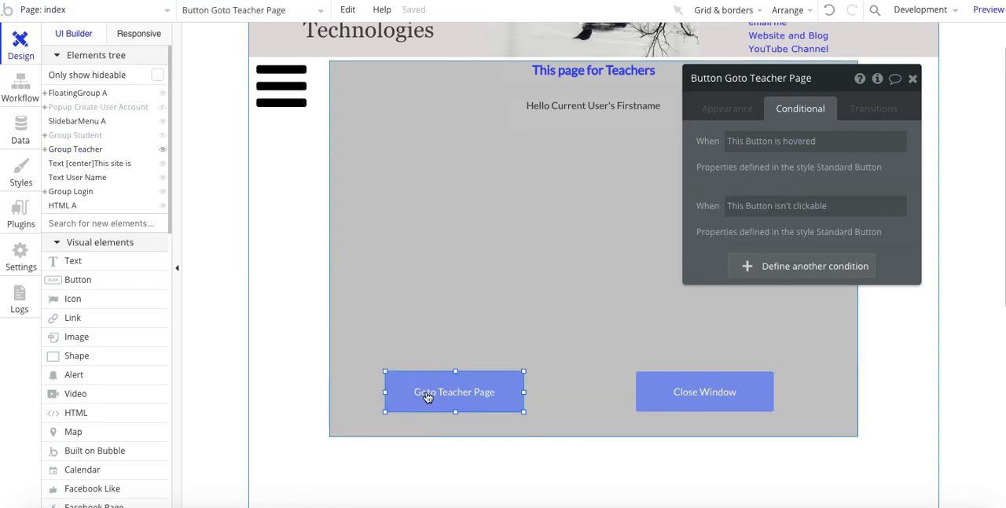
{"action": "left_click", "coordinate": [723, 110]}
{"action": "left_click", "coordinate": [719, 204]}
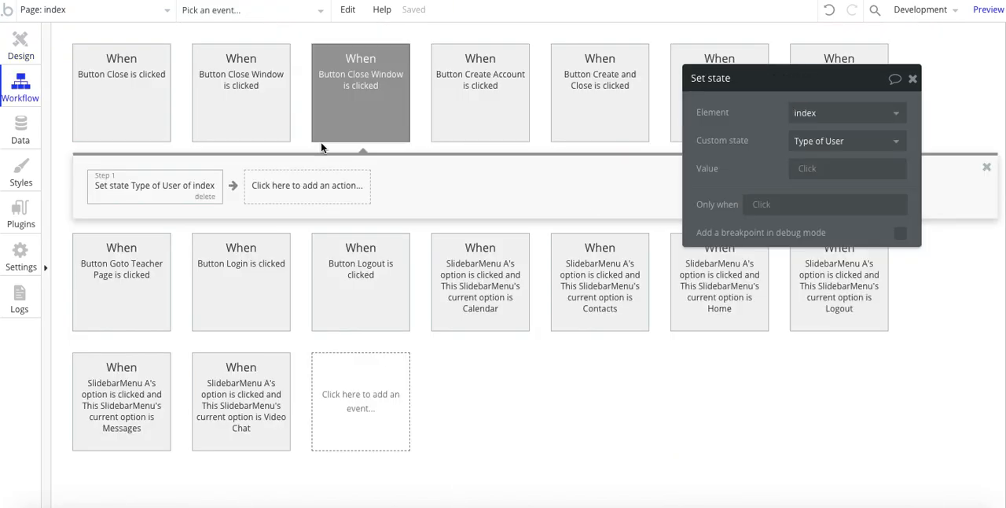
{"action": "left_click", "coordinate": [122, 315]}
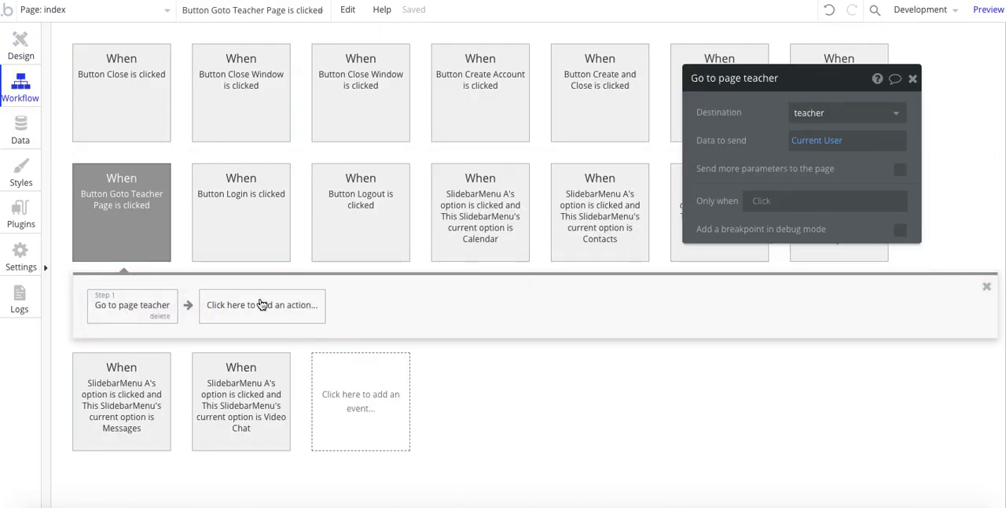
{"action": "left_click", "coordinate": [14, 43]}
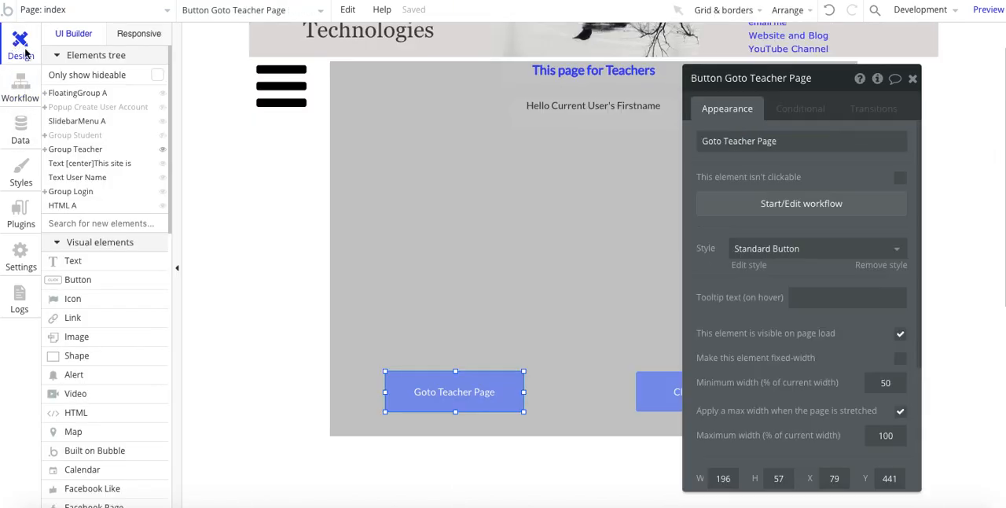
Step: Open the workflow of Group Teacher's Close Window button, view its Set state action, and return to the page design
{"action": "left_click", "coordinate": [668, 387]}
{"action": "left_click", "coordinate": [775, 202]}
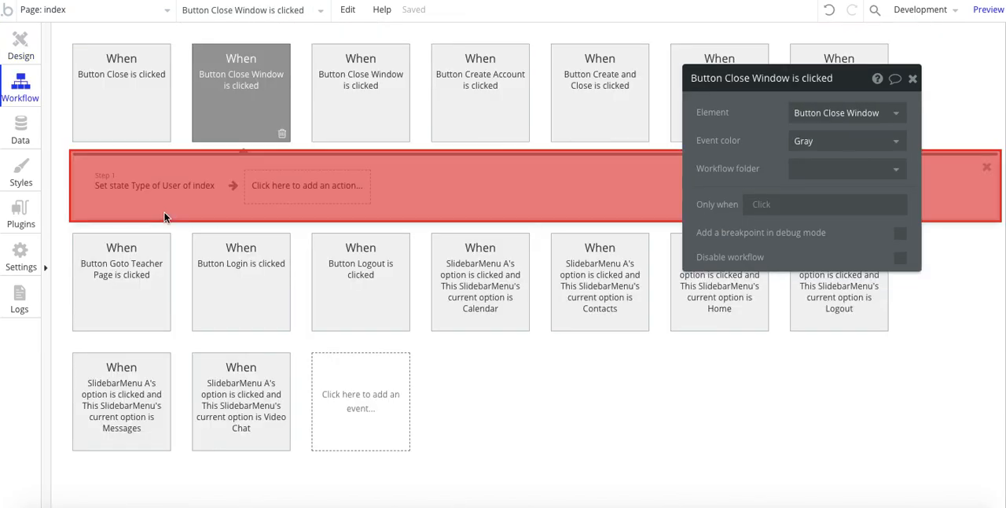
{"action": "left_click", "coordinate": [131, 199]}
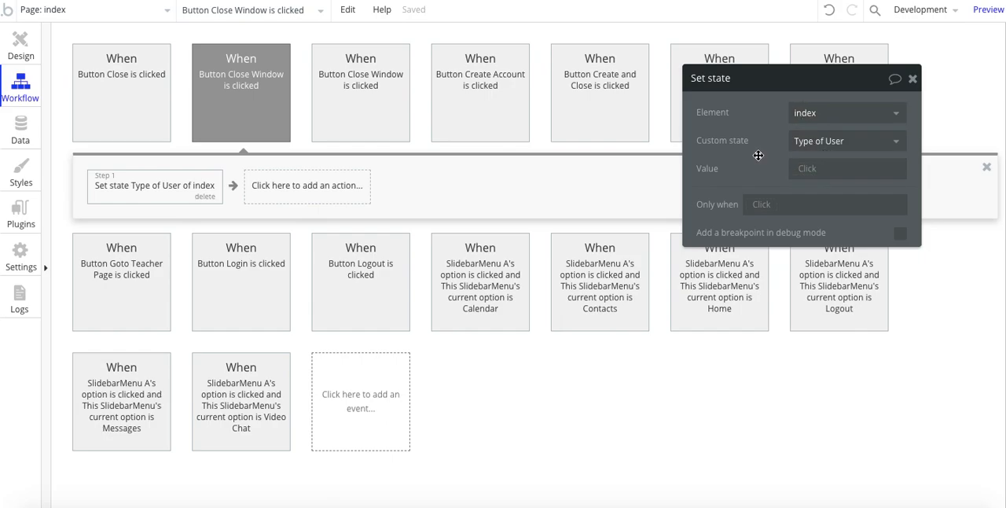
{"action": "left_click", "coordinate": [18, 47]}
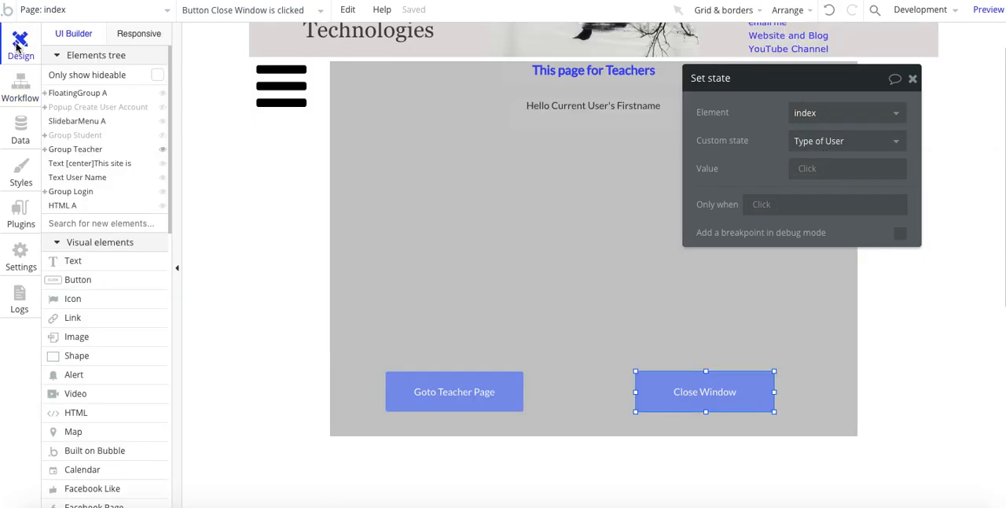
Step: Move the property editor clear of the Close Window button and inspect Group Teacher and that button
{"action": "left_click_drag", "start_coordinate": [704, 363], "coordinate": [758, 363]}
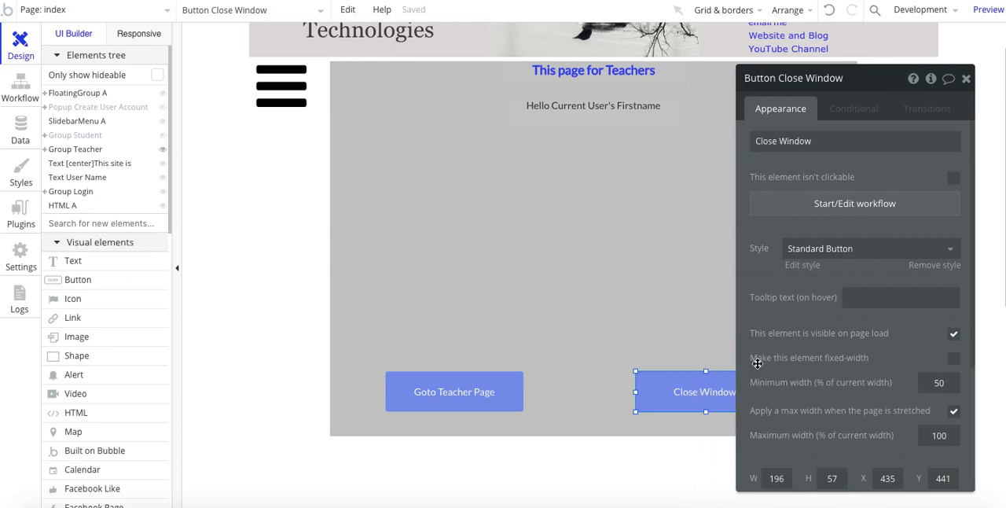
{"action": "left_click", "coordinate": [602, 276]}
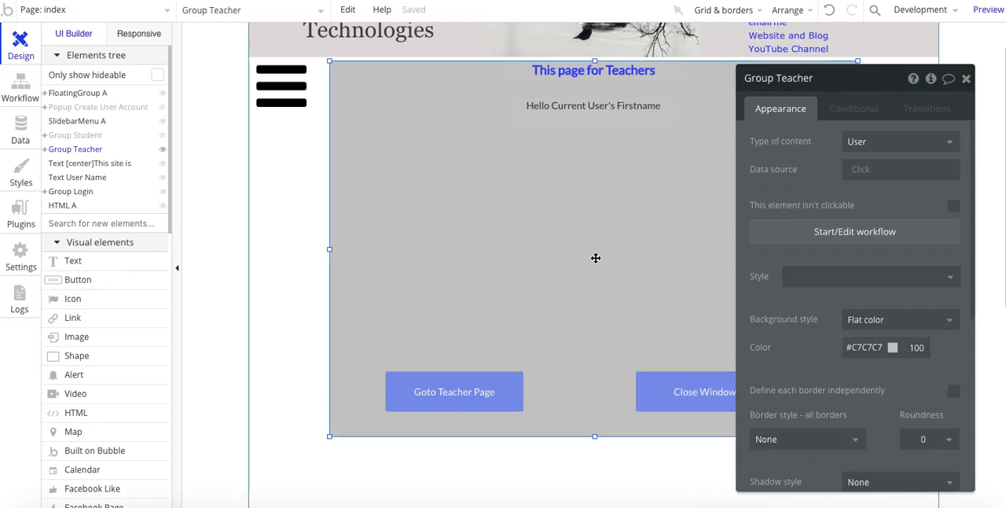
{"action": "left_click", "coordinate": [684, 389]}
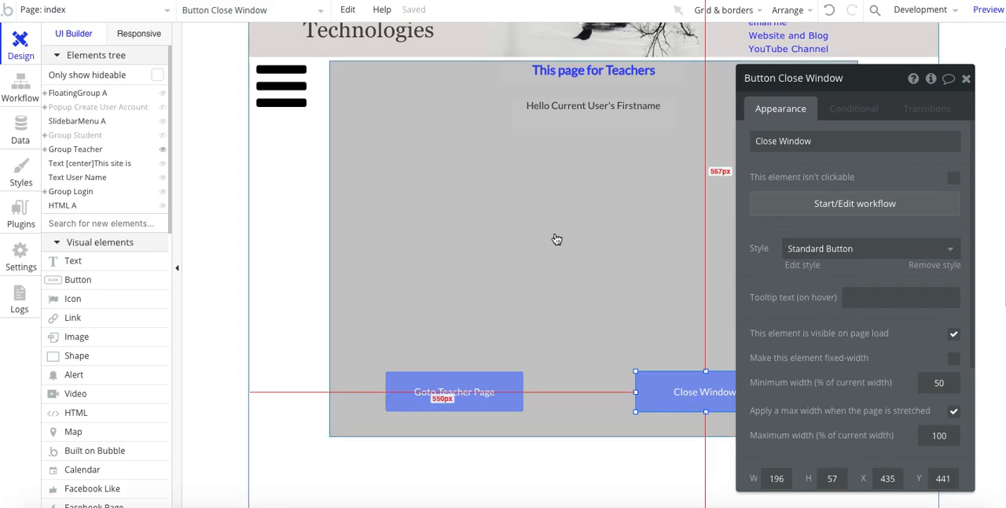
{"action": "left_click", "coordinate": [445, 215]}
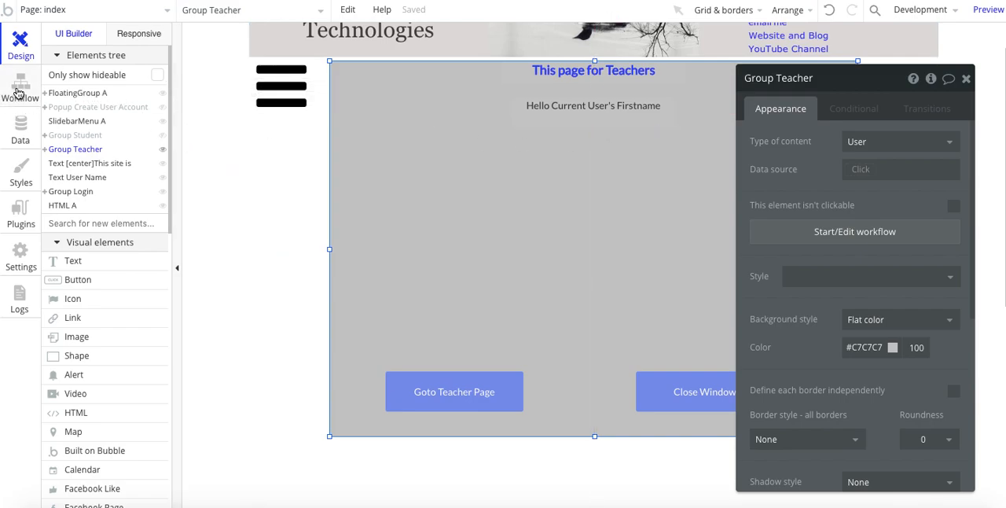
Step: Show Popup Create User Account in the page design and open the workflow of its Create and Close using Groups button
{"action": "left_click", "coordinate": [98, 109]}
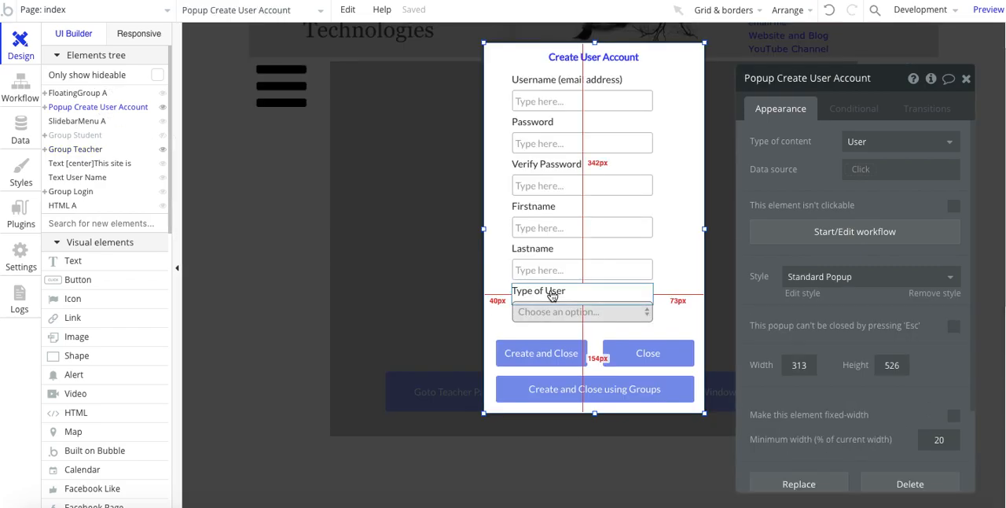
{"action": "left_click", "coordinate": [532, 360]}
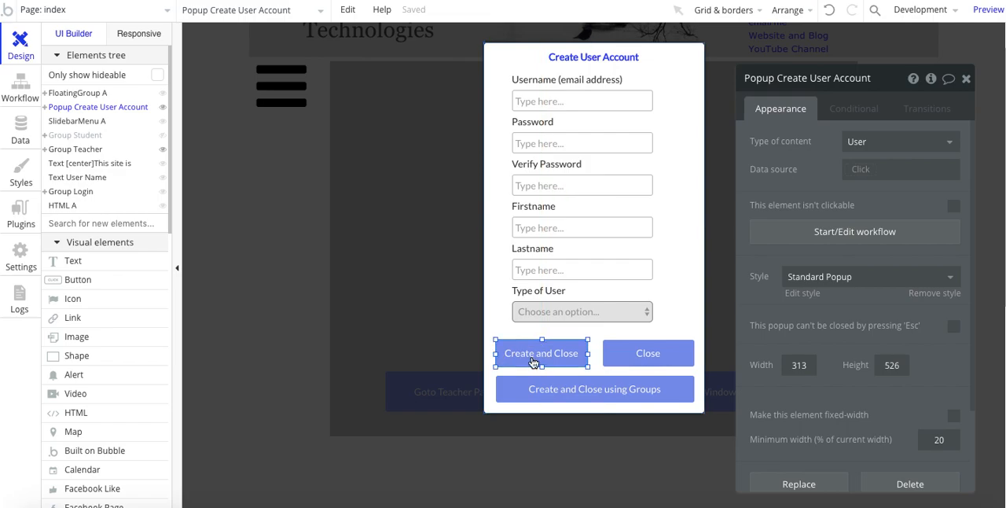
{"action": "left_click", "coordinate": [538, 396]}
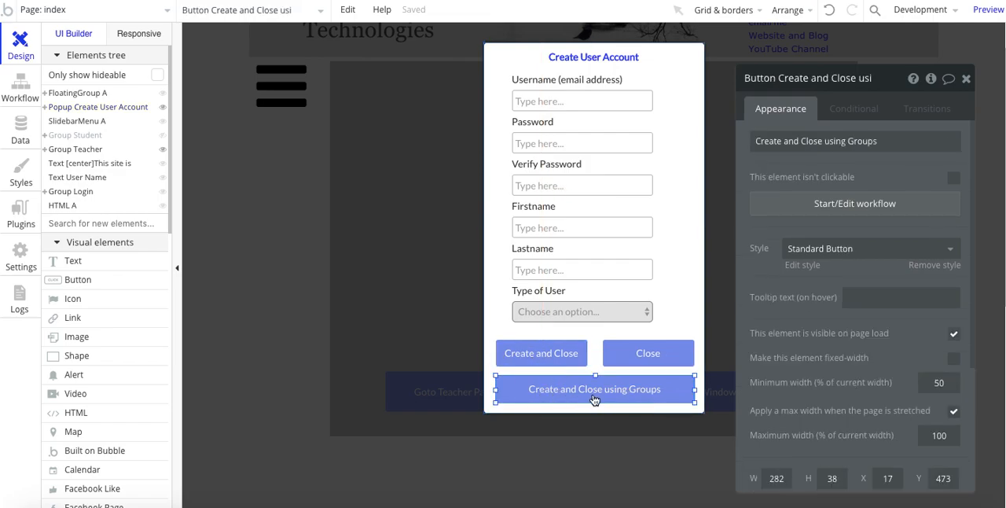
{"action": "left_click", "coordinate": [622, 395]}
{"action": "left_click", "coordinate": [816, 205]}
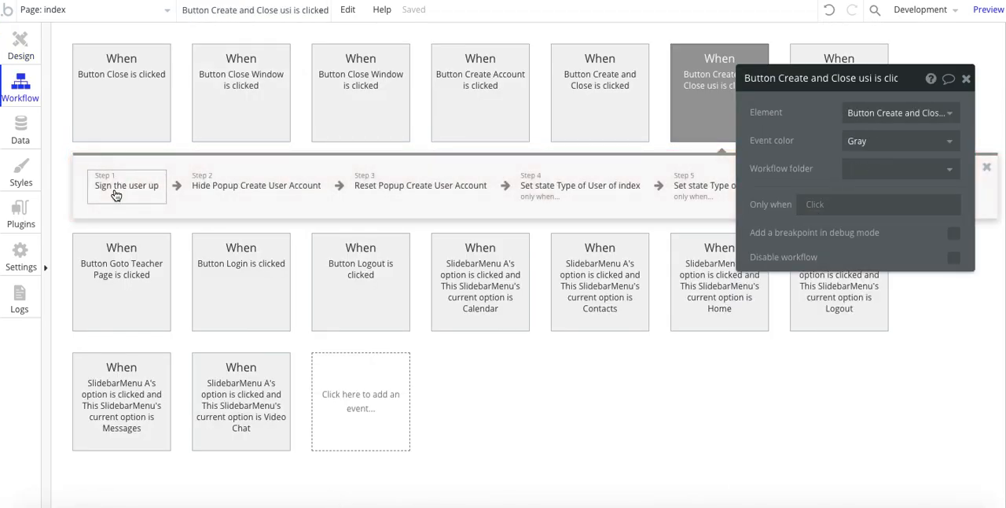
Step: Review the first four actions of the Create and Close using Groups workflow, moving the property editor clear of the action row
{"action": "left_click", "coordinate": [118, 187]}
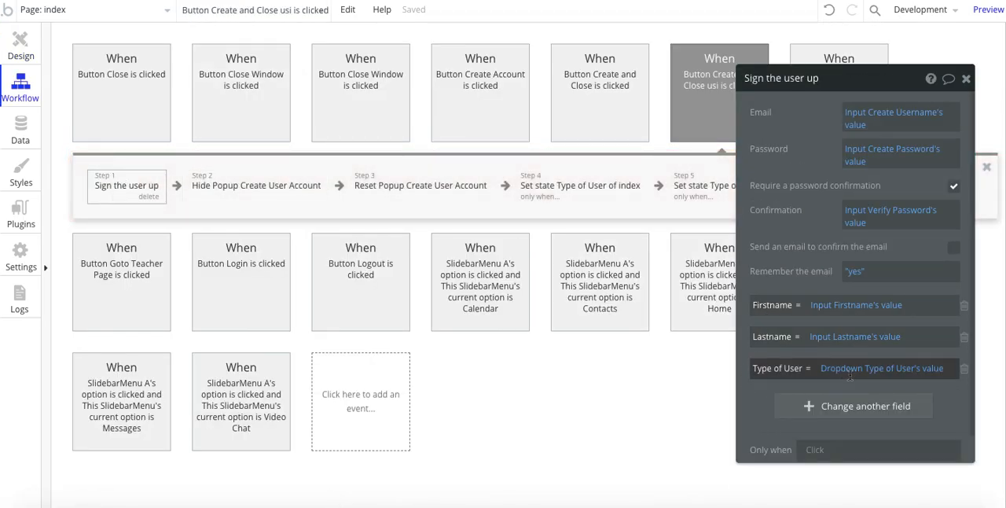
{"action": "left_click", "coordinate": [264, 188]}
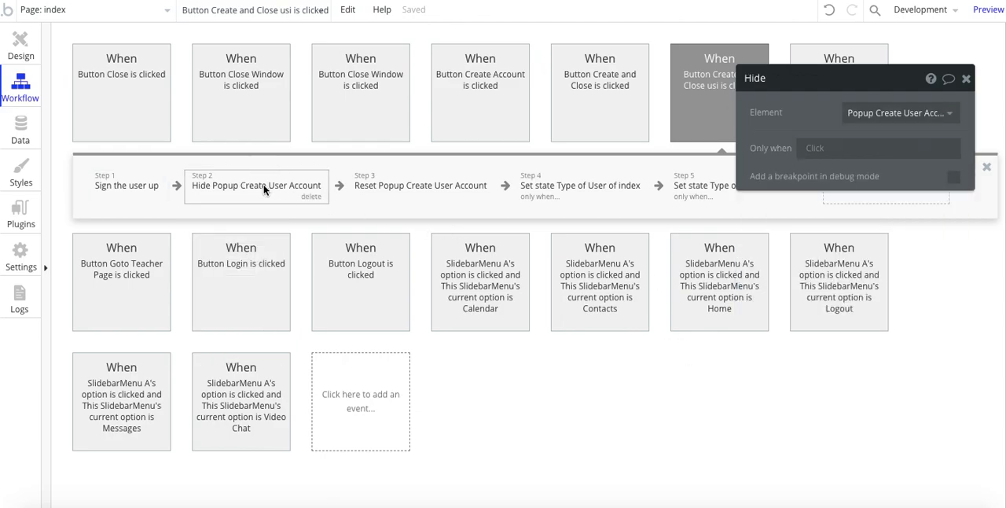
{"action": "left_click", "coordinate": [415, 185]}
{"action": "left_click", "coordinate": [555, 191]}
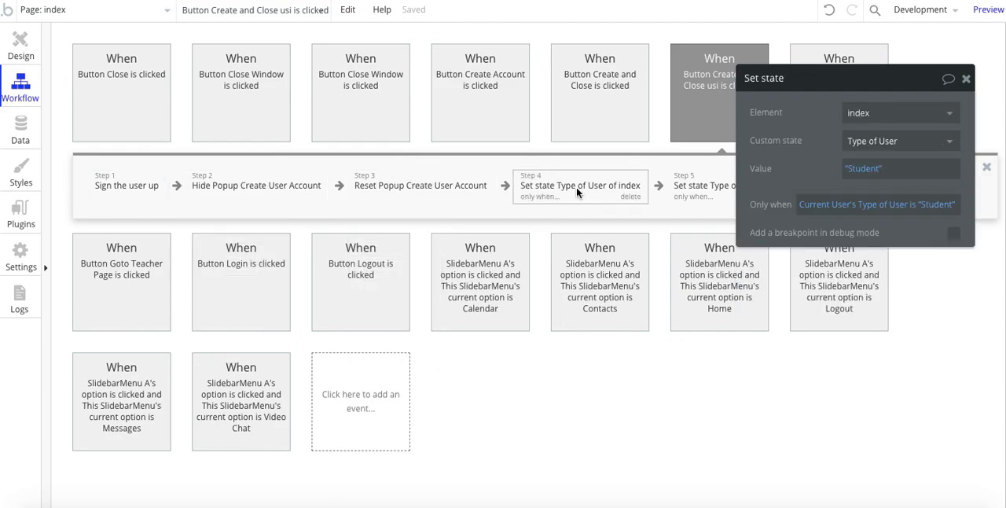
{"action": "left_click_drag", "start_coordinate": [796, 182], "coordinate": [598, 293]}
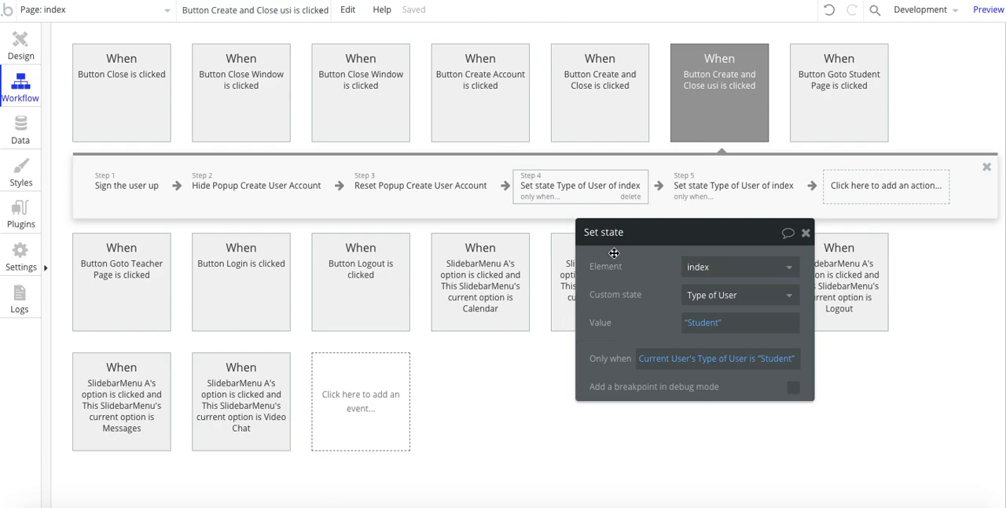
Step: Add a trial Set state action for index's Type of User custom state to the workflow and delete it again
{"action": "left_click", "coordinate": [864, 191]}
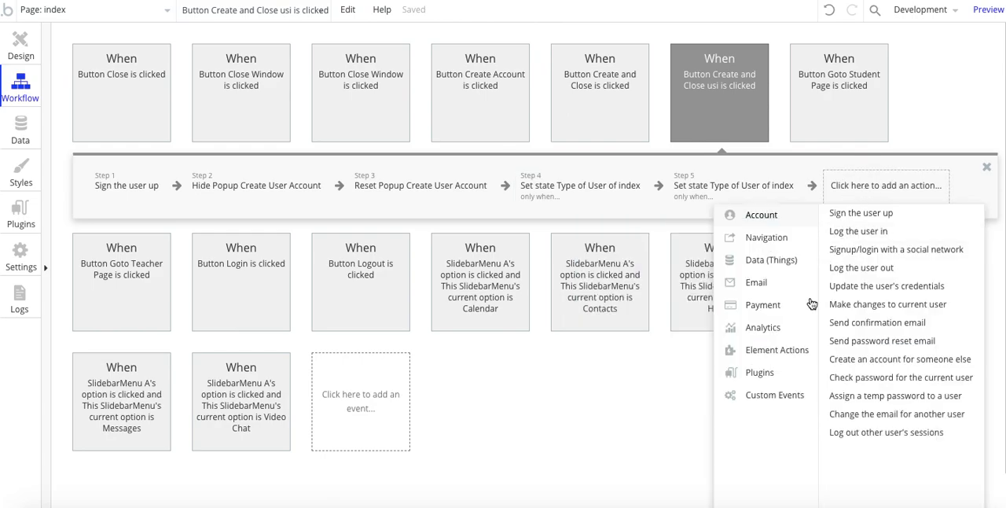
{"action": "mouse_move", "coordinate": [779, 356]}
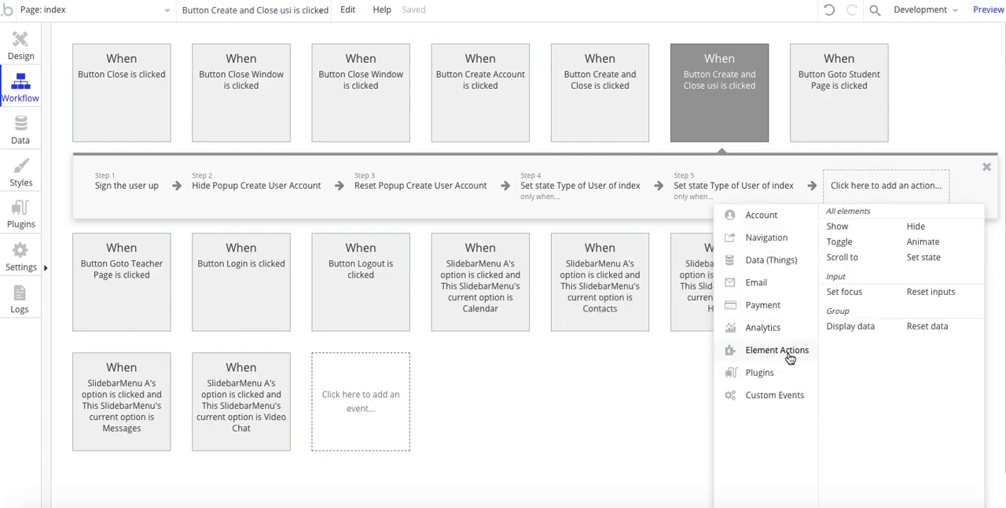
{"action": "left_click", "coordinate": [932, 254]}
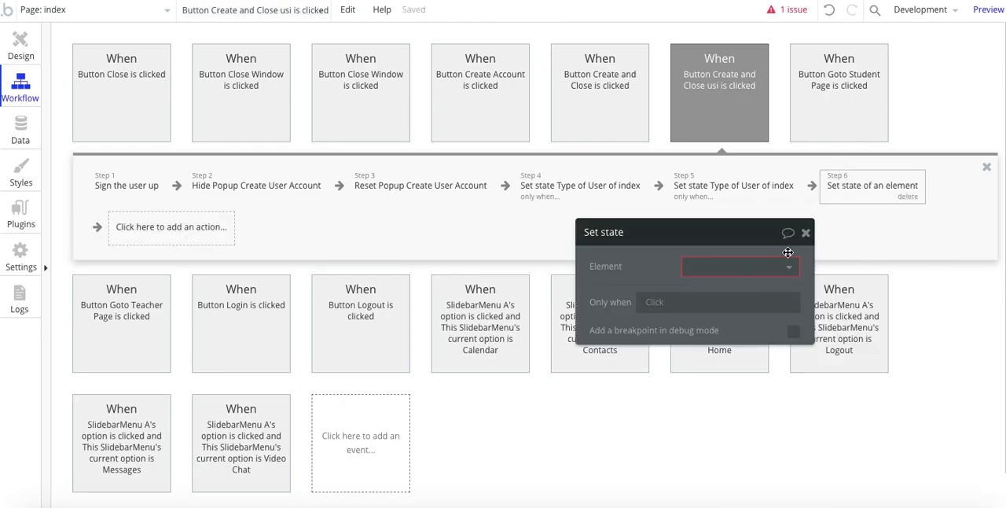
{"action": "left_click", "coordinate": [725, 268]}
{"action": "left_click", "coordinate": [692, 290]}
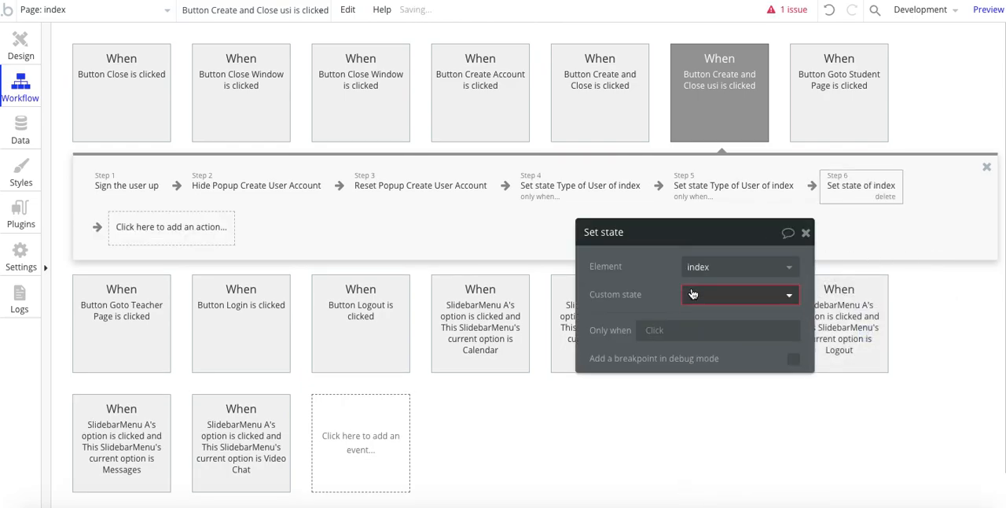
{"action": "left_click", "coordinate": [692, 294]}
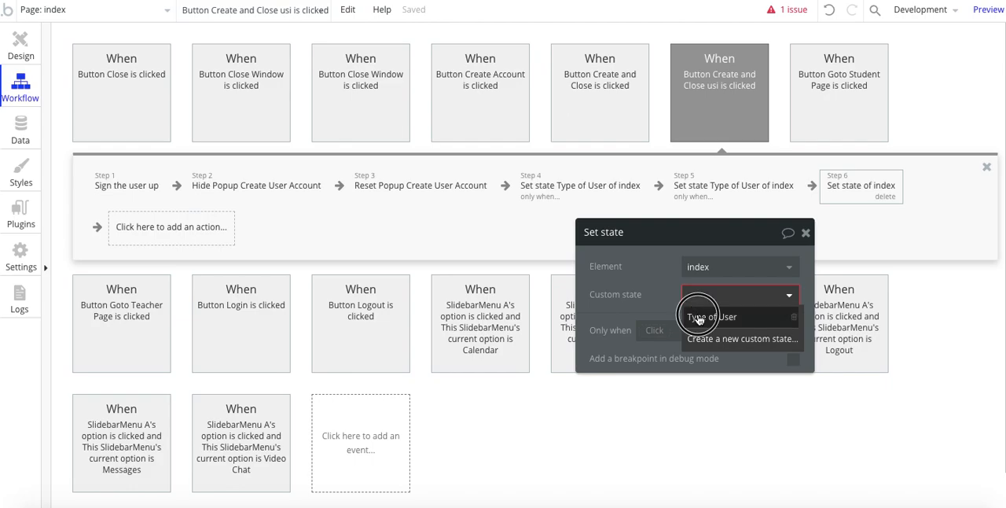
{"action": "left_click", "coordinate": [698, 316]}
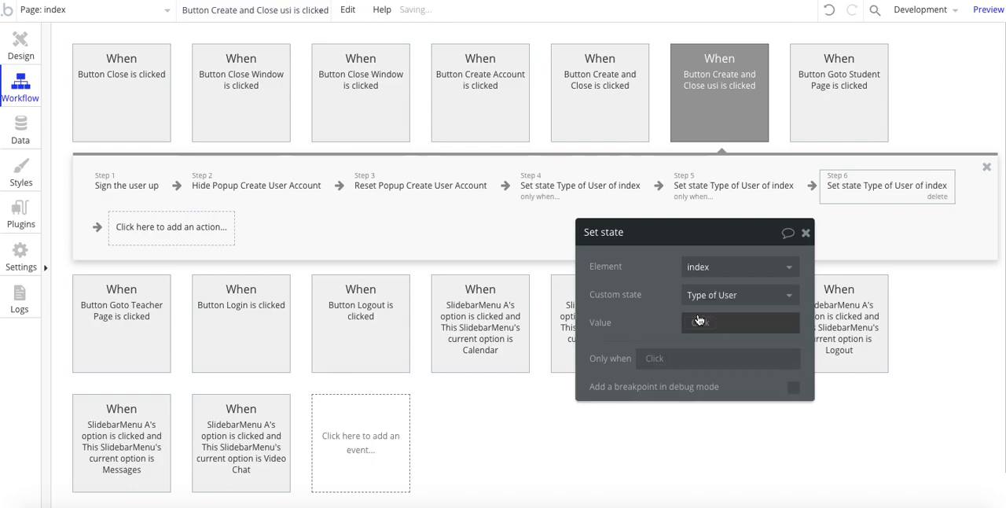
{"action": "left_click", "coordinate": [805, 233]}
{"action": "left_click", "coordinate": [937, 196]}
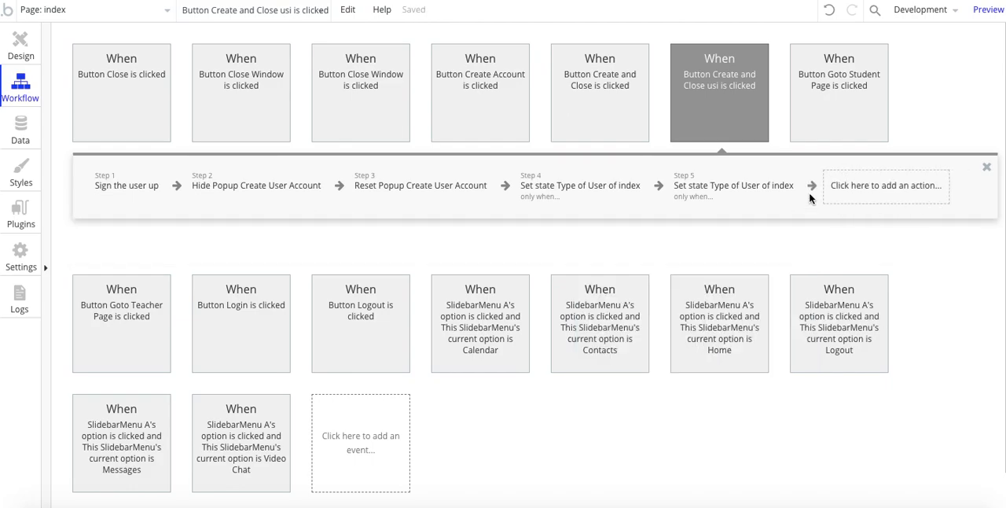
Step: Examine the value and condition of the workflow's student and teacher Set state actions
{"action": "left_click", "coordinate": [592, 187]}
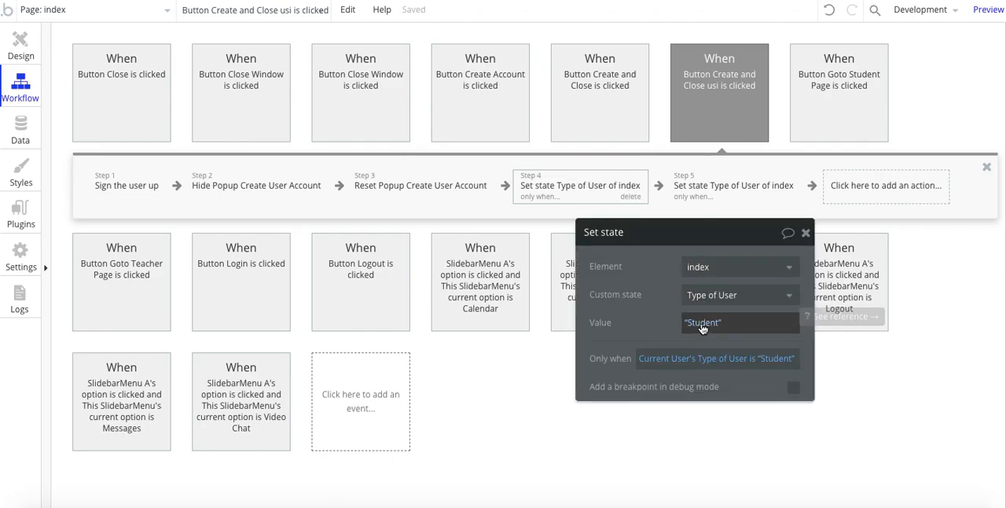
{"action": "left_click_drag", "start_coordinate": [650, 319], "coordinate": [645, 311]}
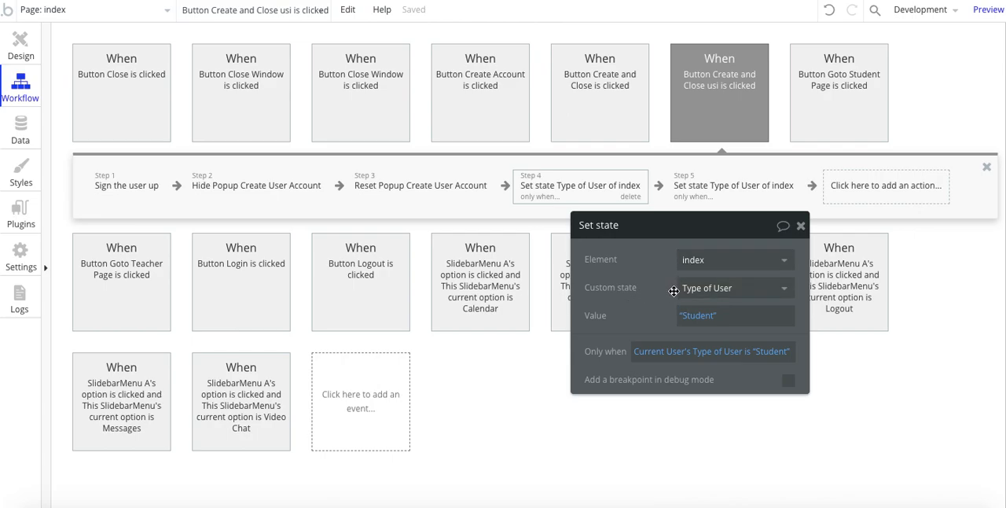
{"action": "left_click", "coordinate": [703, 185]}
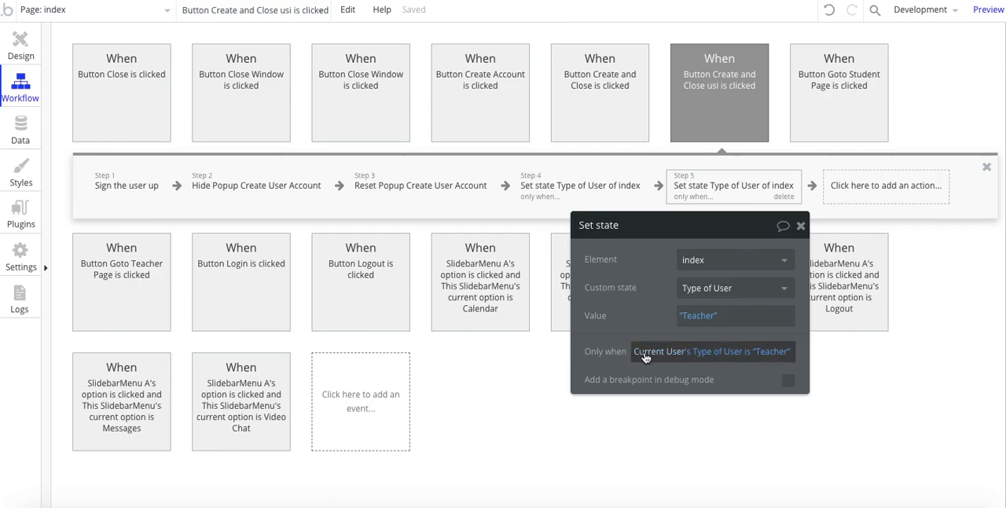
Step: Set the event color of the Create and Close using Groups button's workflow to Blue
{"action": "left_click", "coordinate": [19, 49]}
{"action": "left_click", "coordinate": [20, 87]}
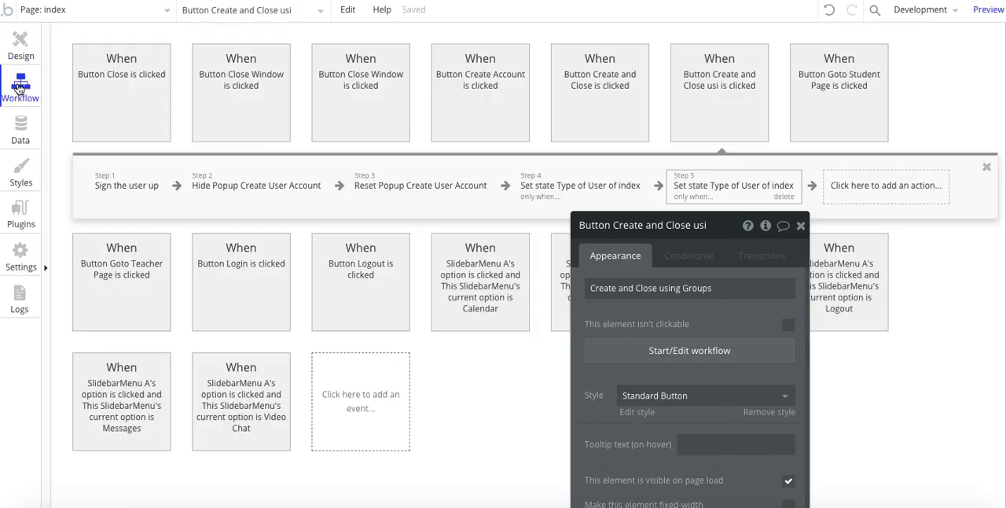
{"action": "left_click", "coordinate": [704, 122]}
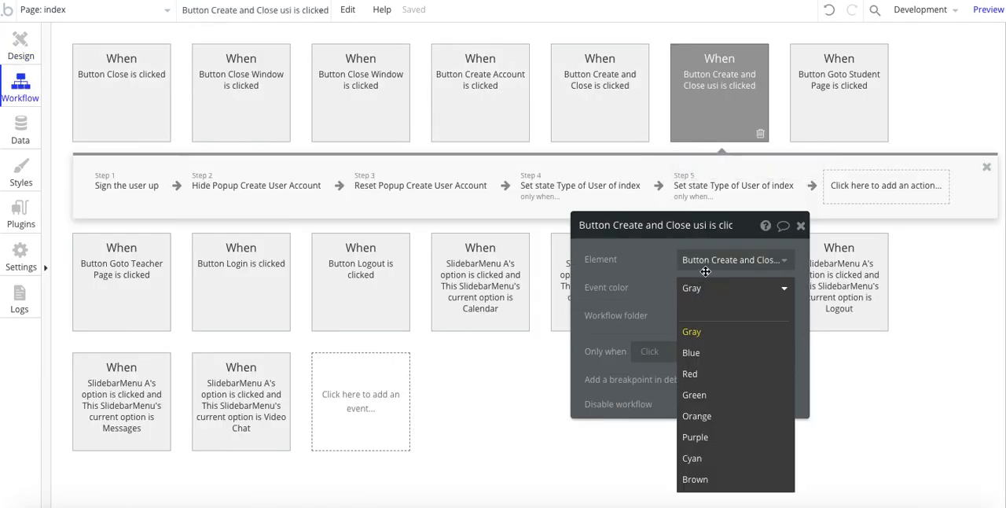
{"action": "left_click", "coordinate": [702, 116]}
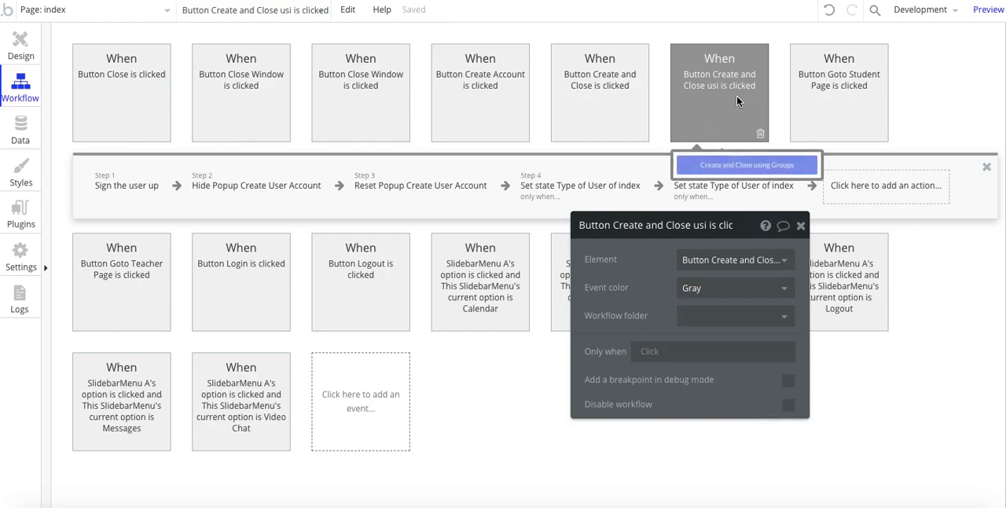
{"action": "left_click", "coordinate": [696, 289]}
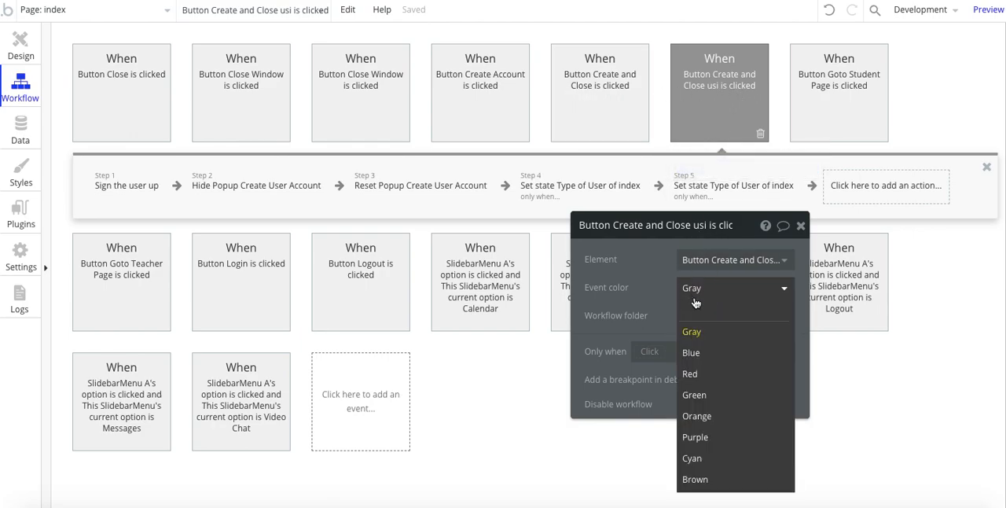
{"action": "left_click", "coordinate": [692, 352]}
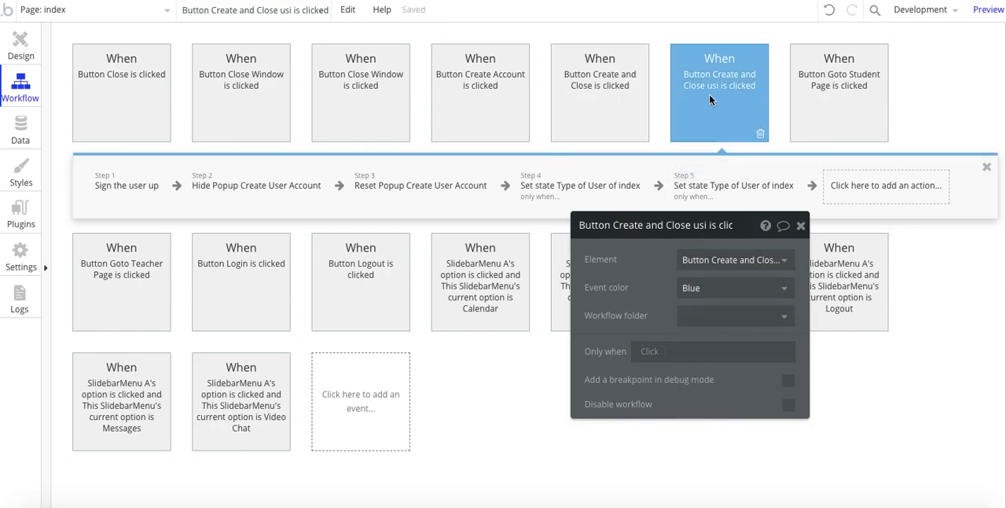
Step: Open the workflow of the popup's Create and Close button and set its event color to Red
{"action": "left_click", "coordinate": [19, 60]}
{"action": "left_click", "coordinate": [539, 355]}
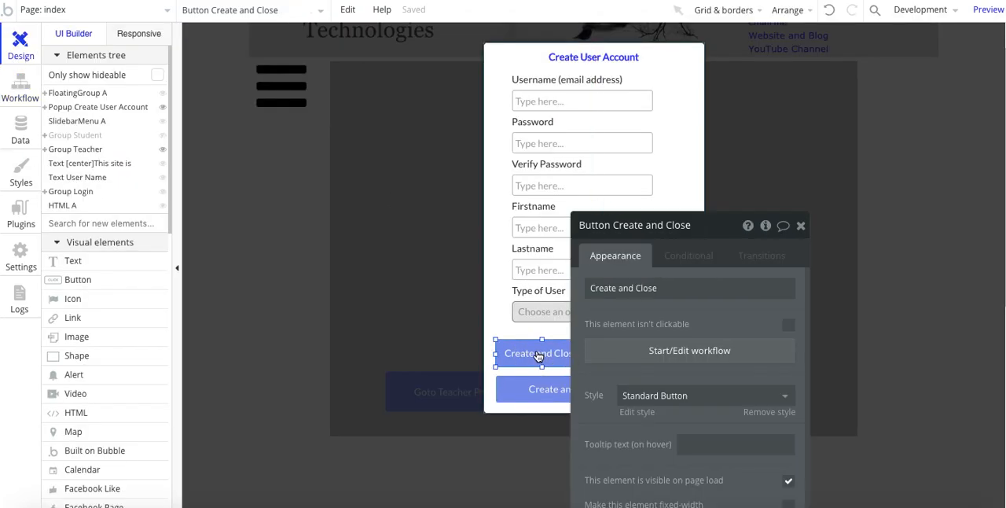
{"action": "left_click", "coordinate": [623, 354]}
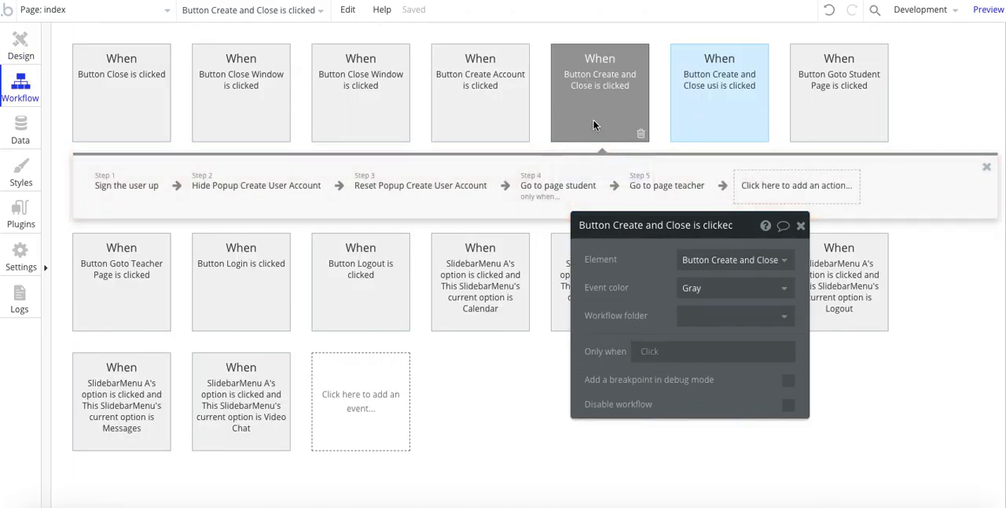
{"action": "left_click", "coordinate": [685, 289]}
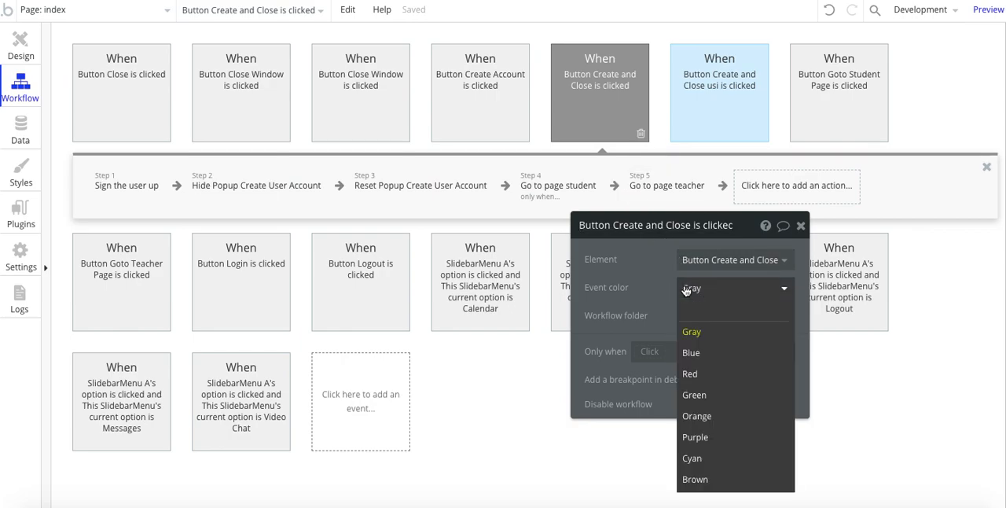
{"action": "left_click", "coordinate": [690, 374]}
Step: Compare the red workflow's Go to page student and Go to page teacher actions with the blue workflow's Set state actions
{"action": "left_click", "coordinate": [567, 187]}
{"action": "left_click_drag", "start_coordinate": [638, 288], "coordinate": [593, 288]}
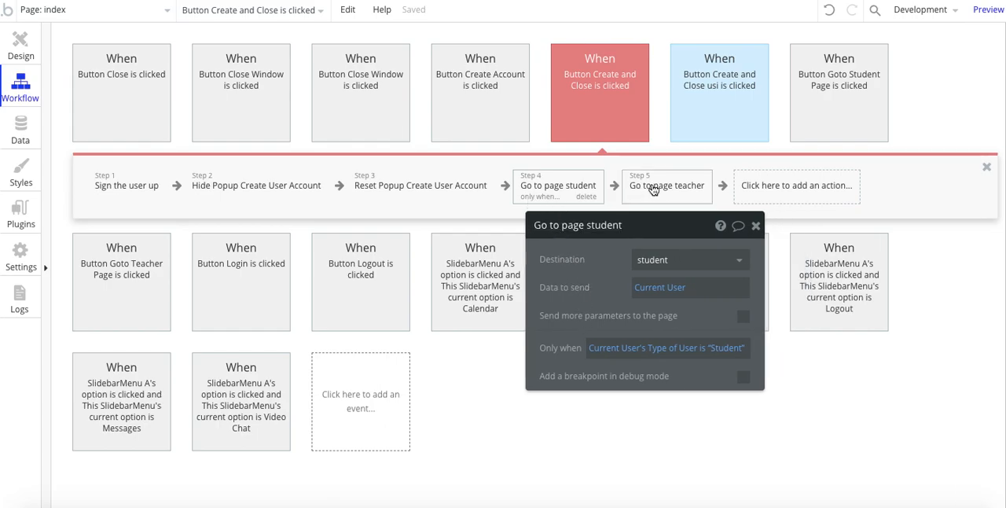
{"action": "left_click", "coordinate": [694, 189]}
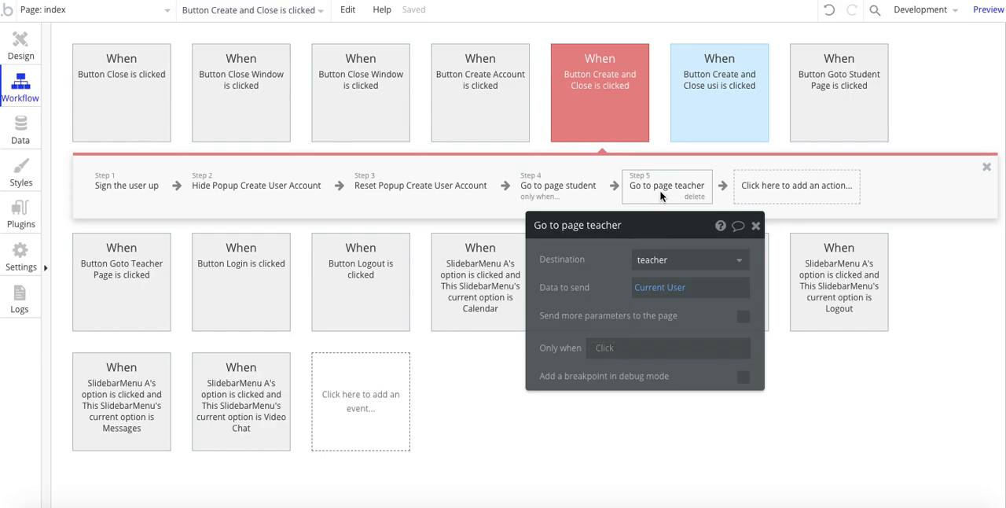
{"action": "left_click", "coordinate": [560, 189]}
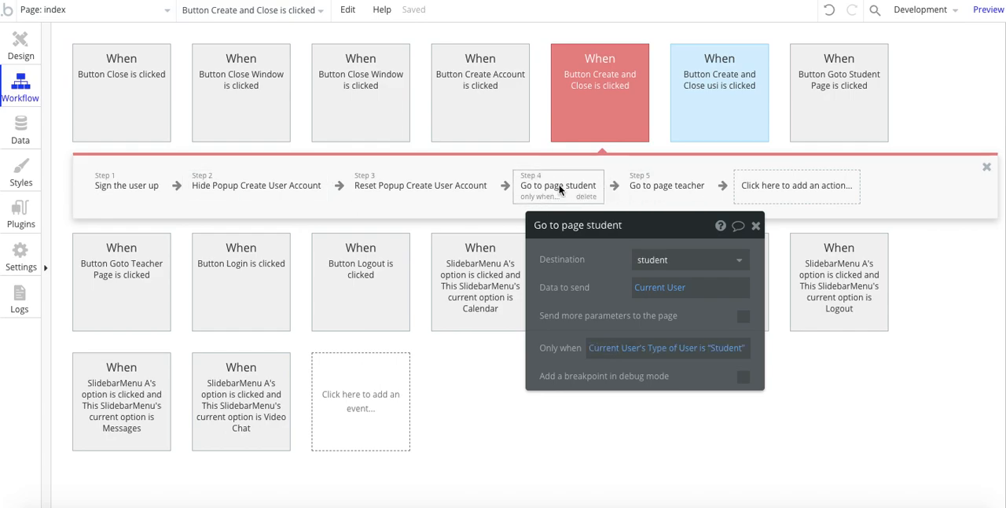
{"action": "left_click", "coordinate": [637, 187]}
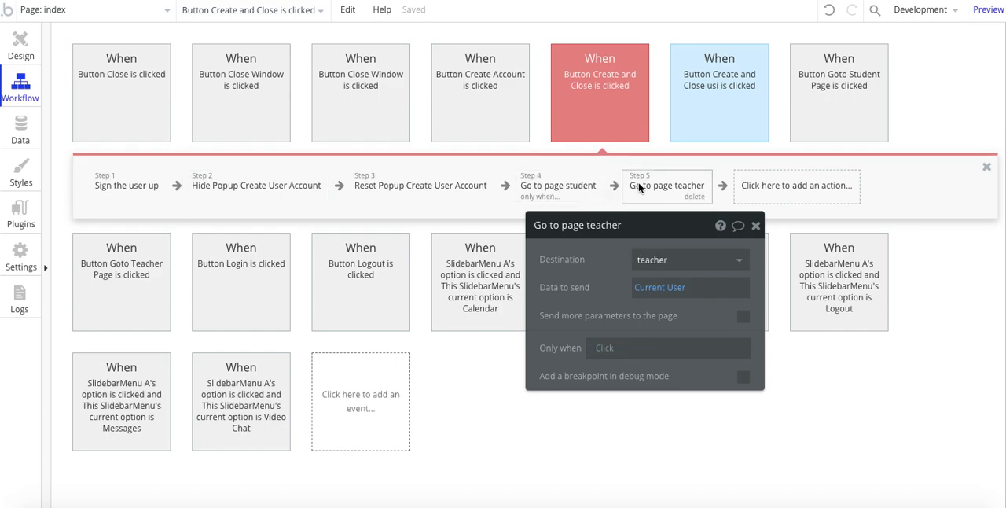
{"action": "left_click", "coordinate": [714, 120]}
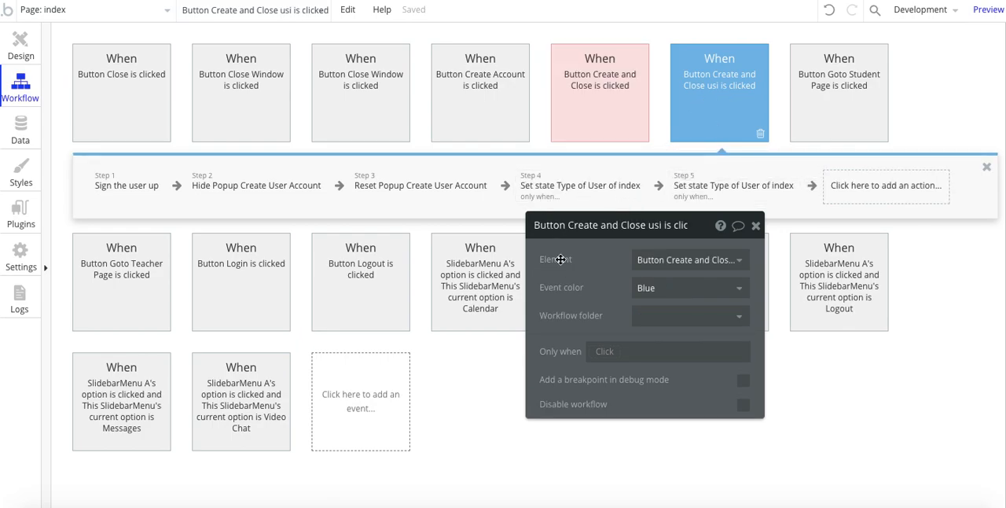
Step: Review the value and condition of the Set state action for teachers in the blue workflow
{"action": "left_click", "coordinate": [573, 202]}
{"action": "left_click", "coordinate": [691, 190]}
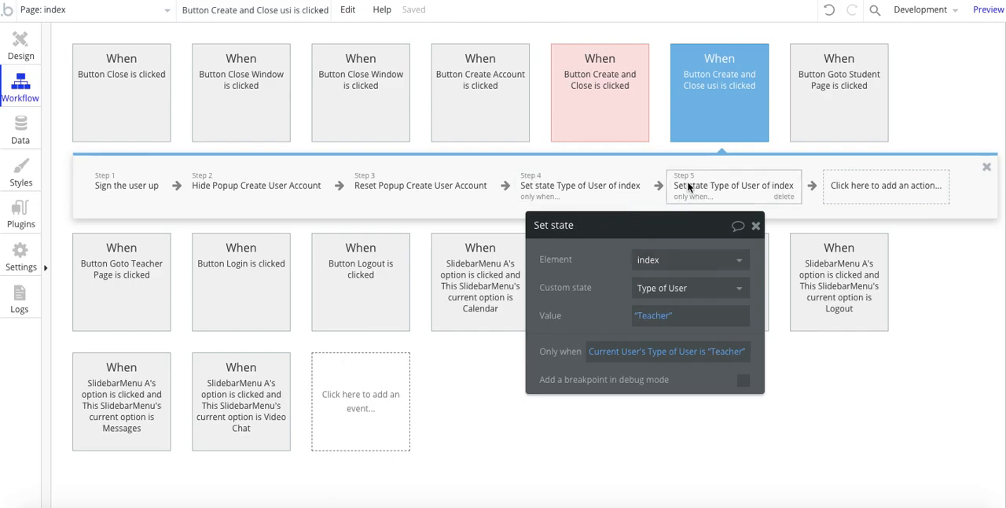
{"action": "left_click", "coordinate": [710, 185]}
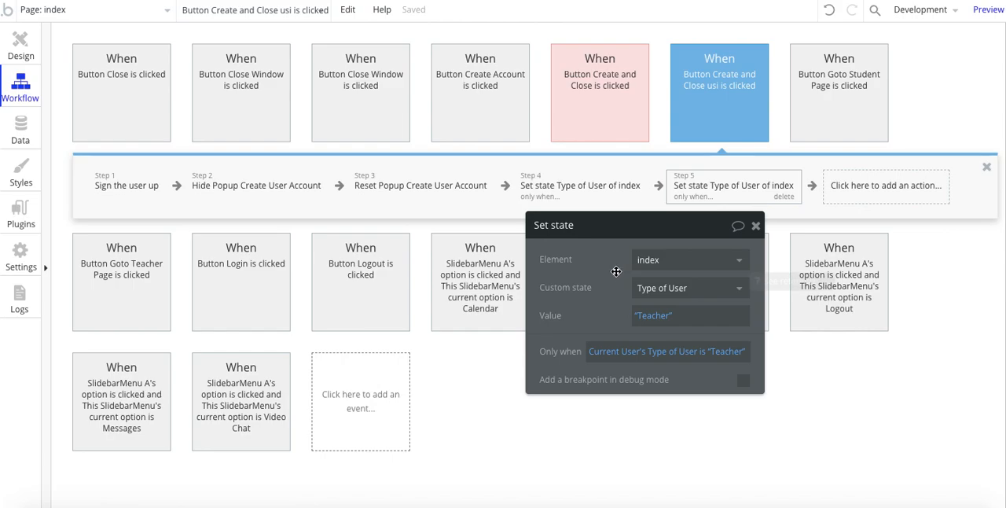
{"action": "left_click", "coordinate": [704, 190]}
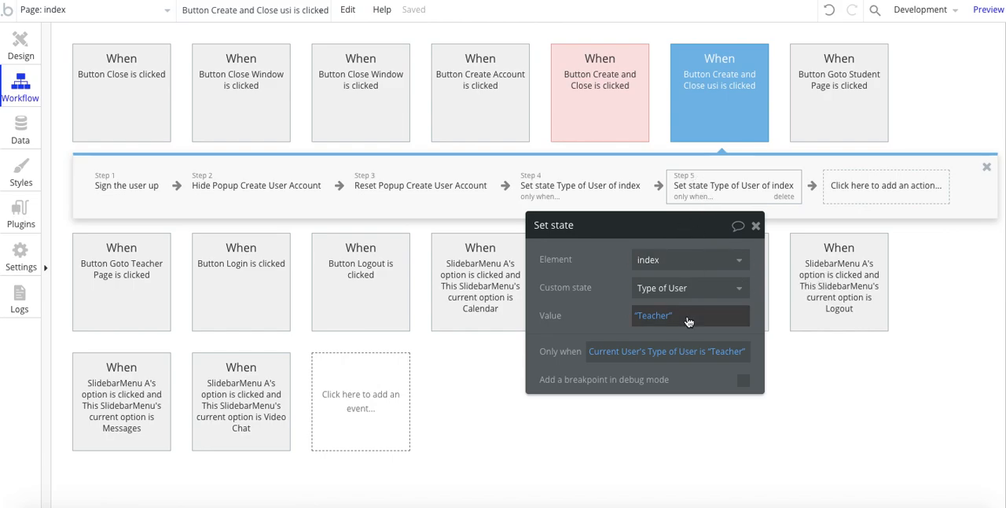
{"action": "left_click", "coordinate": [602, 352]}
{"action": "left_click", "coordinate": [573, 294]}
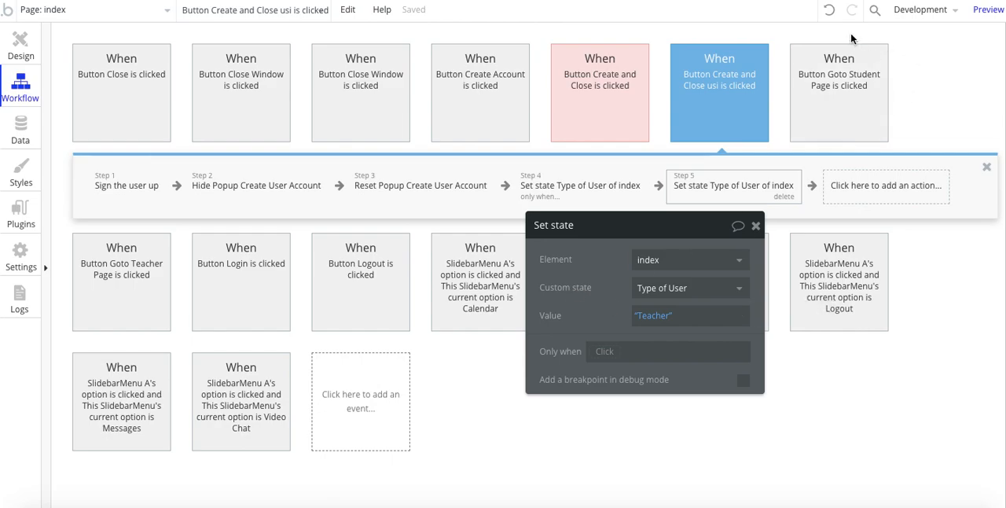
{"action": "left_click", "coordinate": [829, 14]}
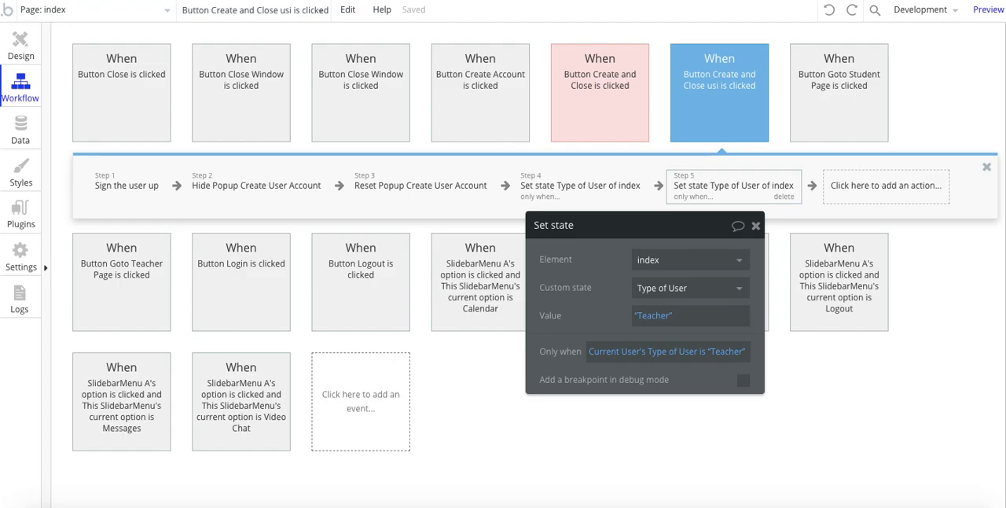
Step: Switch to the app preview in the browser, reload the page and log out the current account
{"action": "left_click", "coordinate": [267, 0]}
{"action": "key", "text": "super+r"}
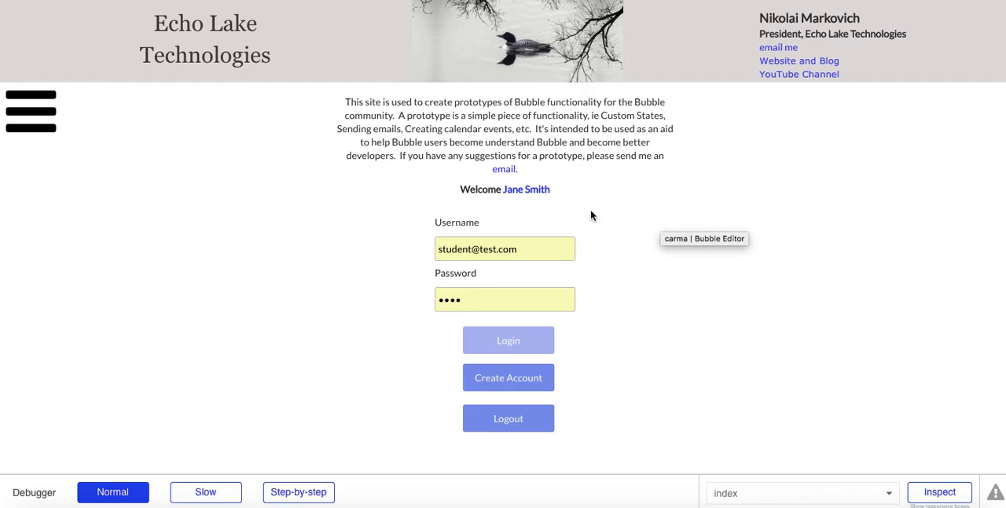
{"action": "left_click", "coordinate": [500, 429]}
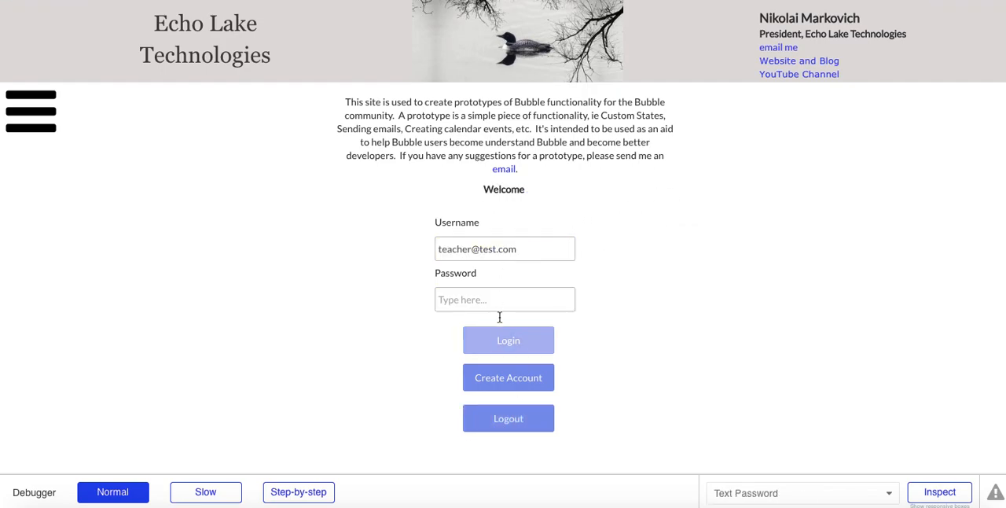
Step: Open the Create User Account form and enter the teacher's e-mail as username, with the account password in both password fields
{"action": "left_click", "coordinate": [492, 377]}
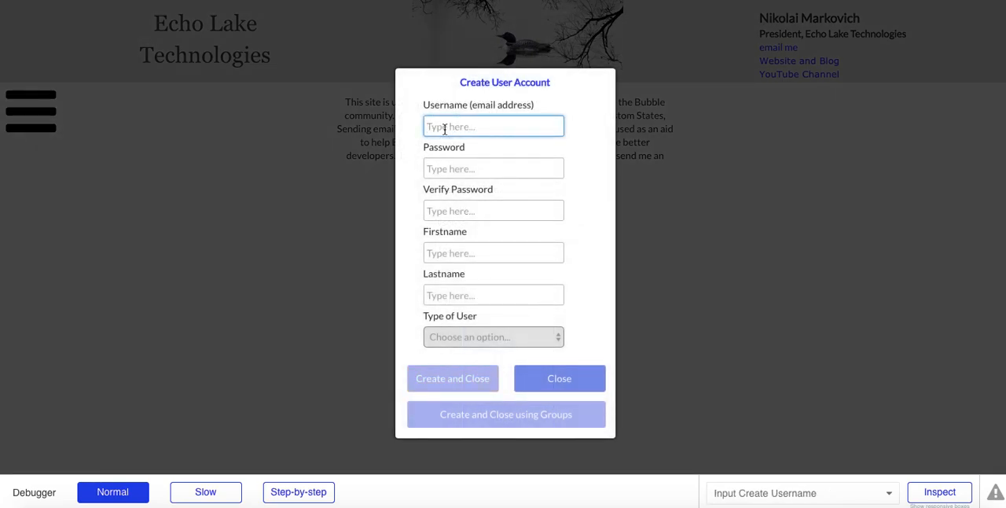
{"action": "type", "text": "teacher"}
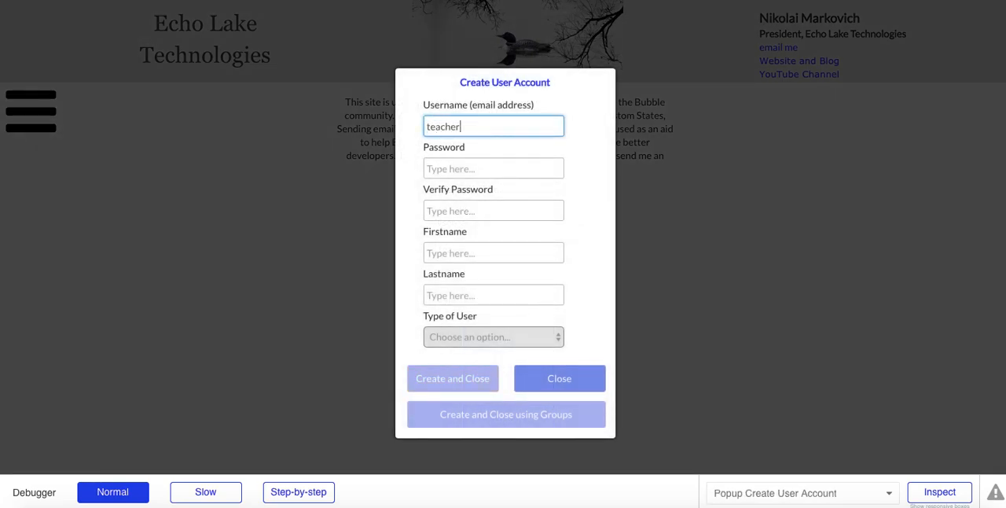
{"action": "type", "text": "2@test.com"}
{"action": "key", "text": "Tab"}
{"action": "type", "text": "test"}
{"action": "key", "text": "Tab"}
{"action": "type", "text": "test"}
{"action": "key", "text": "Tab"}
Step: Enter the teacher's first and last name, choose Teacher as Type of User, and create the account using groups
{"action": "type", "text": "Steve"}
{"action": "key", "text": "Tab"}
{"action": "type", "text": "Jobs"}
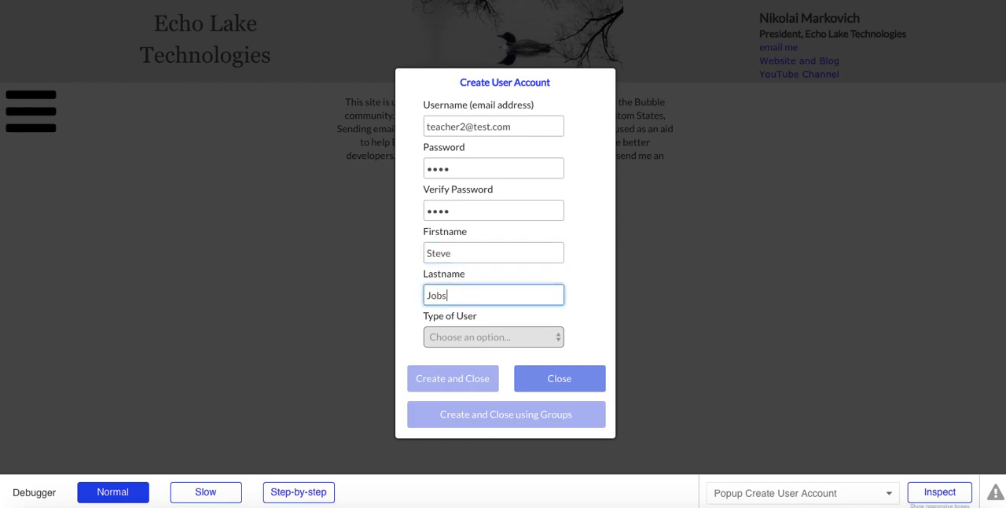
{"action": "left_click", "coordinate": [449, 336]}
{"action": "left_click", "coordinate": [449, 350]}
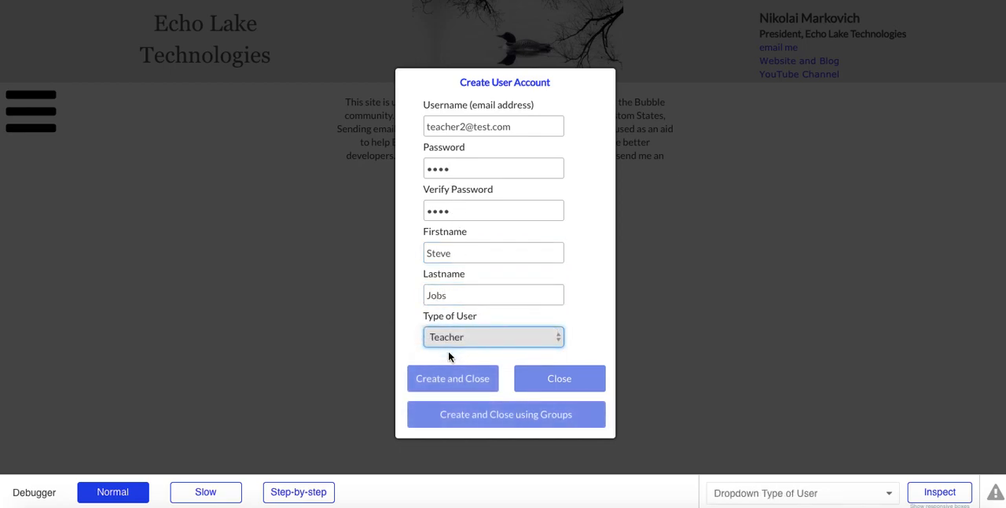
{"action": "left_click", "coordinate": [459, 421]}
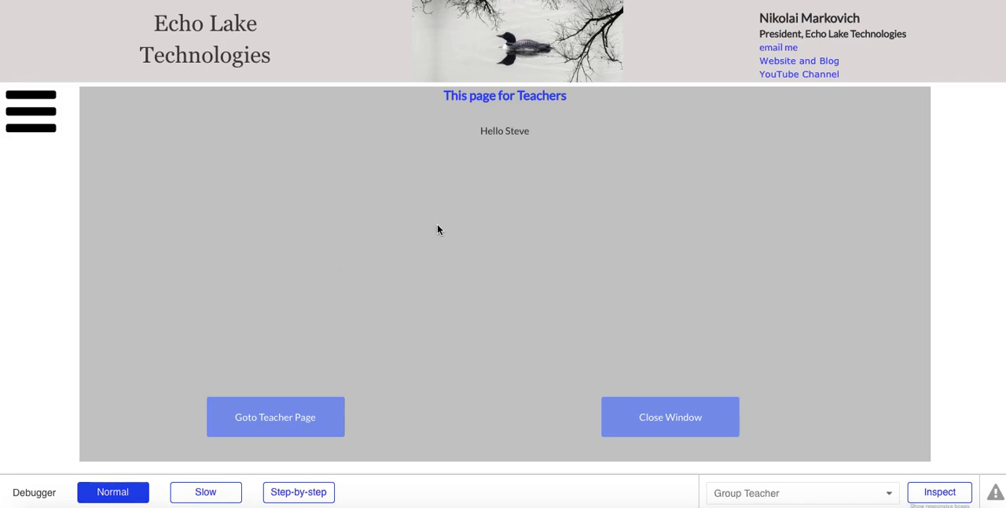
Step: Visit the separate teacher page from the teacher group and return to the home page
{"action": "left_click", "coordinate": [248, 420]}
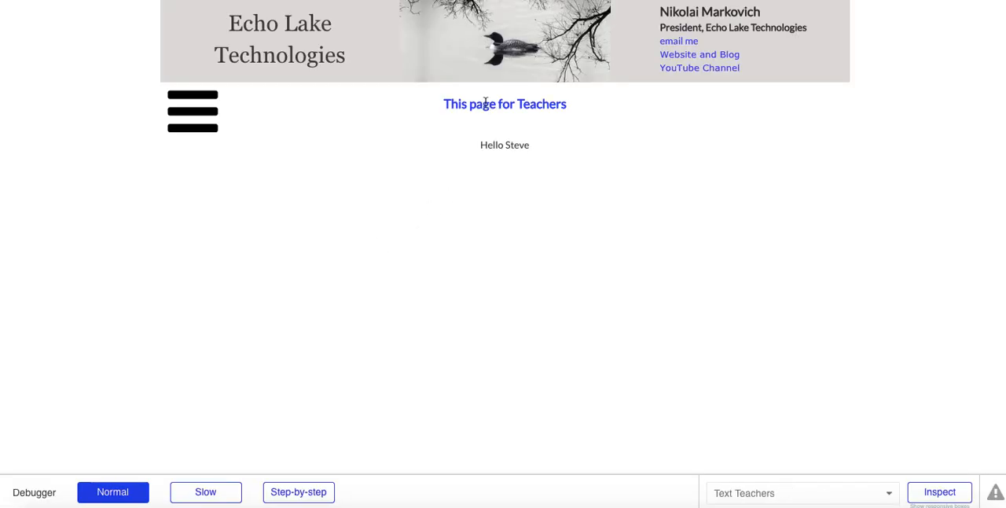
{"action": "left_click", "coordinate": [197, 119]}
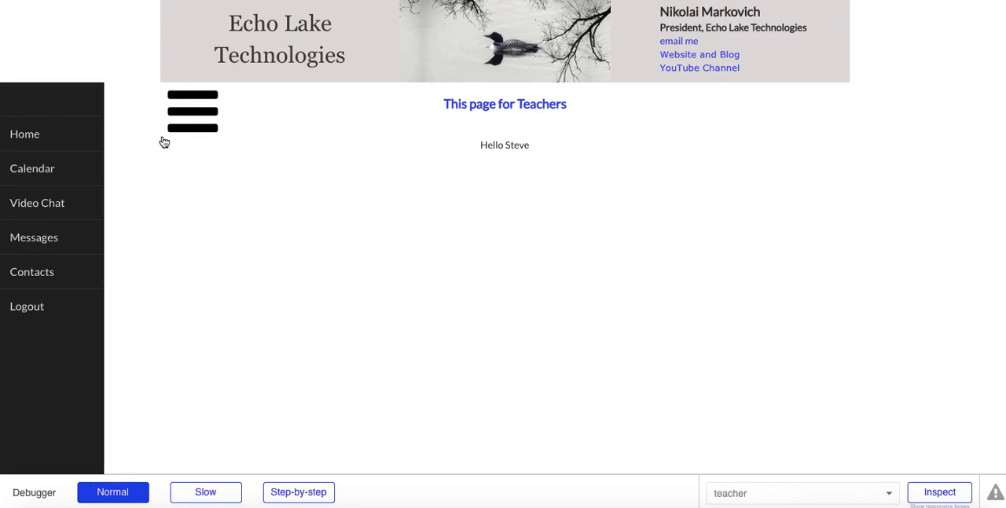
{"action": "left_click", "coordinate": [49, 135]}
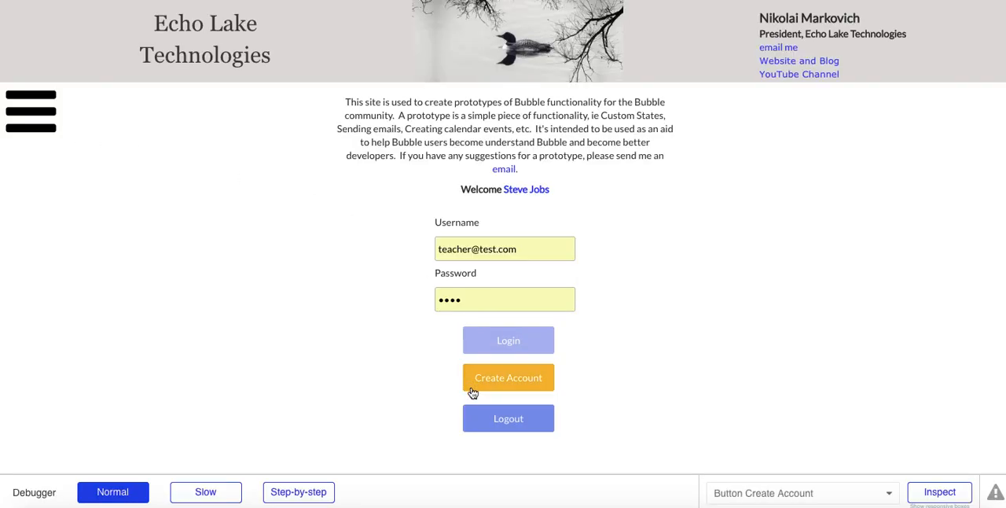
Step: Log out and start a second account with the student's e-mail as username and the account password in both password fields
{"action": "left_click", "coordinate": [509, 417]}
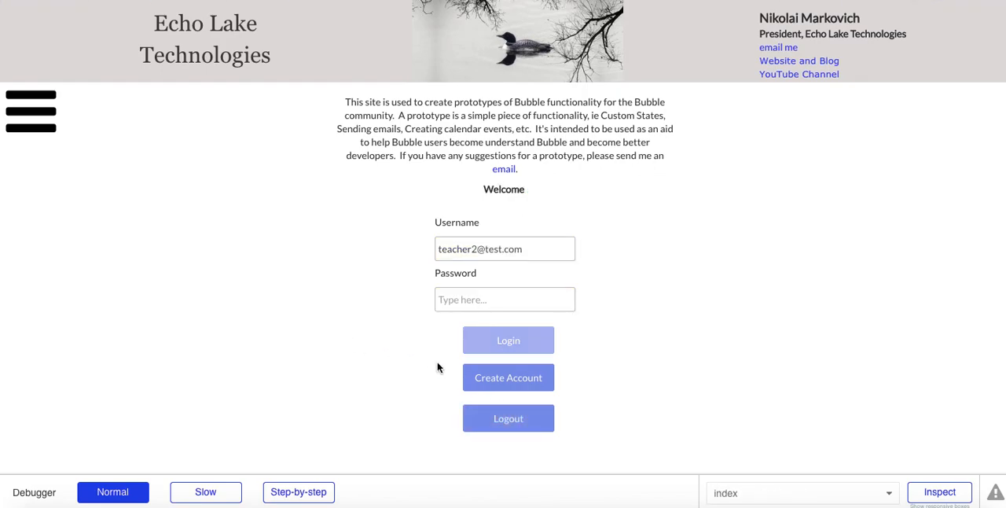
{"action": "left_click", "coordinate": [494, 384]}
{"action": "type", "text": "steu"}
{"action": "type", "text": "udent2"}
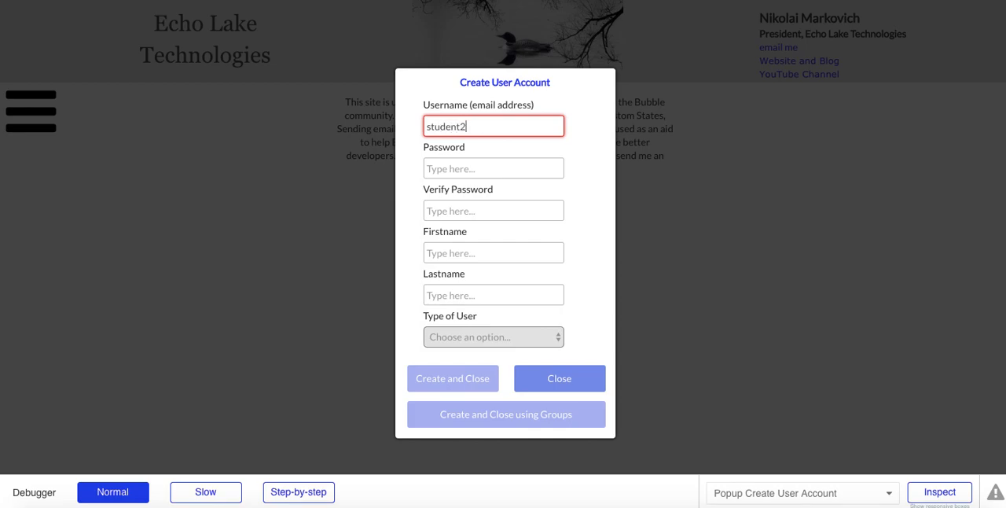
{"action": "type", "text": "@test.com"}
{"action": "key", "text": "Tab"}
{"action": "type", "text": "test"}
{"action": "key", "text": "Tab"}
{"action": "type", "text": "test"}
Step: Enter the student's first and last name, choose Student as Type of User, create the account using groups and save the offered browser login
{"action": "left_click", "coordinate": [467, 251]}
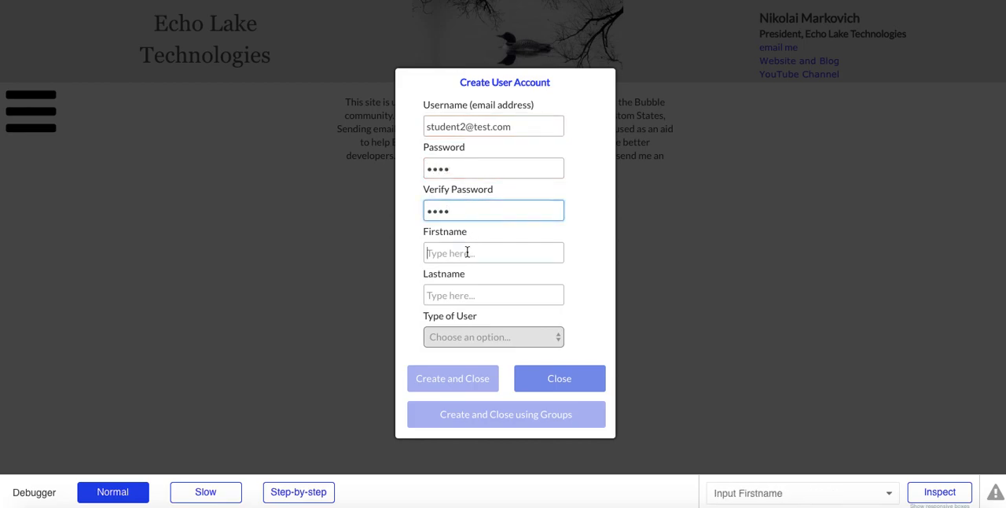
{"action": "type", "text": "Sue"}
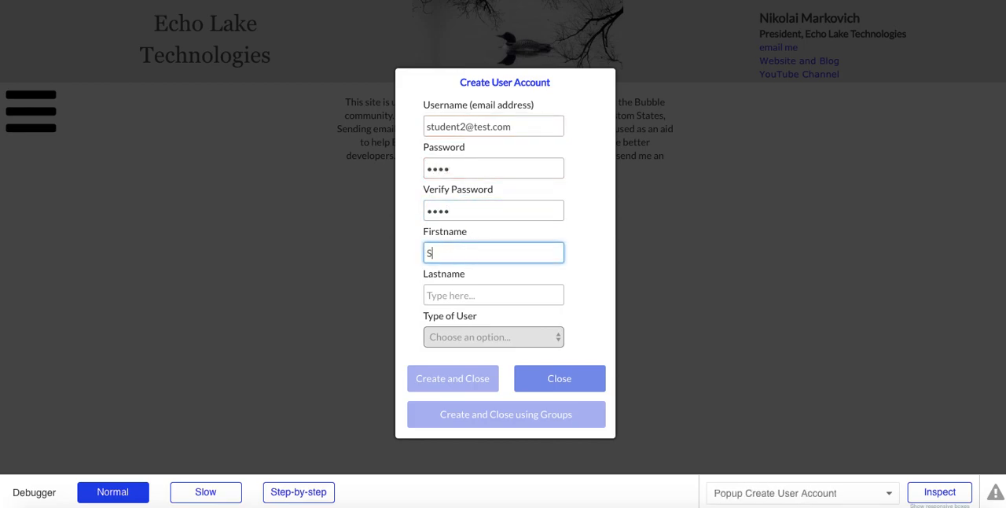
{"action": "left_click", "coordinate": [461, 296]}
{"action": "type", "text": "Smith"}
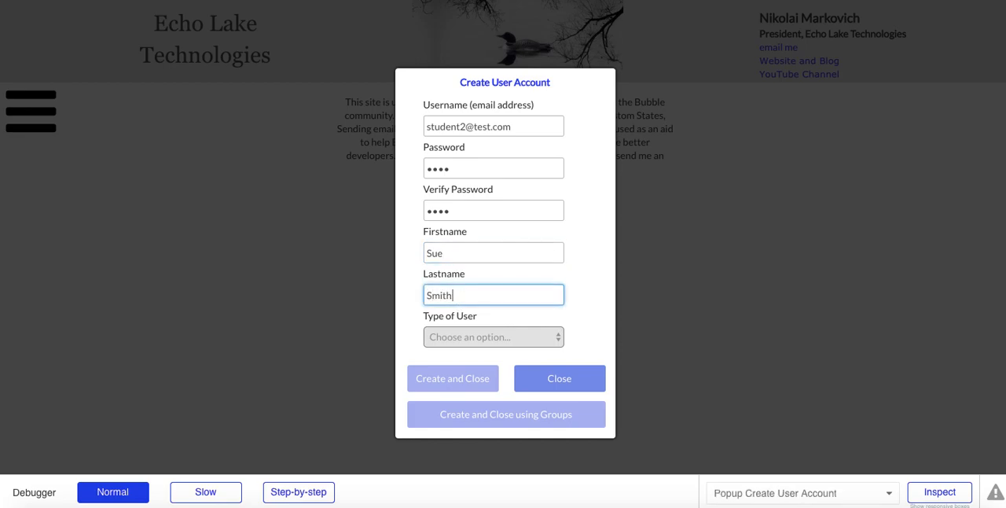
{"action": "left_click", "coordinate": [468, 338]}
{"action": "left_click", "coordinate": [460, 339]}
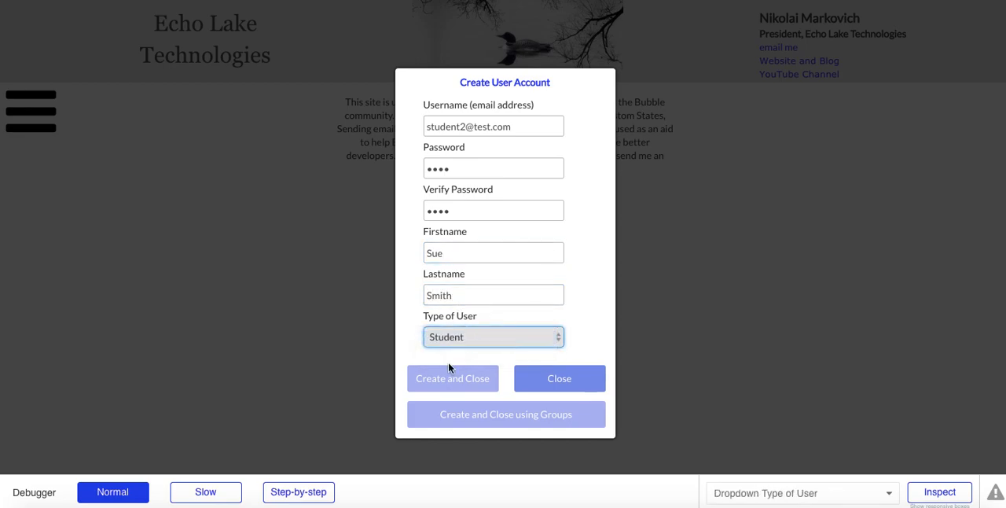
{"action": "left_click", "coordinate": [449, 414]}
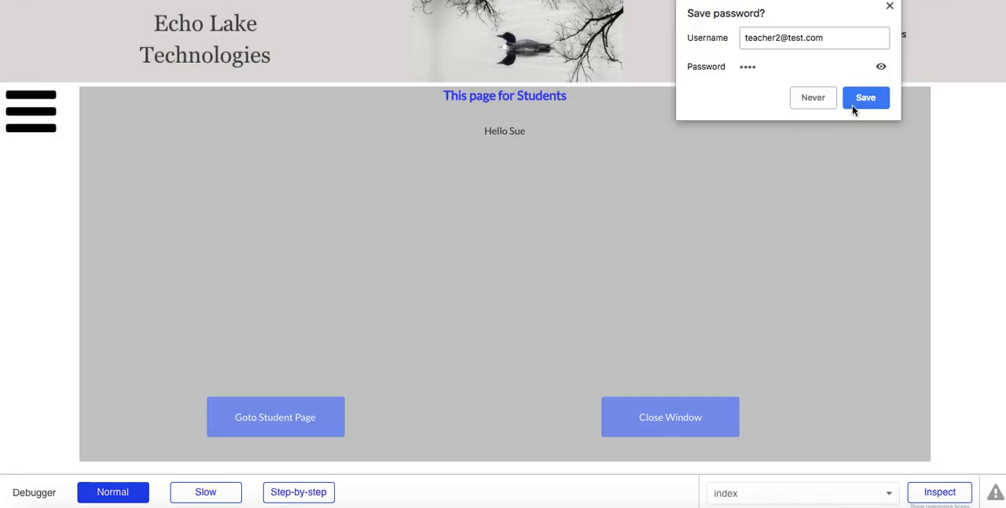
{"action": "left_click", "coordinate": [858, 101]}
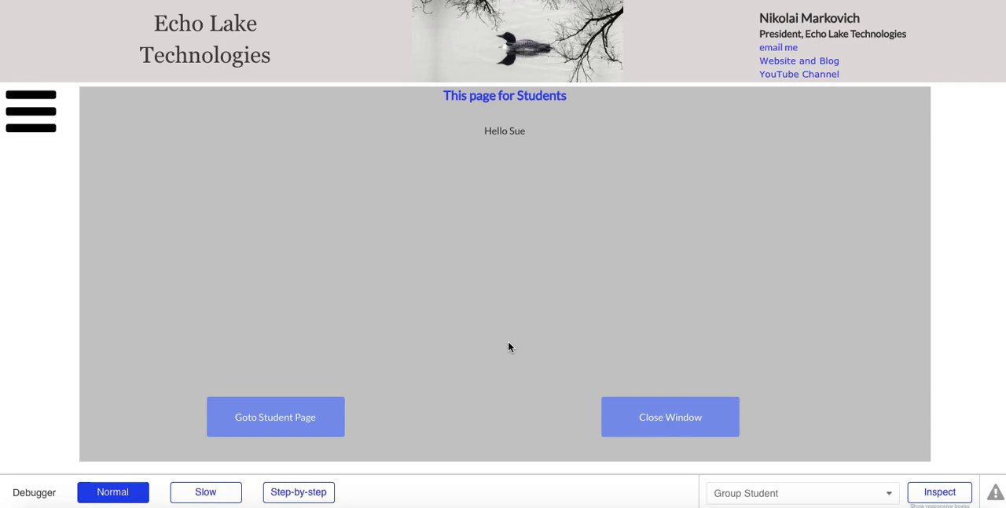
Step: Close the student group and log out of the student account
{"action": "left_click", "coordinate": [671, 424]}
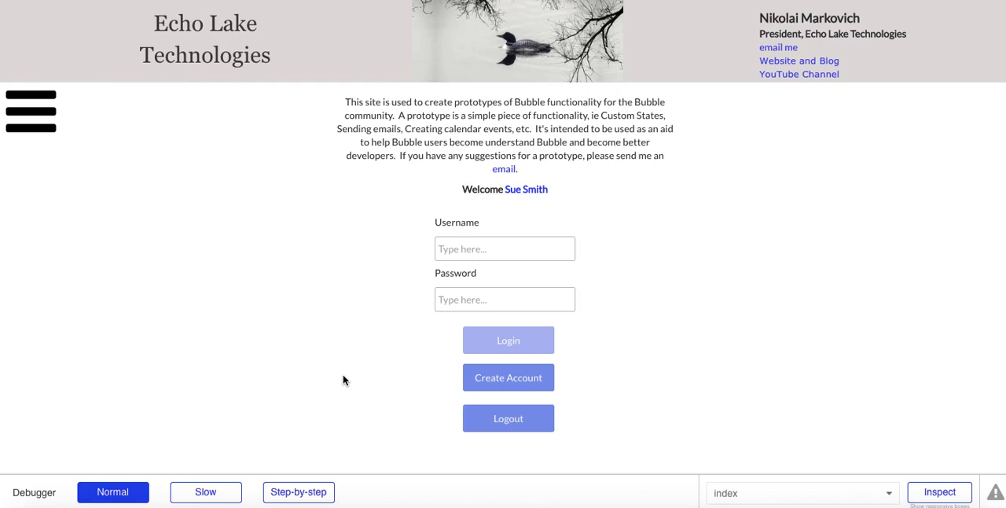
{"action": "scroll", "coordinate": [312, 274], "scroll_direction": "down", "scroll_amount": 2}
{"action": "scroll", "coordinate": [312, 273], "scroll_direction": "up", "scroll_amount": 2}
{"action": "left_click", "coordinate": [495, 417]}
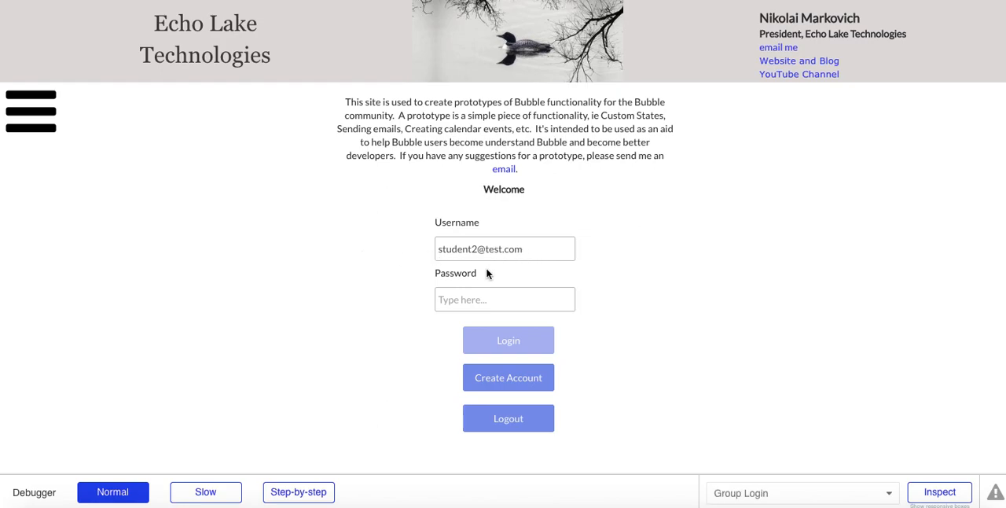
Step: Log in to the student account with the account password and save the login in the browser
{"action": "left_click", "coordinate": [461, 301]}
{"action": "type", "text": "test"}
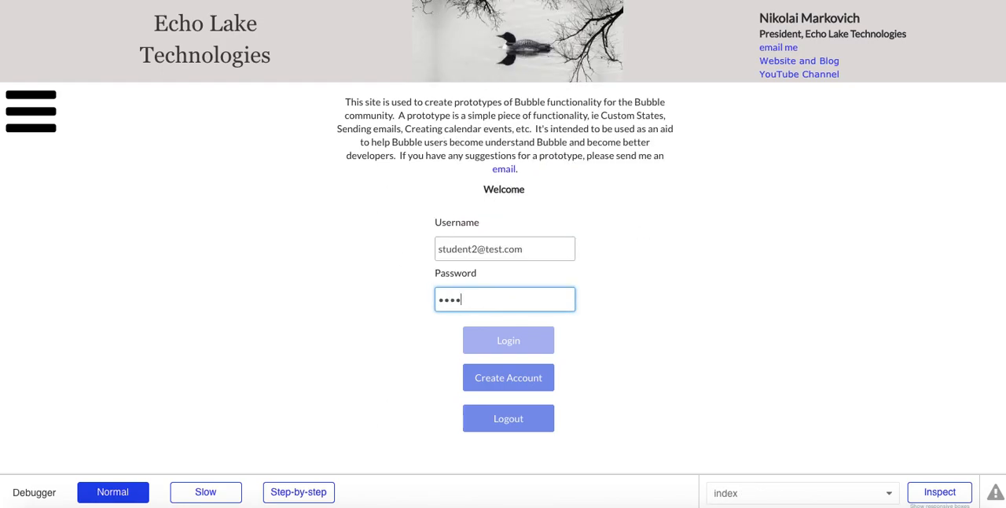
{"action": "left_click", "coordinate": [485, 339]}
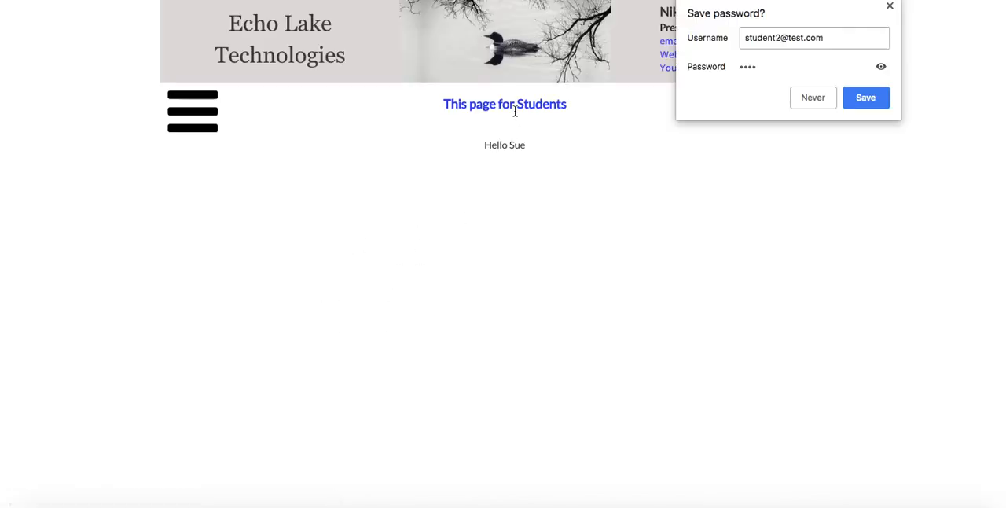
{"action": "left_click", "coordinate": [876, 105]}
Step: Return to the home page and review the Create and Close and Create and Close using Groups buttons in the account popup
{"action": "left_click", "coordinate": [193, 110]}
{"action": "left_click", "coordinate": [53, 137]}
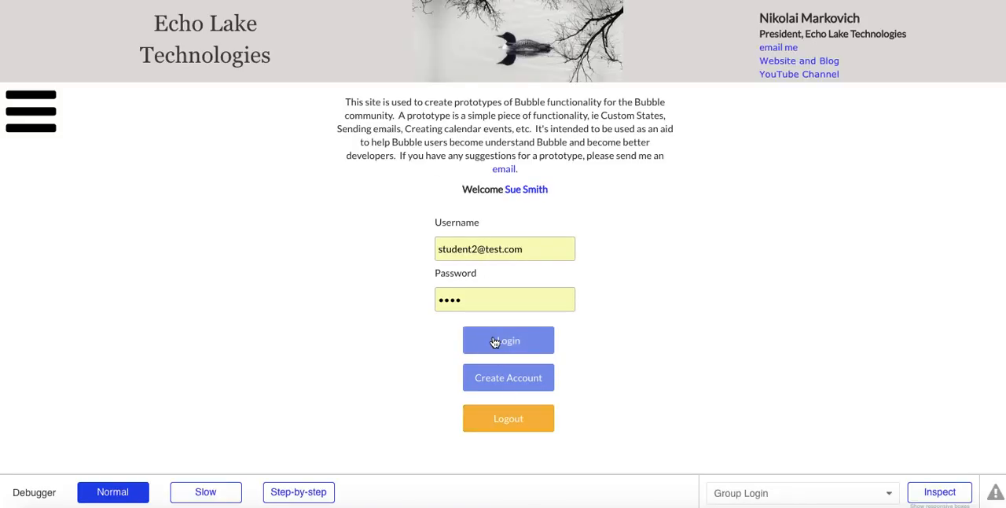
{"action": "left_click", "coordinate": [498, 379]}
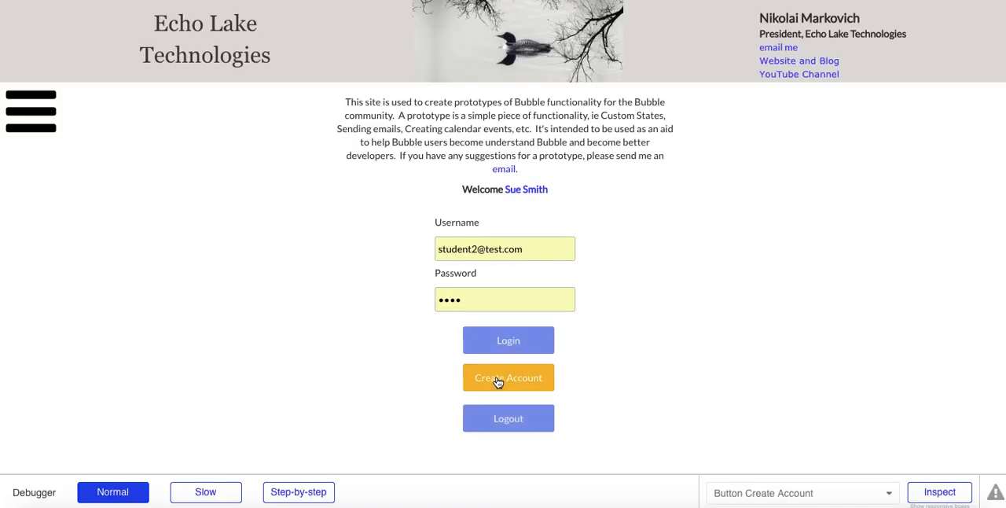
{"action": "left_click", "coordinate": [498, 379]}
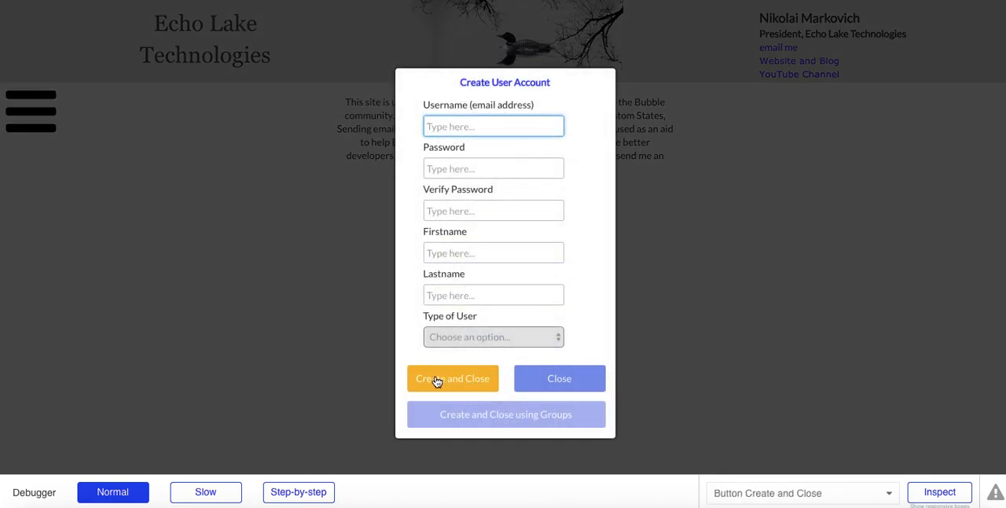
{"action": "left_click", "coordinate": [464, 417]}
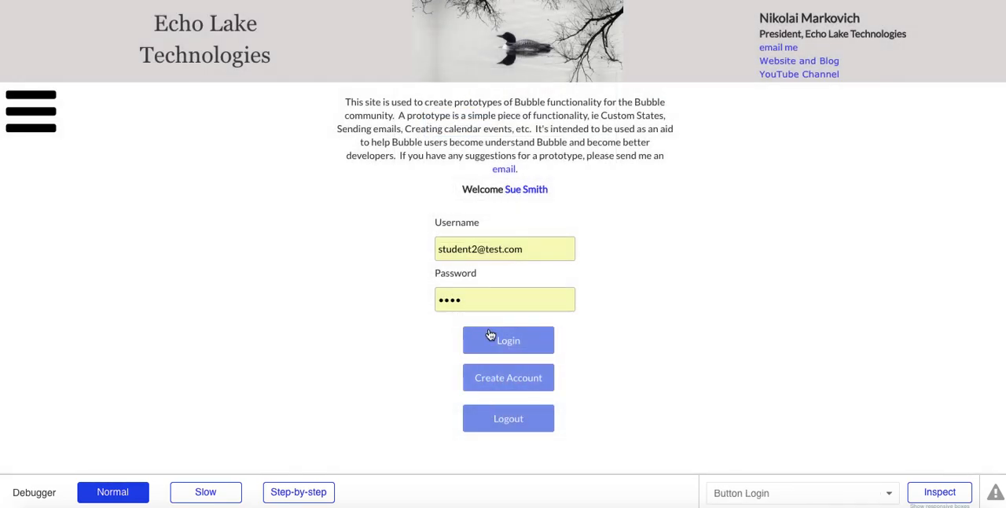
Step: Switch back to the Bubble editor's design view of the index page and hide the Create User Account popup
{"action": "left_click", "coordinate": [487, 341]}
{"action": "left_click", "coordinate": [126, 0]}
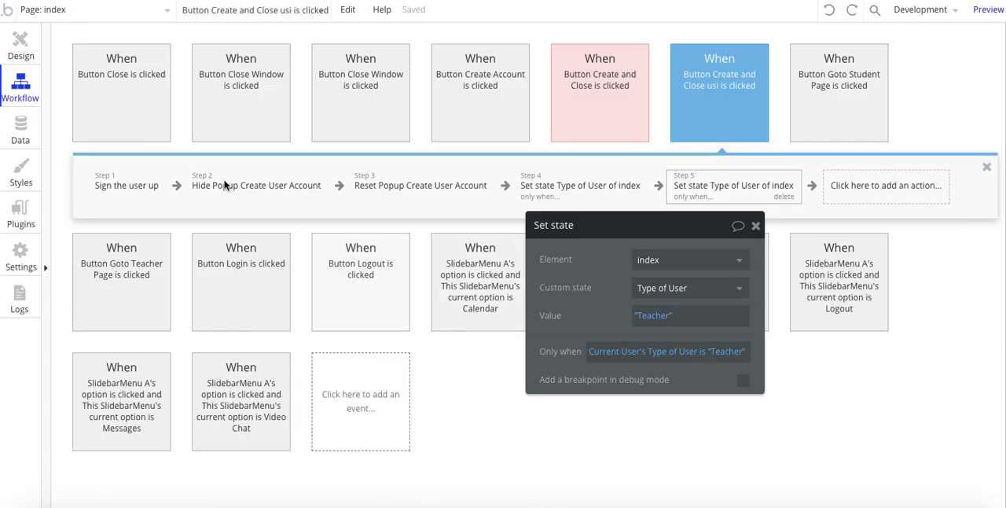
{"action": "left_click", "coordinate": [17, 48]}
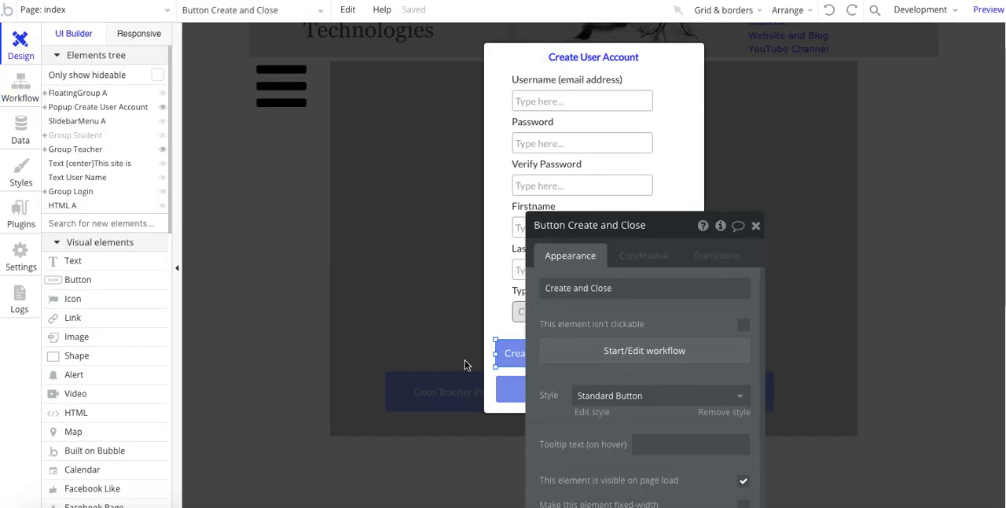
{"action": "left_click", "coordinate": [370, 363]}
{"action": "left_click", "coordinate": [162, 137]}
{"action": "left_click", "coordinate": [165, 137]}
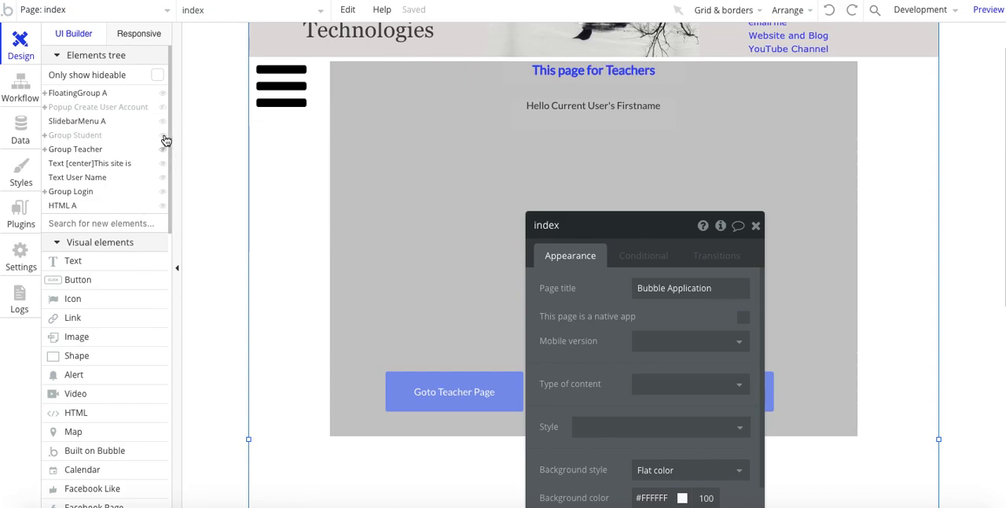
Step: Hide Group Teacher on the index page and open the Login button's properties
{"action": "left_click", "coordinate": [163, 149]}
{"action": "left_click_drag", "start_coordinate": [597, 314], "coordinate": [782, 152]}
{"action": "left_click", "coordinate": [597, 299]}
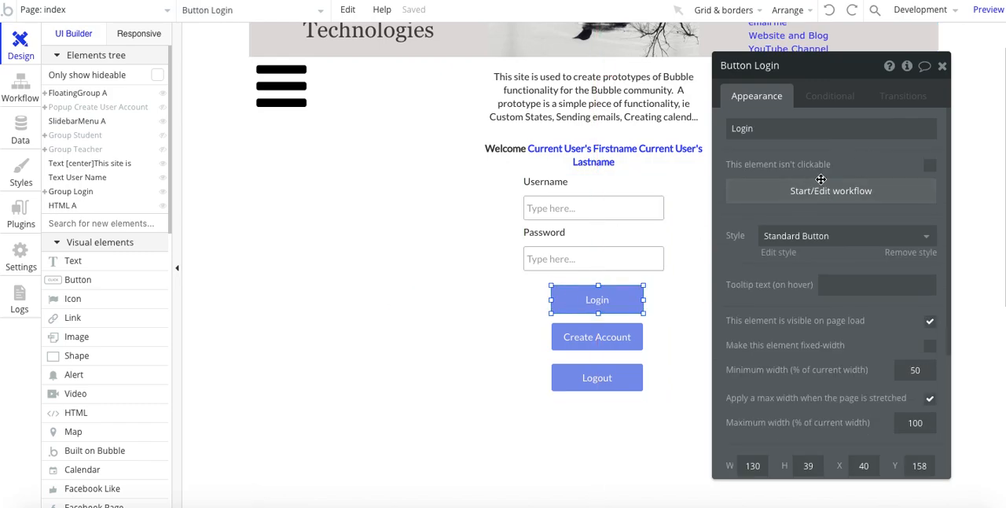
Step: Open the Login button's workflow and review its Log the user in, Go to page student and Go to page teacher actions
{"action": "left_click", "coordinate": [814, 192]}
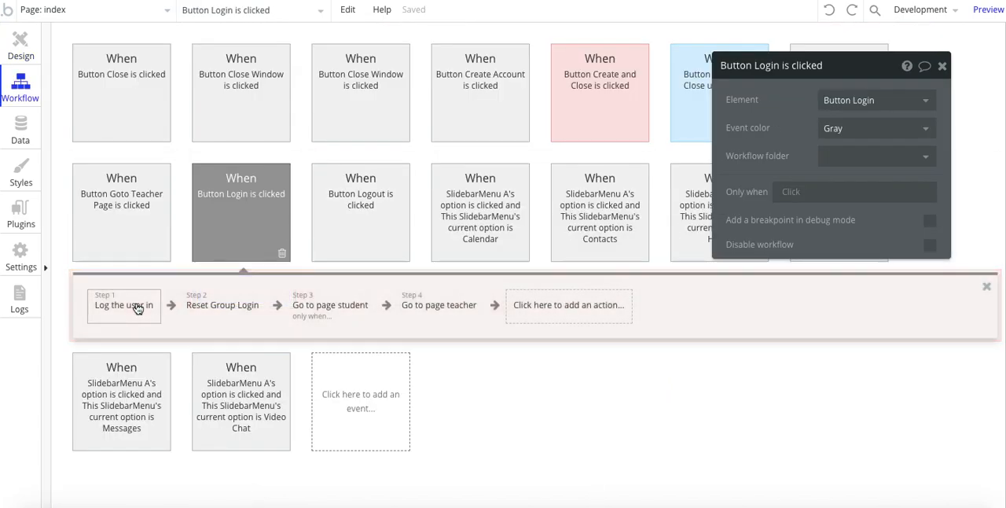
{"action": "left_click", "coordinate": [135, 318]}
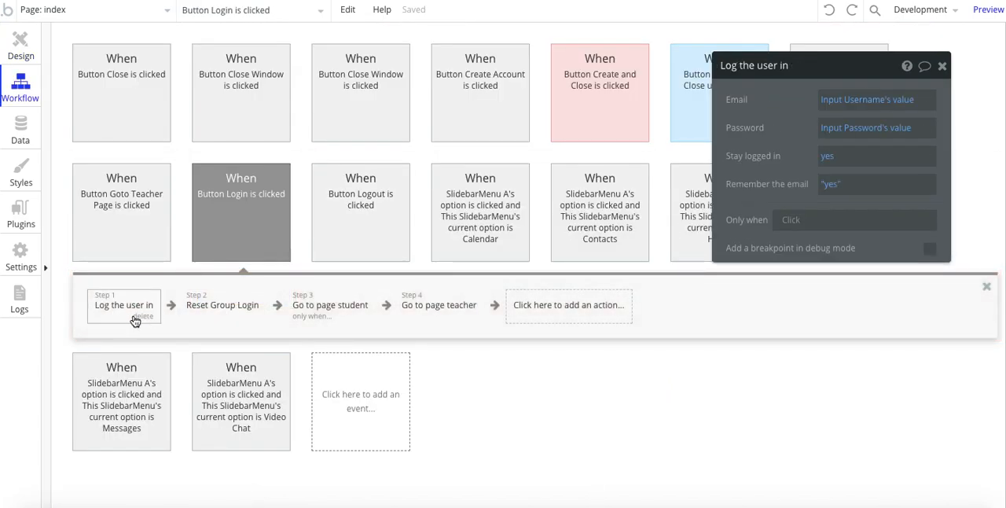
{"action": "left_click", "coordinate": [311, 311]}
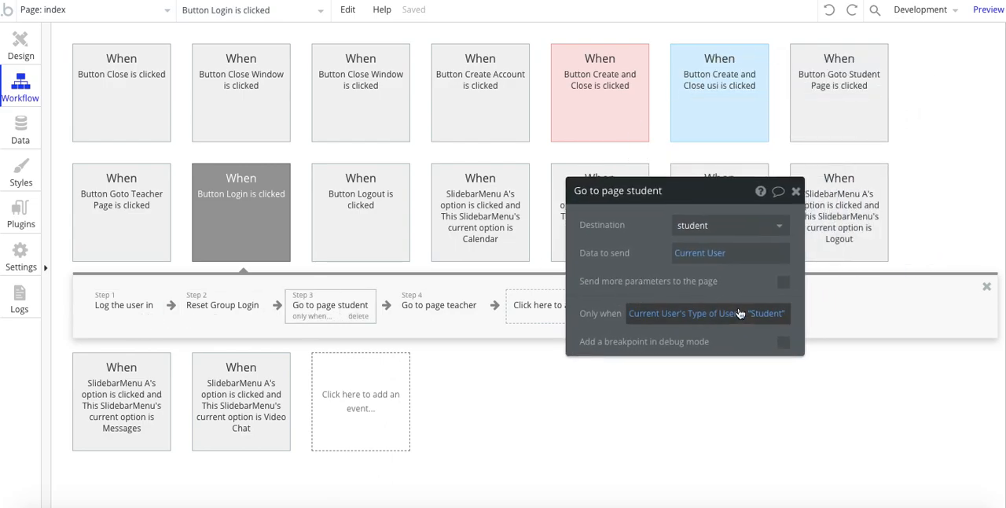
{"action": "left_click", "coordinate": [479, 312]}
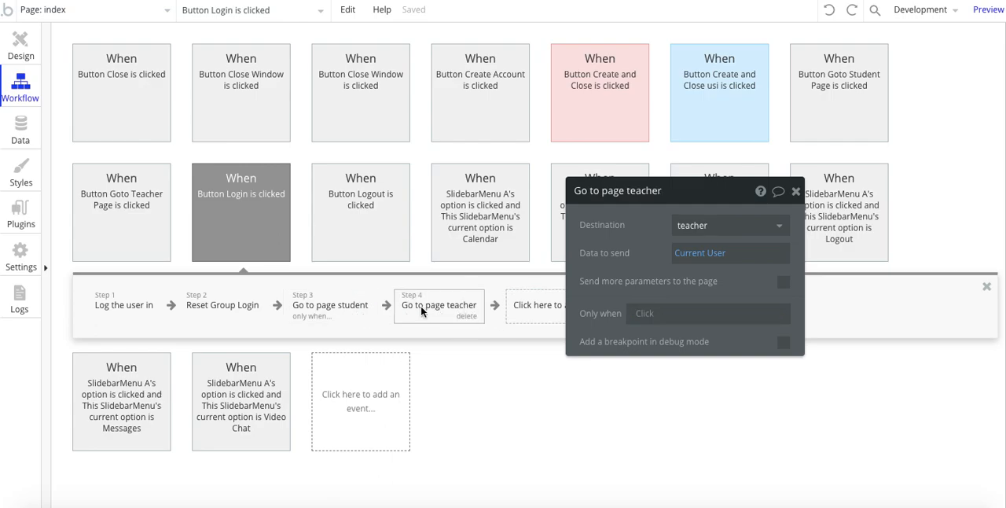
{"action": "left_click_drag", "start_coordinate": [642, 254], "coordinate": [710, 253]}
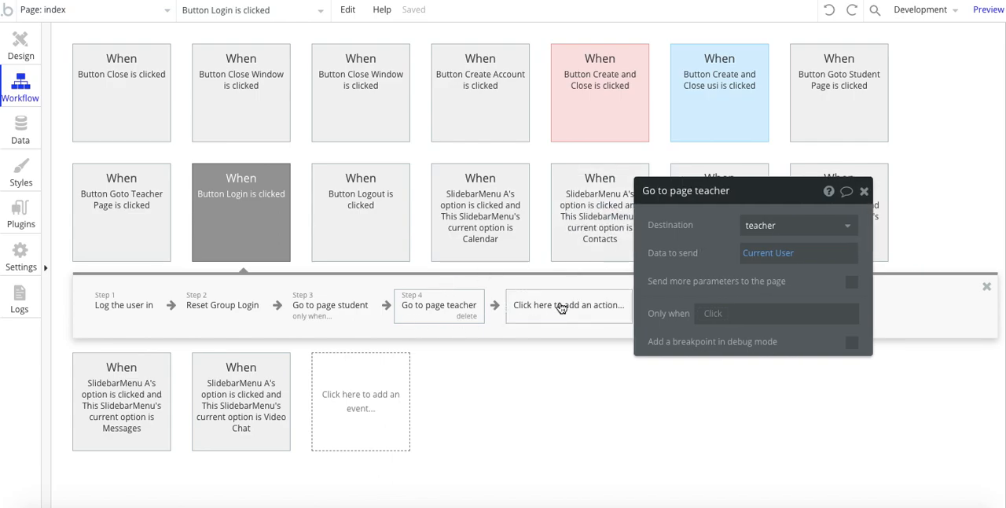
{"action": "left_click", "coordinate": [435, 313]}
Step: Copy the Only when condition from the Go to page student action into the Go to page teacher action
{"action": "left_click", "coordinate": [333, 310]}
{"action": "right_click", "coordinate": [714, 317]}
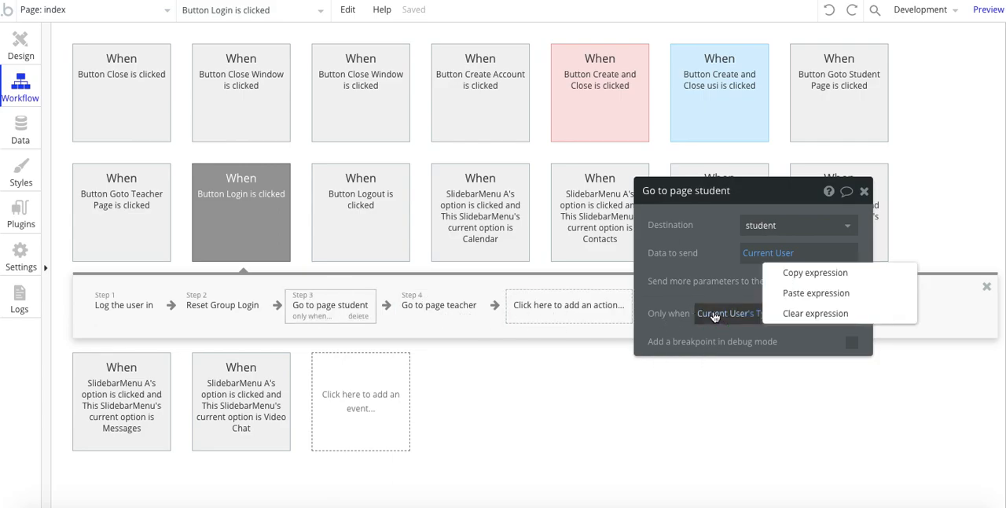
{"action": "left_click", "coordinate": [797, 273]}
{"action": "left_click", "coordinate": [465, 314]}
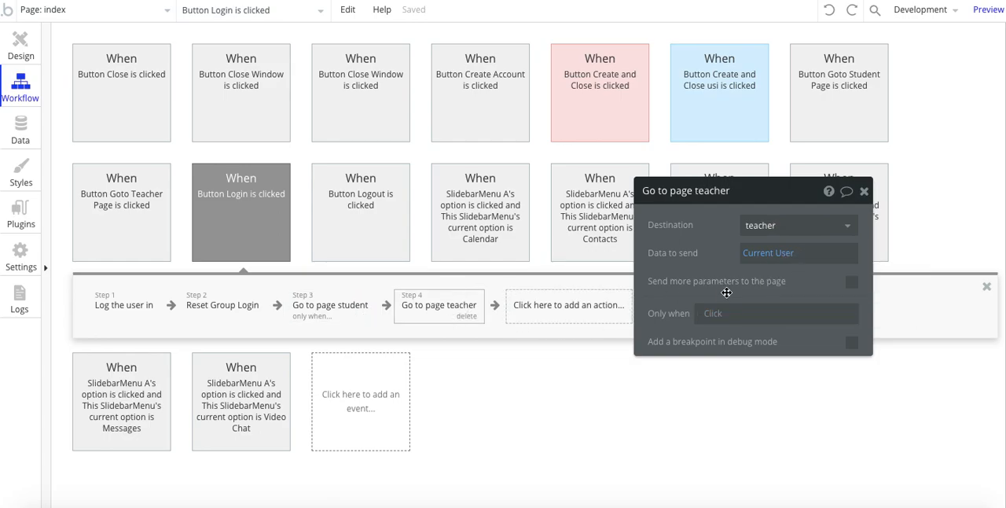
{"action": "right_click", "coordinate": [715, 315]}
{"action": "left_click", "coordinate": [816, 291]}
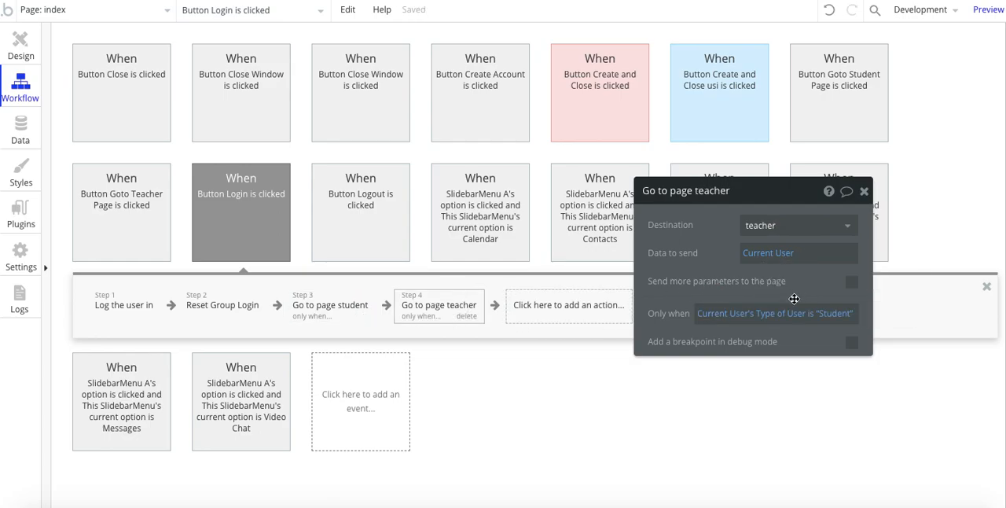
Step: Change the Go to page teacher condition to Current User's Type of User is "Teacher"
{"action": "left_click", "coordinate": [833, 316]}
{"action": "key", "text": "BackSpace"}
{"action": "key", "text": "BackSpace"}
{"action": "key", "text": "BackSpace"}
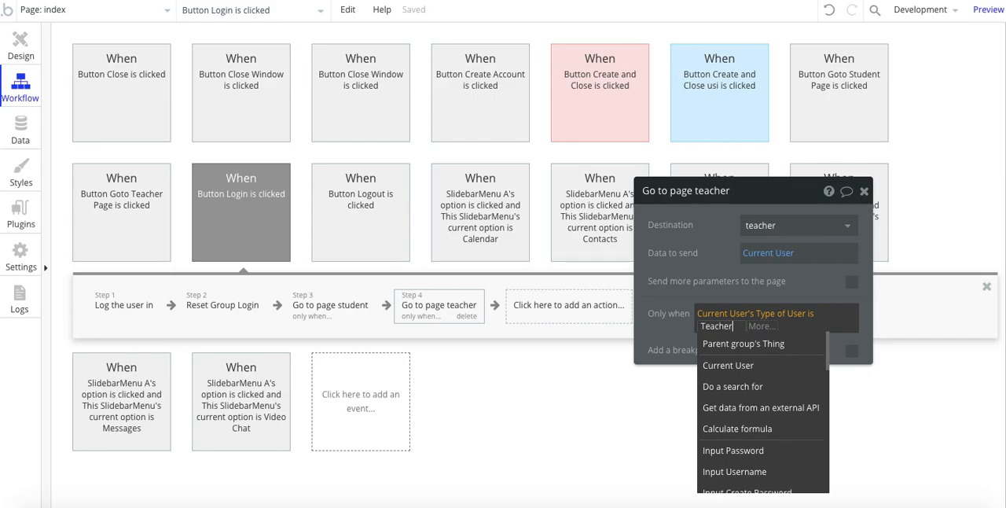
{"action": "left_click", "coordinate": [717, 268]}
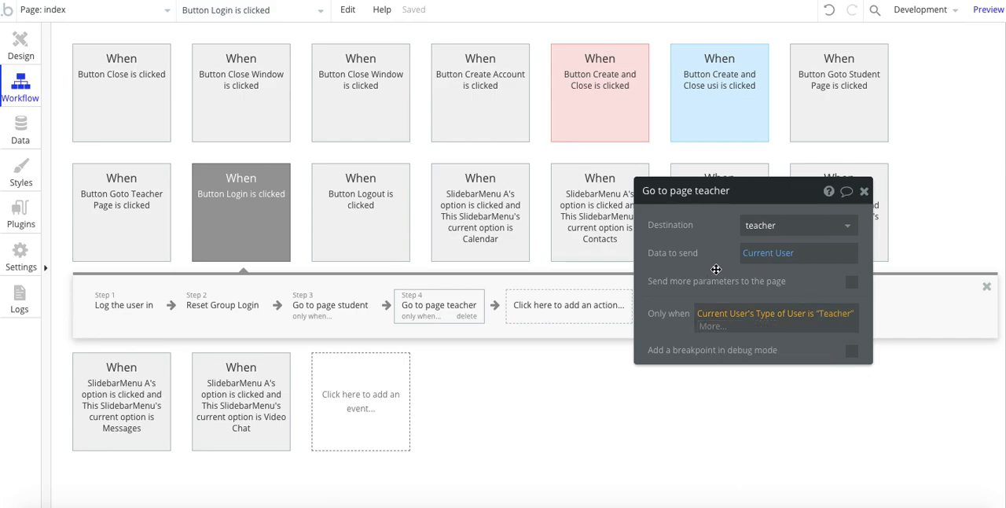
Step: Paste the copied Set state action for the index page's Type of User after Go to page teacher and open its properties
{"action": "right_click", "coordinate": [553, 316]}
{"action": "left_click", "coordinate": [579, 329]}
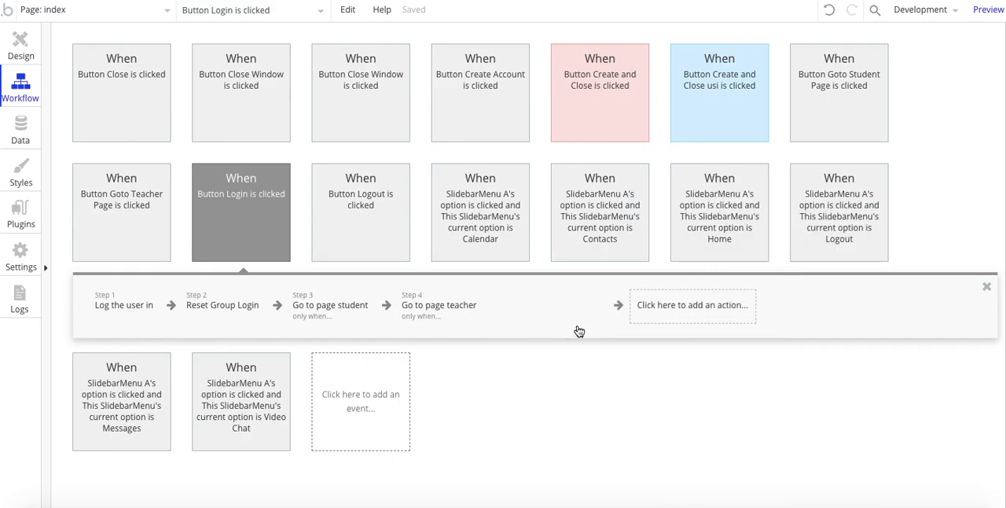
{"action": "right_click", "coordinate": [430, 316]}
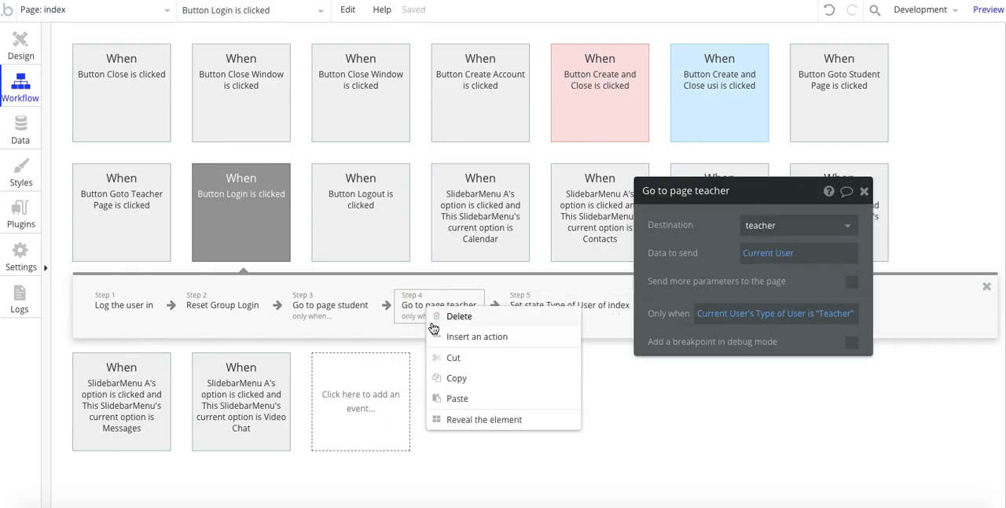
{"action": "left_click", "coordinate": [586, 308]}
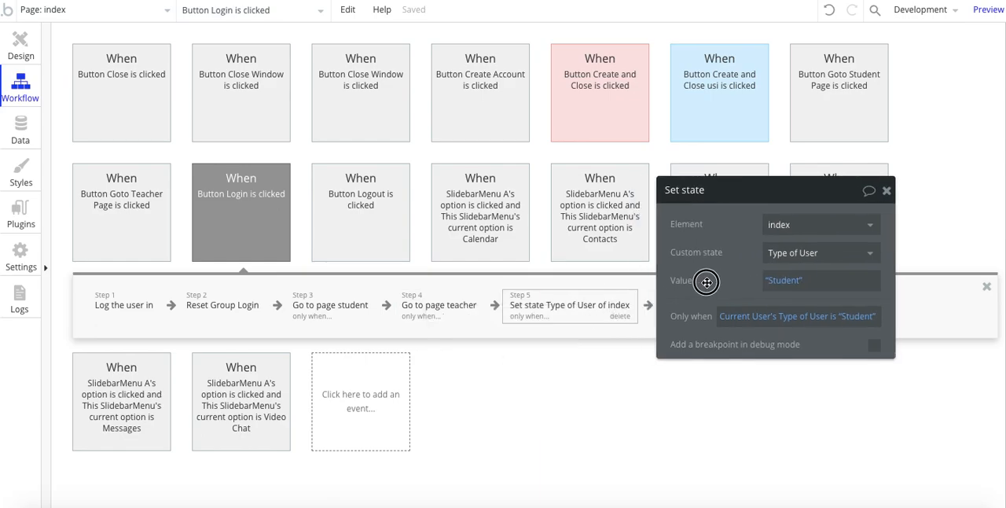
{"action": "right_click", "coordinate": [676, 316]}
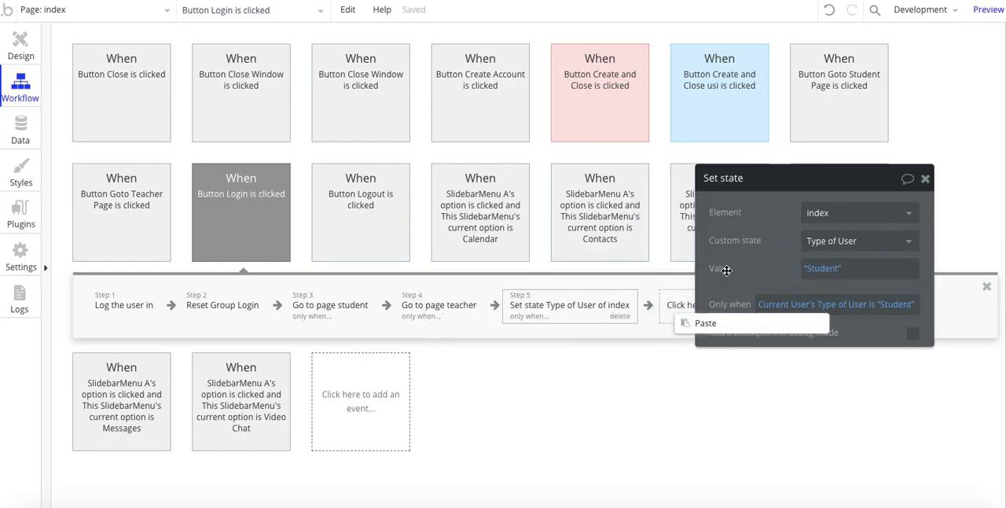
Step: Clear the Set state action's Only when condition and set its Type of User value to "Principal"
{"action": "left_click", "coordinate": [770, 306]}
{"action": "key", "text": "BackSpace"}
{"action": "left_click", "coordinate": [824, 269]}
{"action": "type", "text": "Princi"}
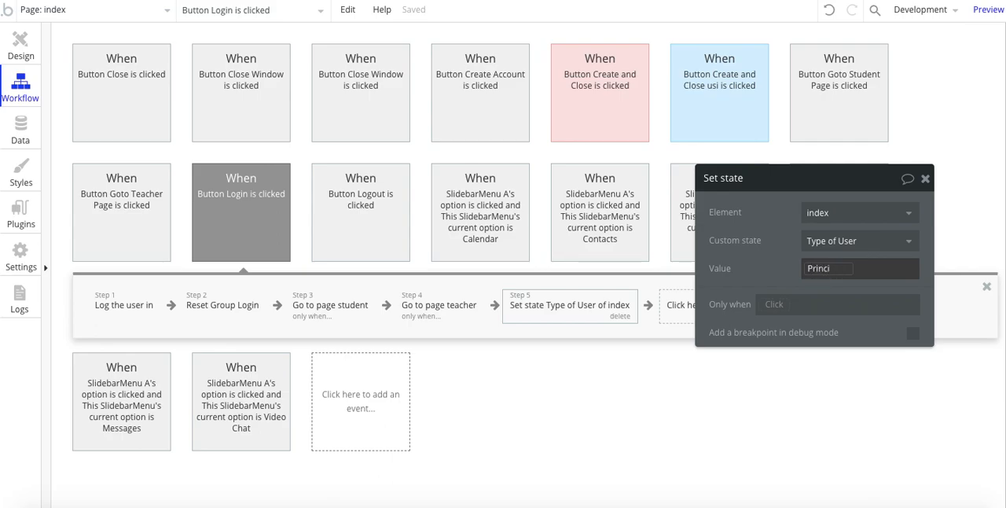
{"action": "type", "text": "a"}
{"action": "key", "text": "BackSpace"}
{"action": "type", "text": "pal"}
{"action": "left_click", "coordinate": [768, 235]}
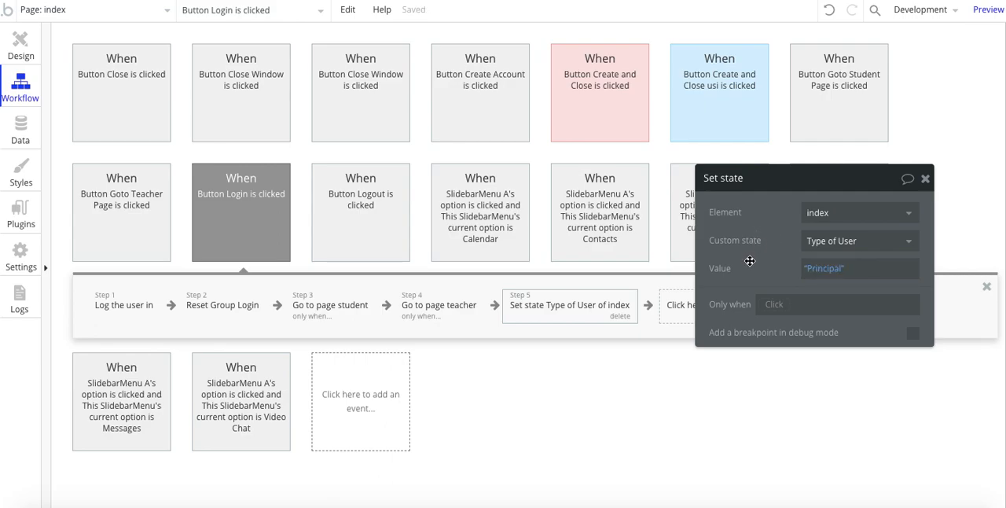
Step: Clear the Go to page teacher condition as a test, check the reported issue, then undo the change and close the issue list
{"action": "left_click", "coordinate": [417, 314]}
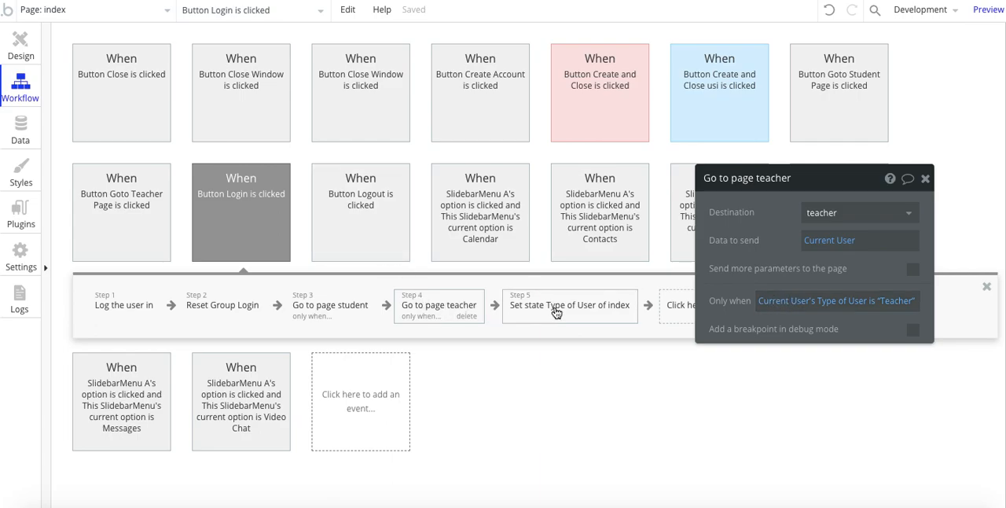
{"action": "left_click", "coordinate": [781, 298]}
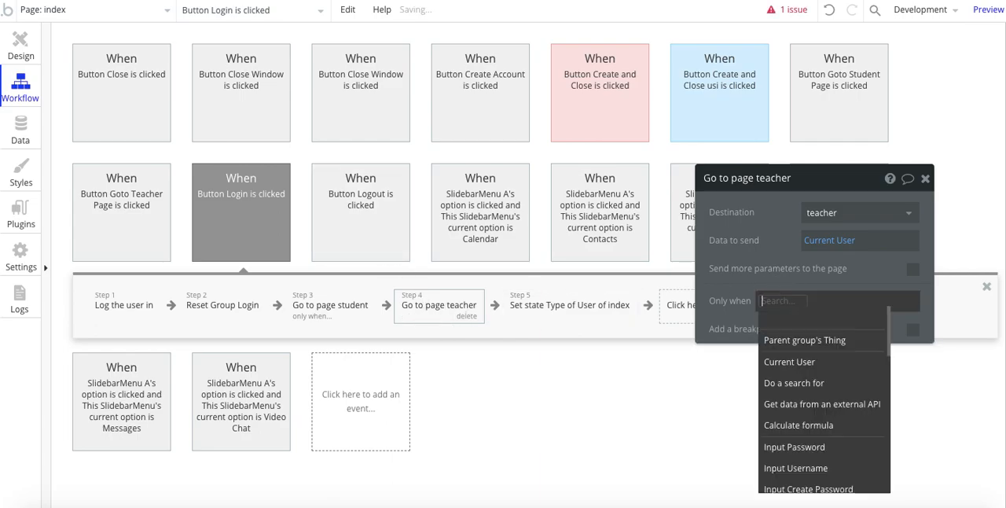
{"action": "left_click", "coordinate": [772, 273]}
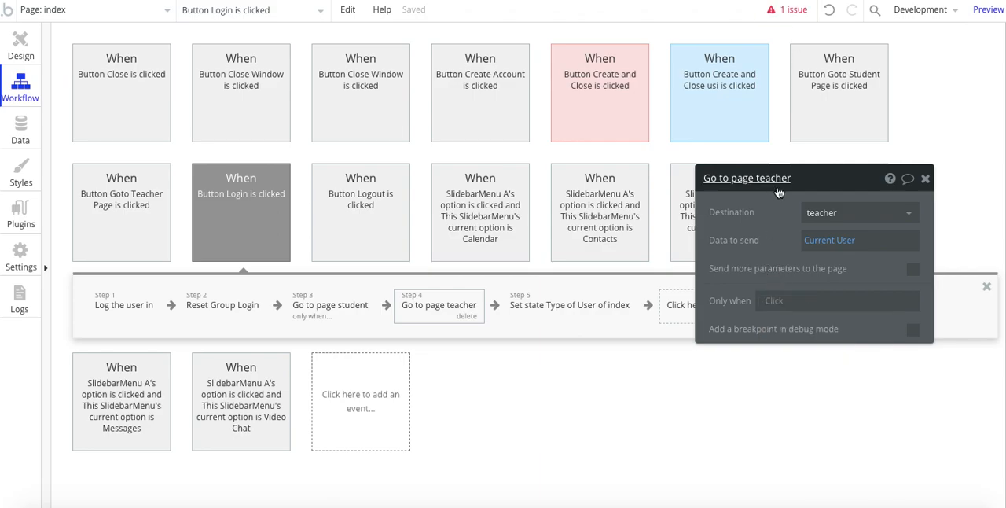
{"action": "left_click", "coordinate": [788, 10]}
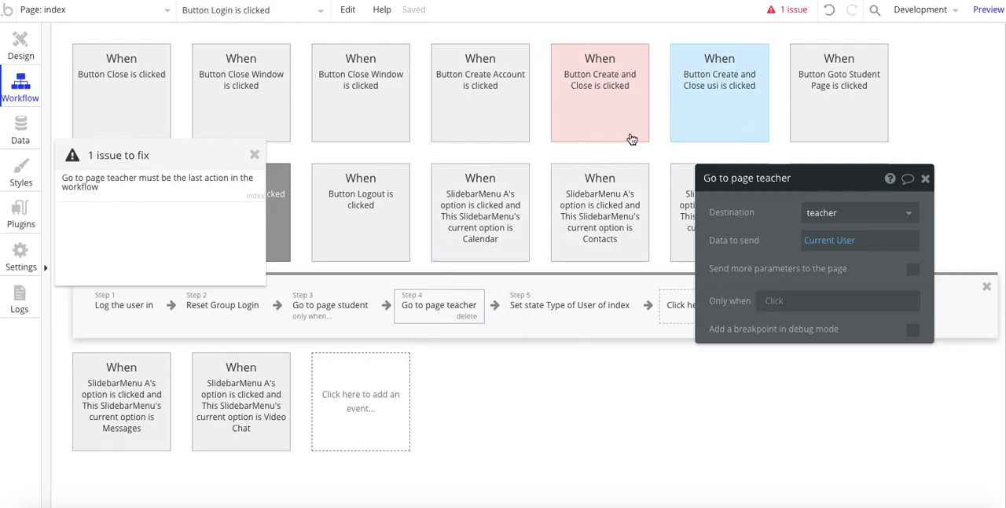
{"action": "left_click", "coordinate": [830, 10]}
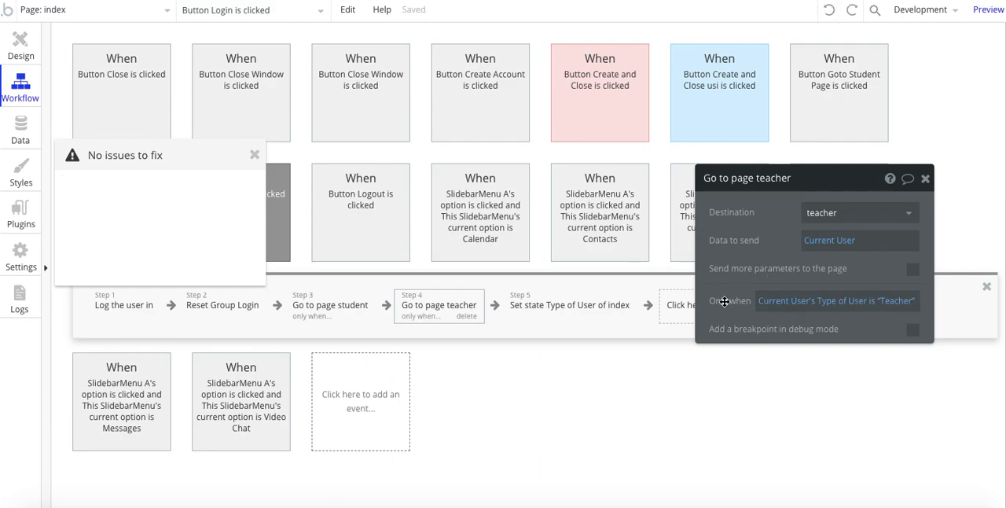
{"action": "left_click", "coordinate": [255, 154]}
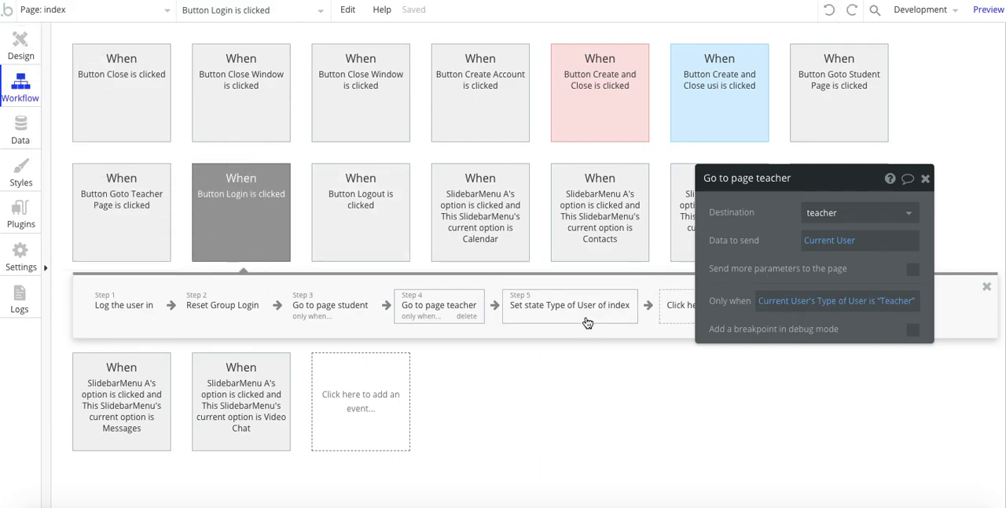
Step: Delete the Set state Type of User of index action from the end of the Login workflow
{"action": "left_click", "coordinate": [588, 316]}
{"action": "left_click_drag", "start_coordinate": [760, 284], "coordinate": [801, 278]}
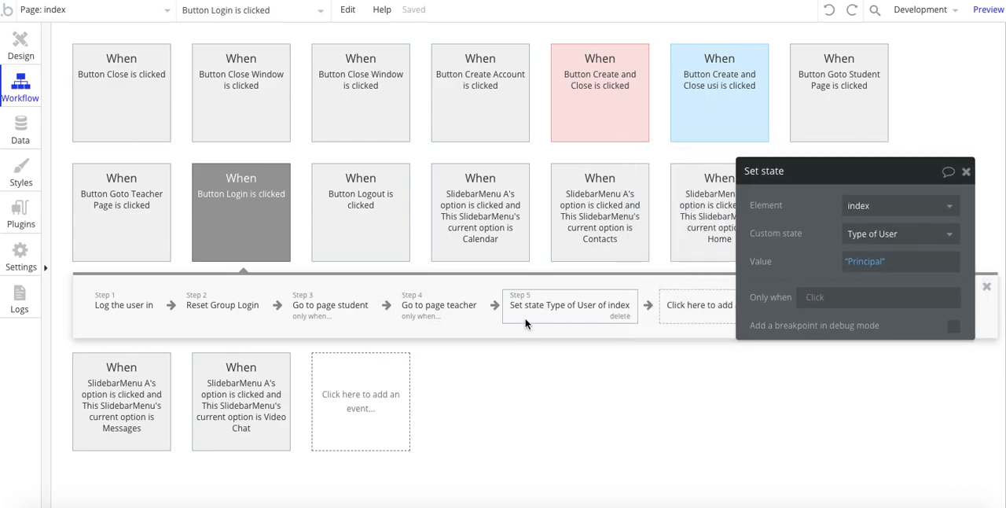
{"action": "left_click", "coordinate": [620, 316]}
Step: Remove the Only when condition from the Go to page teacher action and return to the index page's design view
{"action": "left_click", "coordinate": [456, 312]}
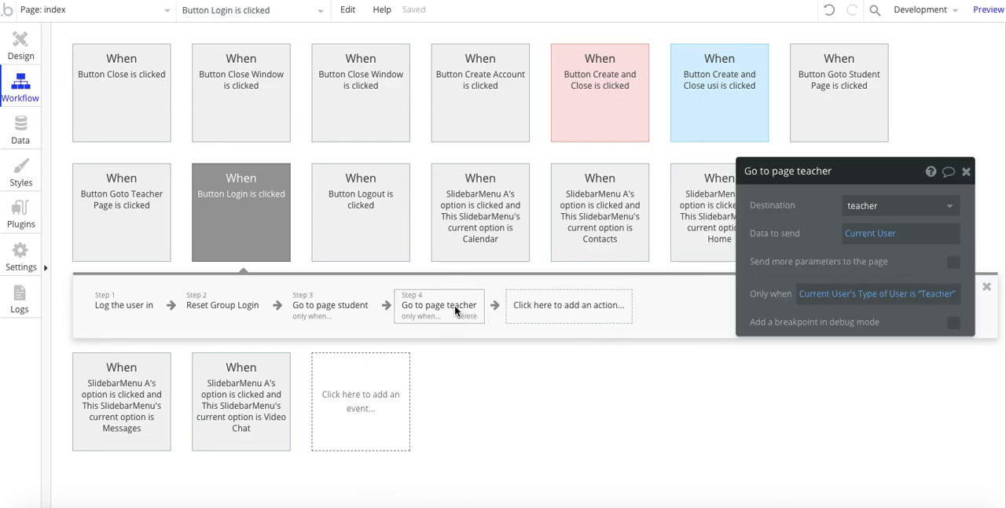
{"action": "left_click", "coordinate": [812, 294]}
{"action": "key", "text": "BackSpace"}
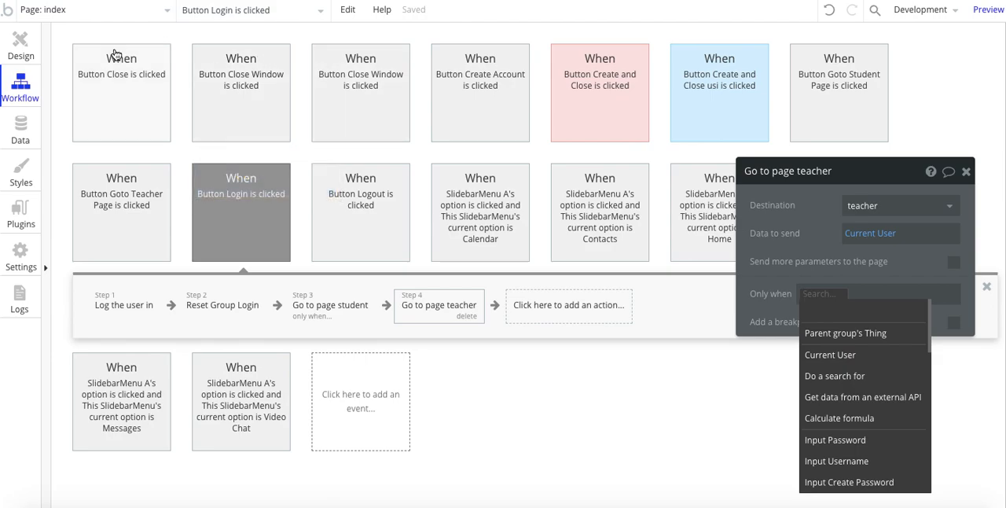
{"action": "left_click", "coordinate": [25, 49]}
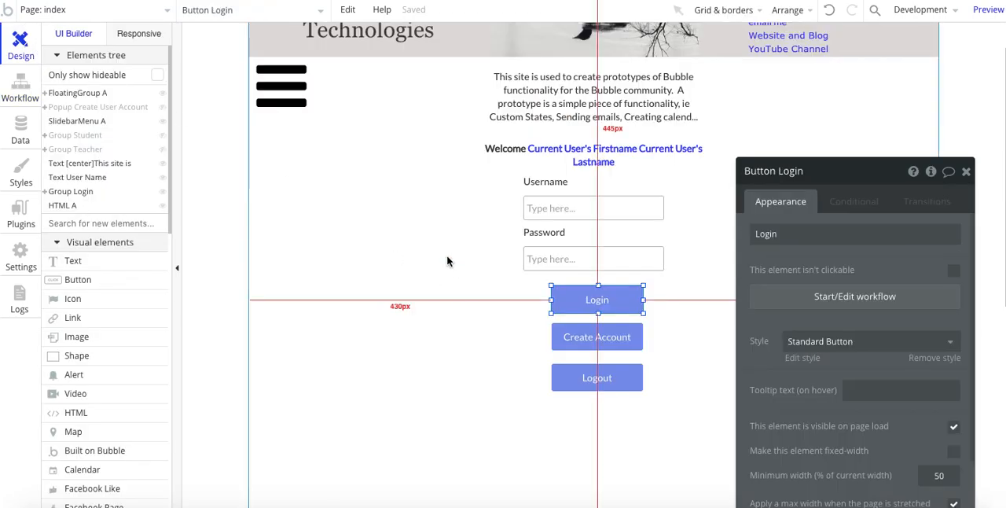